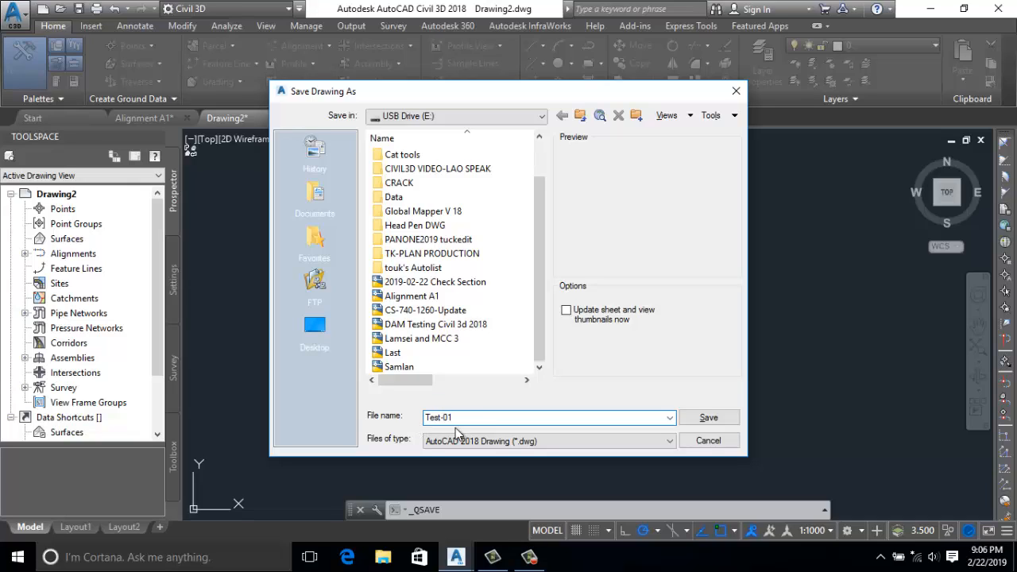
# Step: Save the drawing on the USB drive under the file name Test-01
pyautogui.click(691, 417)
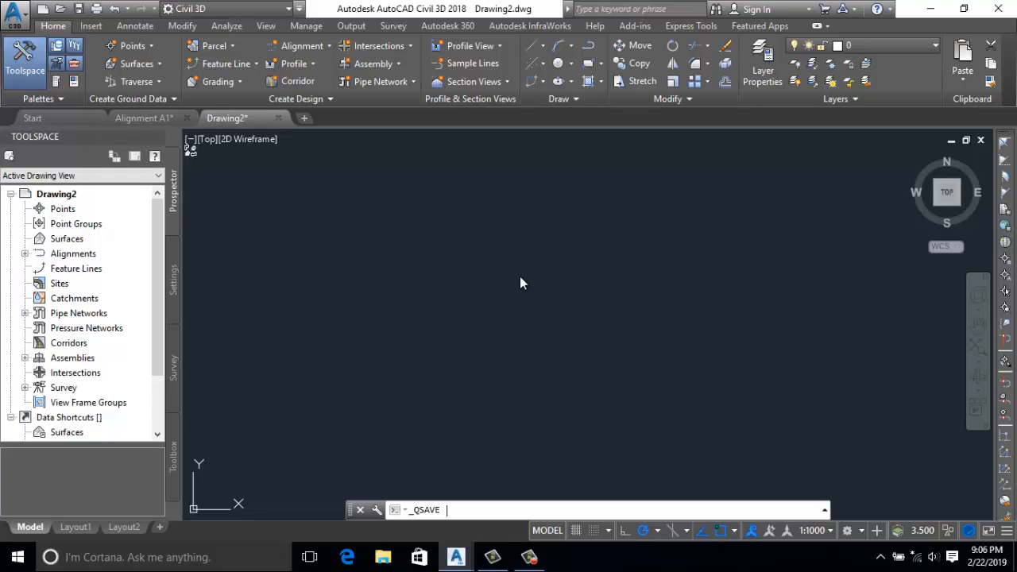
# Step: Edit the settings of drawing Test-01 and set the zone category to UTM, WGS84 Datum
pyautogui.click(173, 280)
pyautogui.rightClick(57, 197)
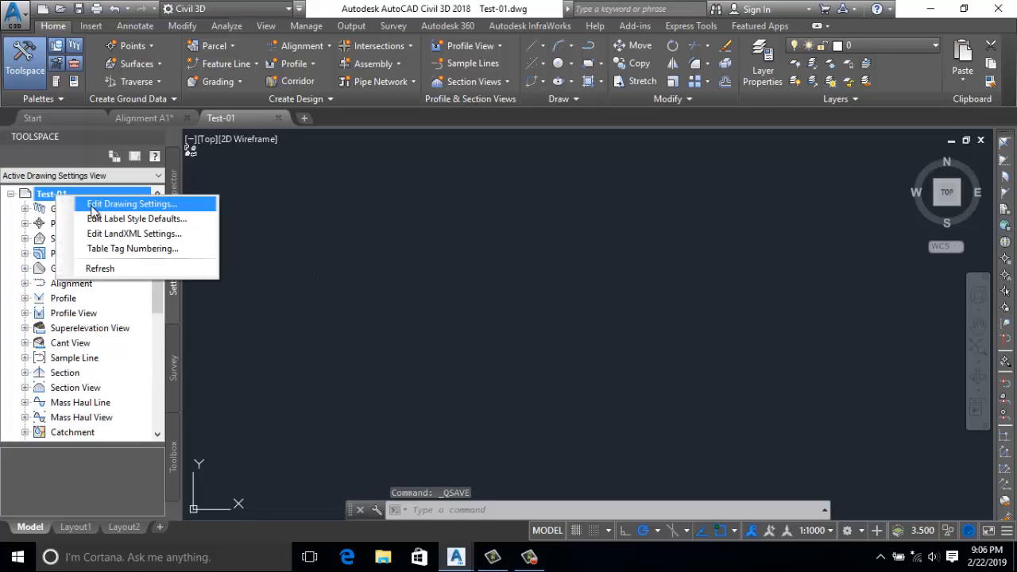
pyautogui.click(127, 202)
pyautogui.click(636, 226)
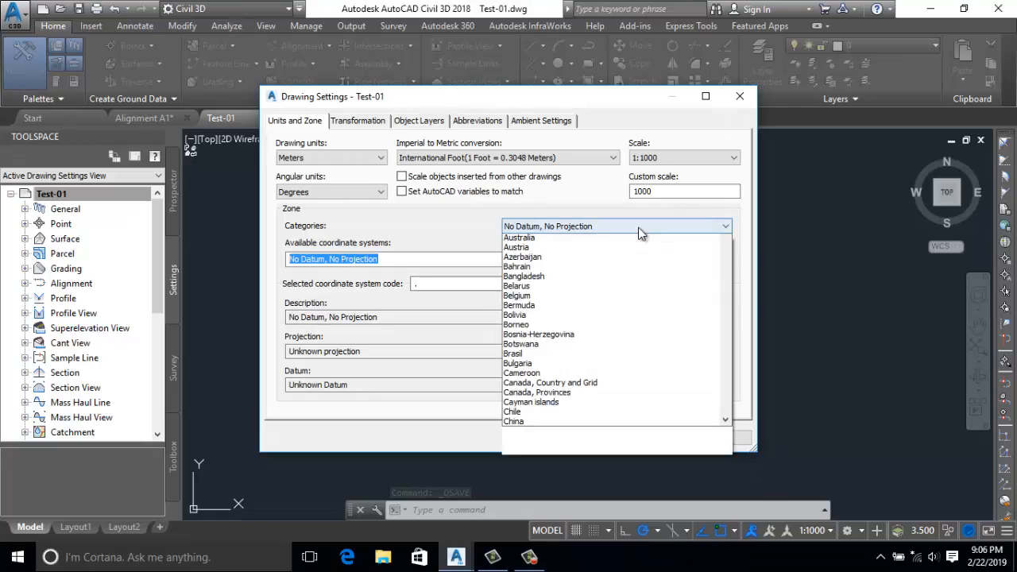
pyautogui.scroll(-20, 570, 413)
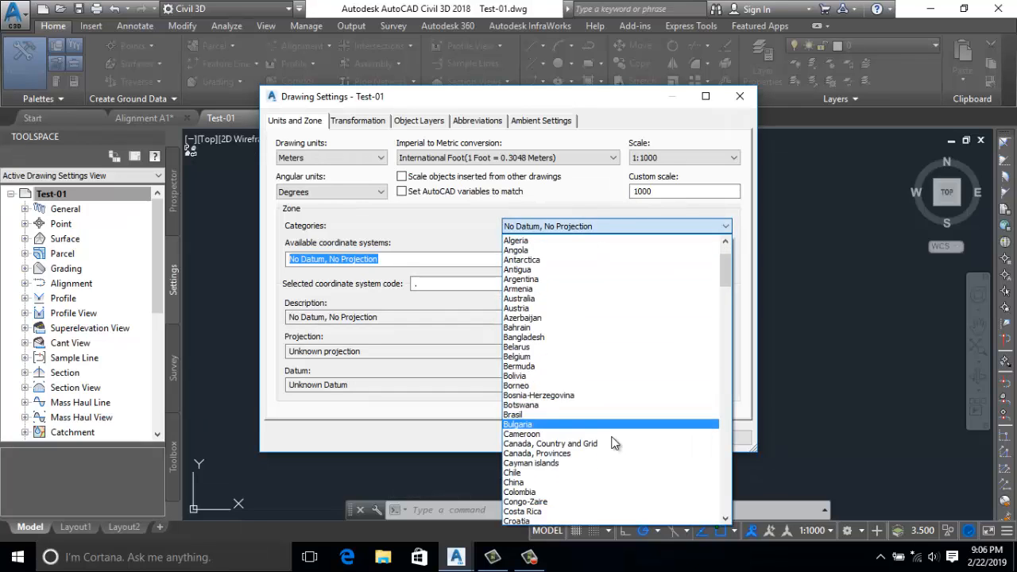
pyautogui.scroll(-20, 615, 433)
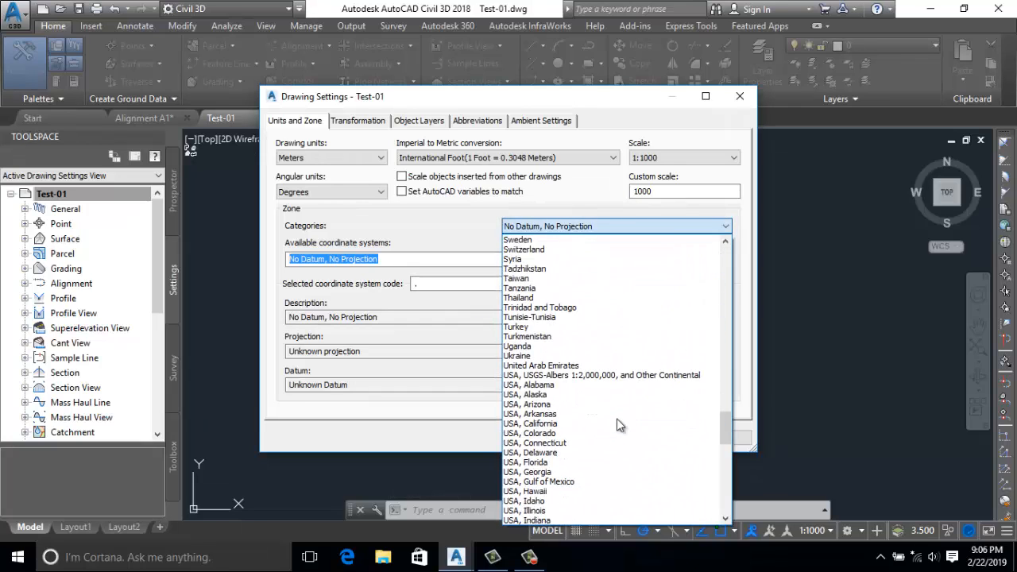
pyautogui.scroll(-4, 611, 443)
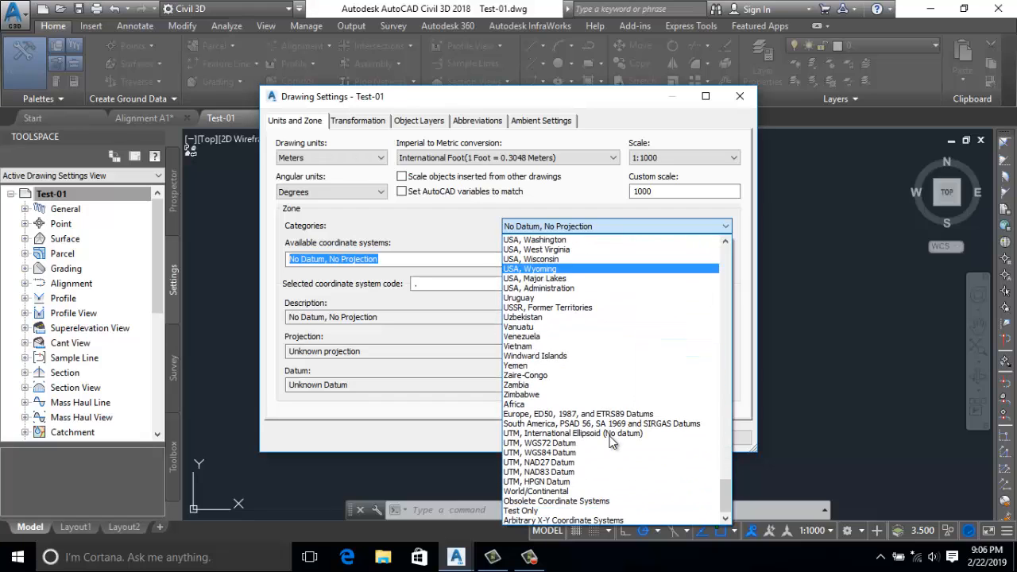
pyautogui.click(561, 453)
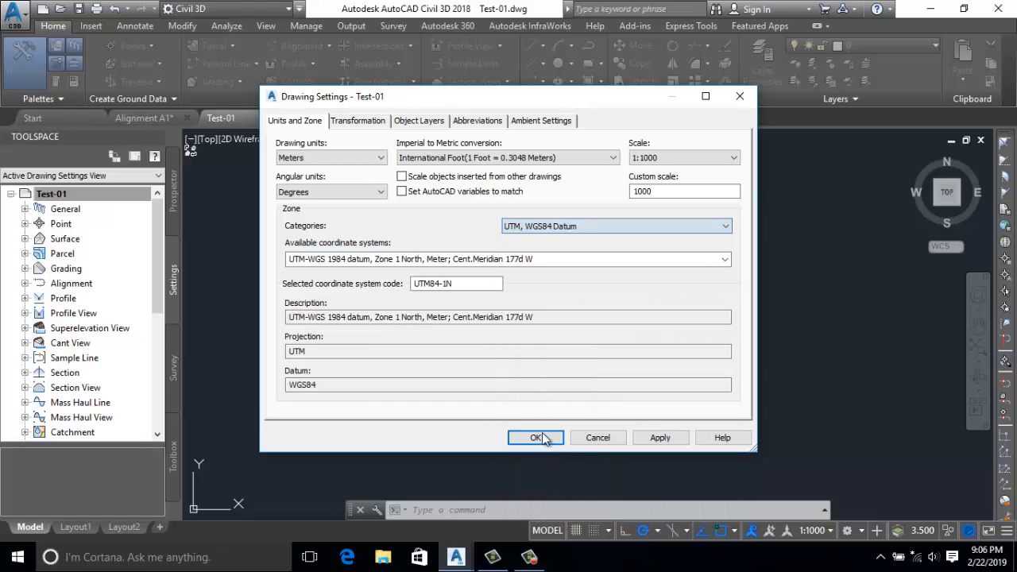
# Step: Set the coordinate system to UTM-WGS 1984 datum, Zone 48 North, Meter, apply the drawing settings and save the drawing
pyautogui.click(719, 259)
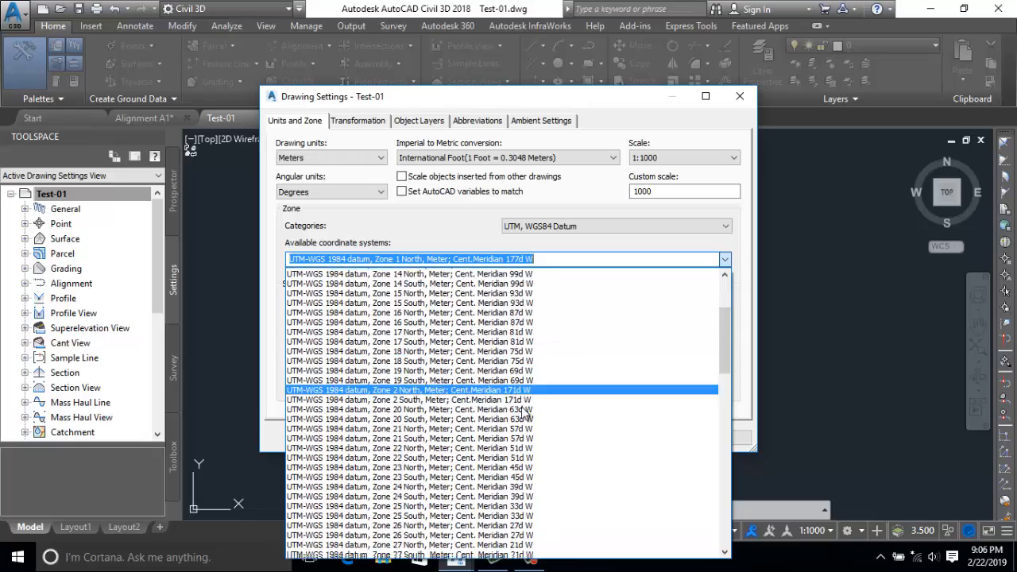
pyautogui.scroll(-20, 517, 417)
pyautogui.scroll(-2, 515, 420)
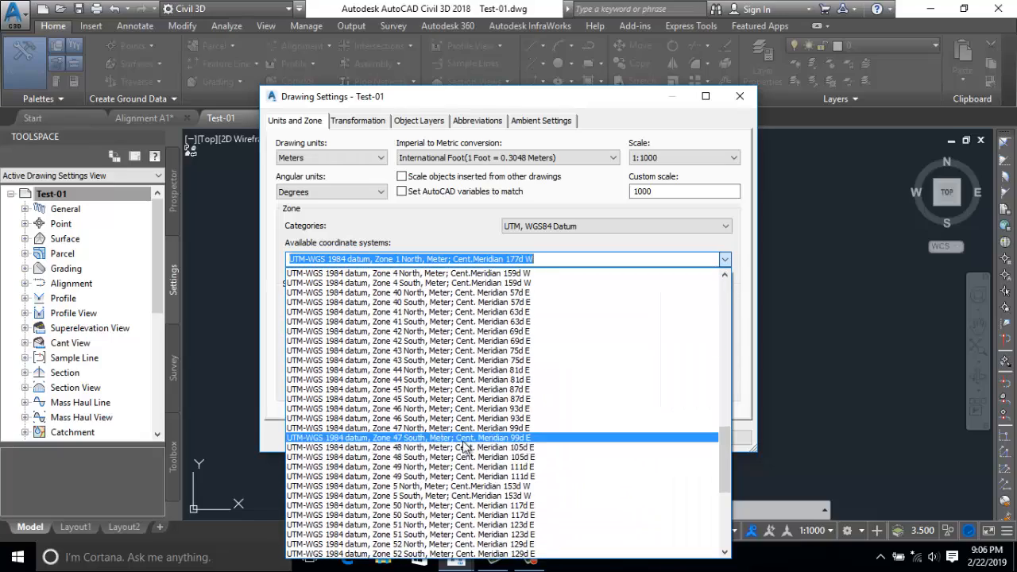
pyautogui.click(414, 445)
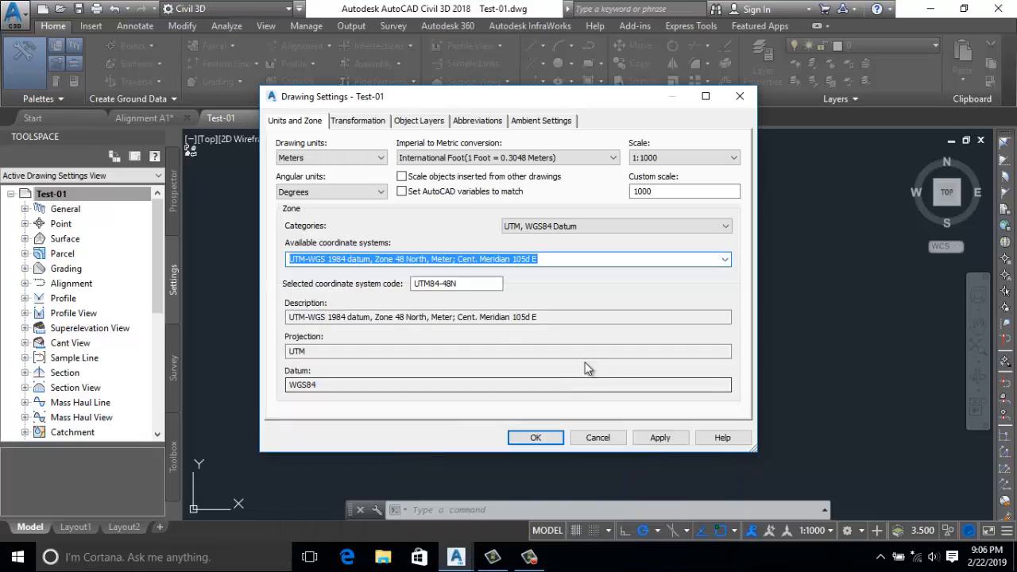
pyautogui.click(536, 438)
pyautogui.hotkey('ctrl', 's')
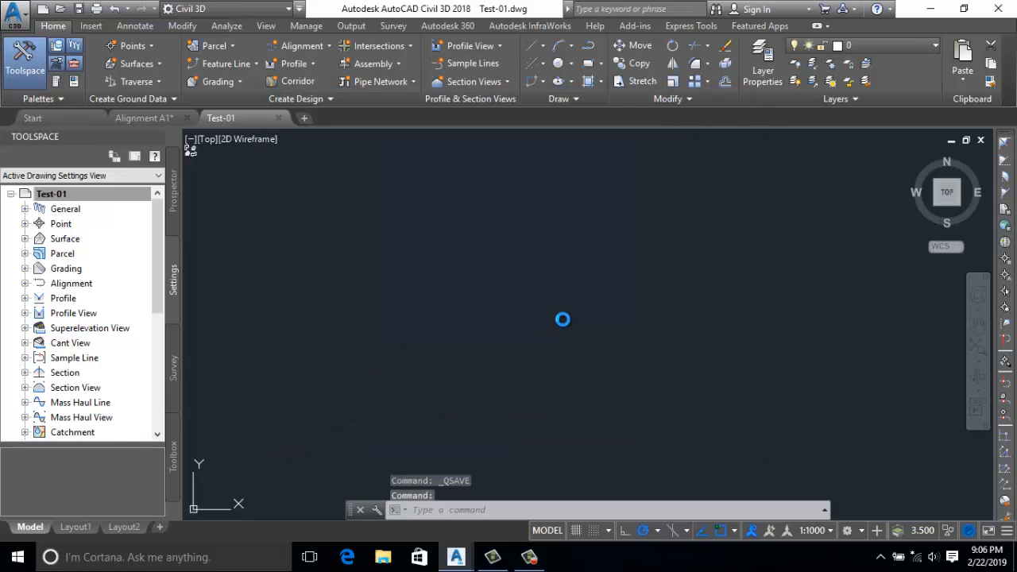
pyautogui.click(84, 16)
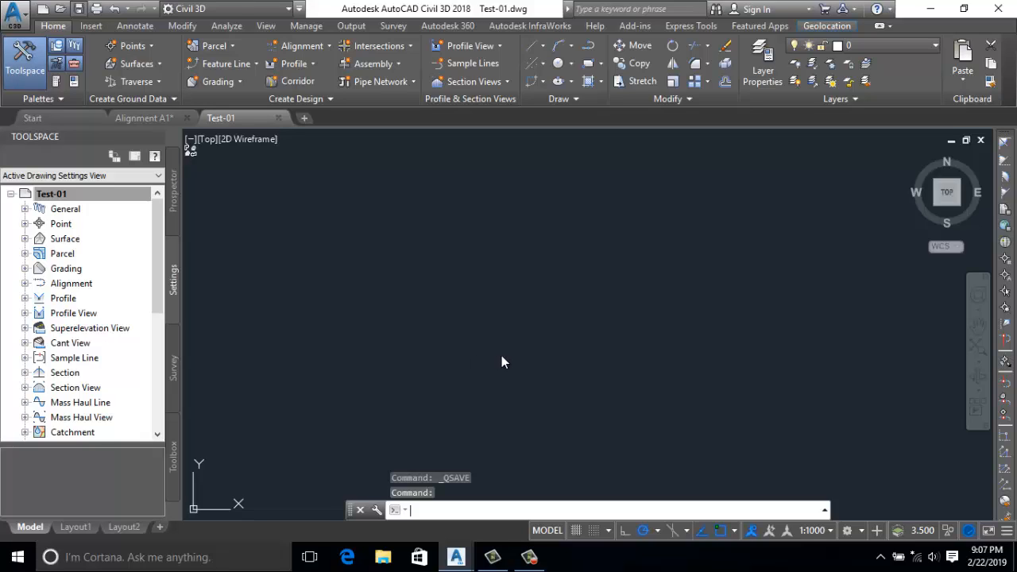
pyautogui.click(494, 289)
pyautogui.click(436, 243)
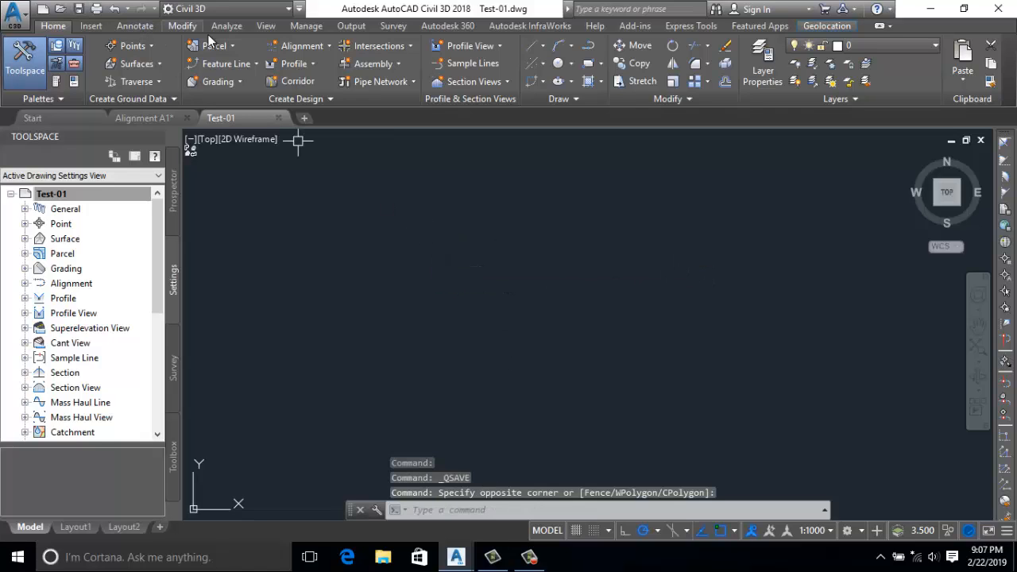
# Step: Import all styles and settings from the Civil 3d Styles 2019 template on the USB drive, accepting that duplicate styles are overwritten
pyautogui.click(306, 26)
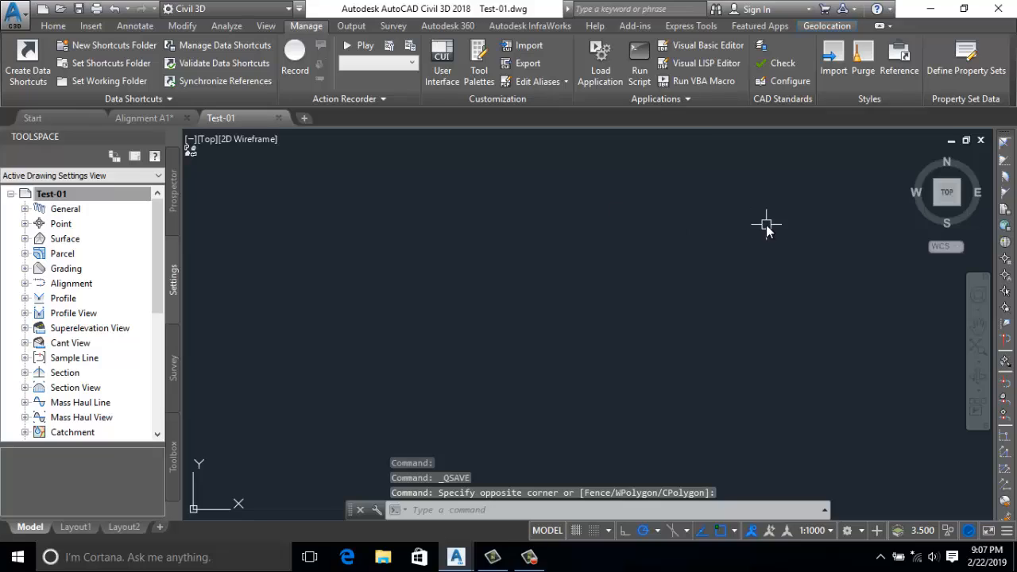
pyautogui.click(838, 73)
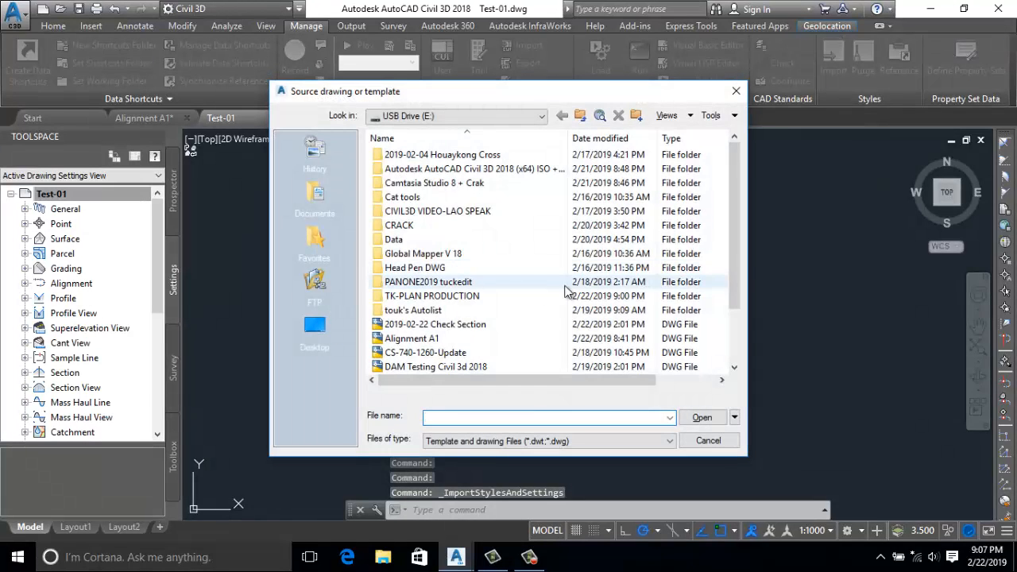
pyautogui.scroll(-2, 524, 302)
pyautogui.click(460, 366)
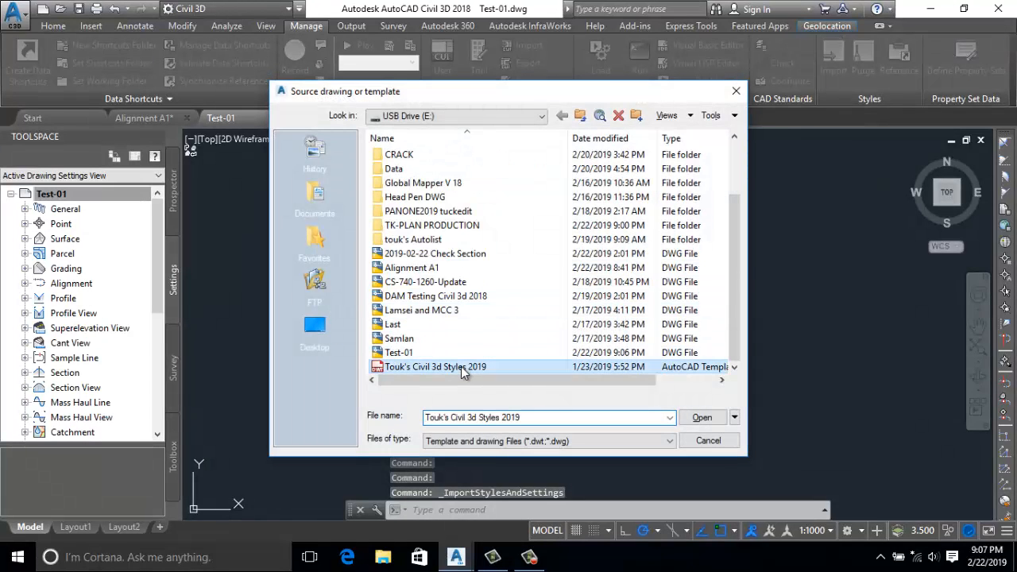
pyautogui.click(703, 417)
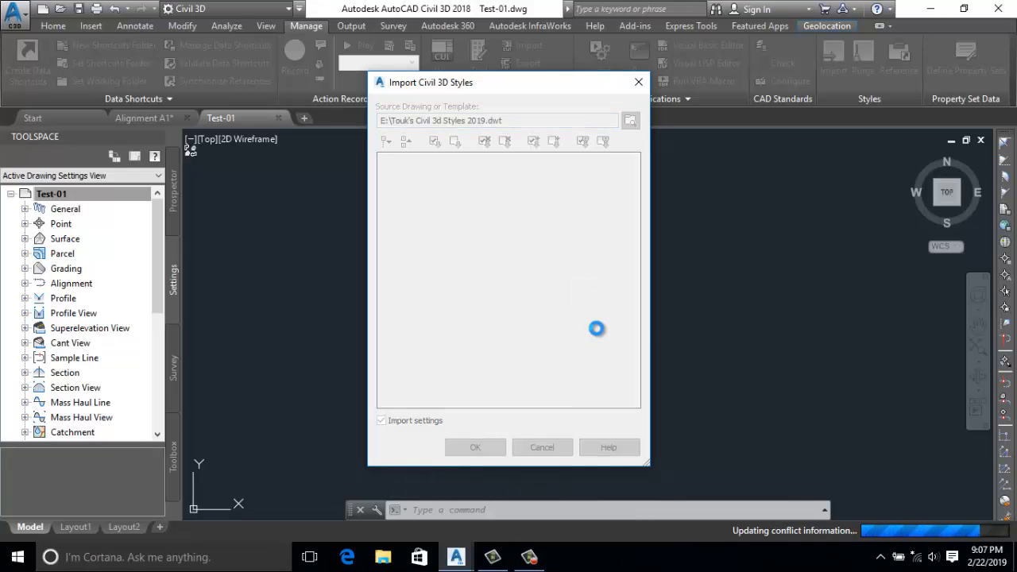
pyautogui.click(495, 447)
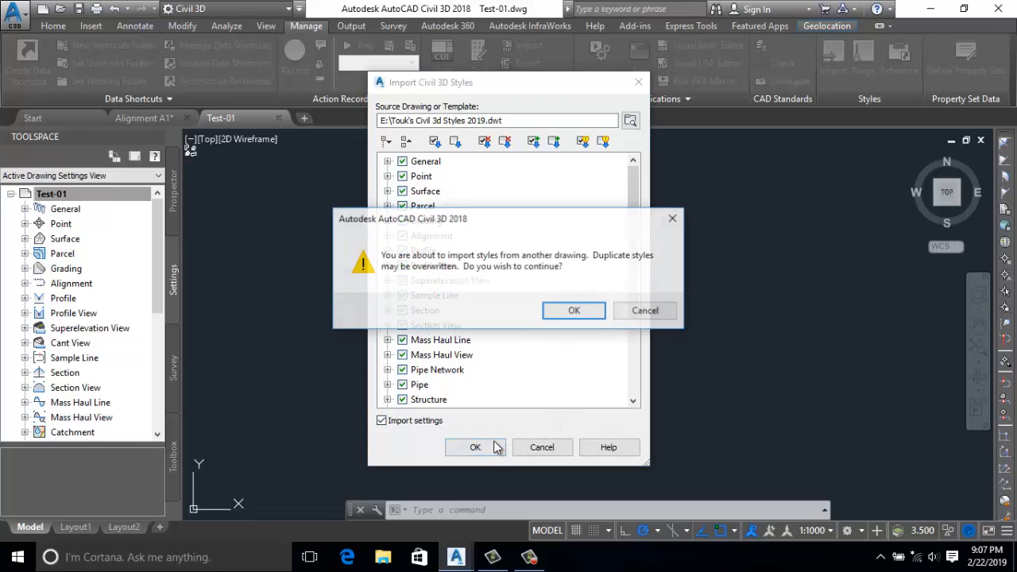
pyautogui.click(577, 313)
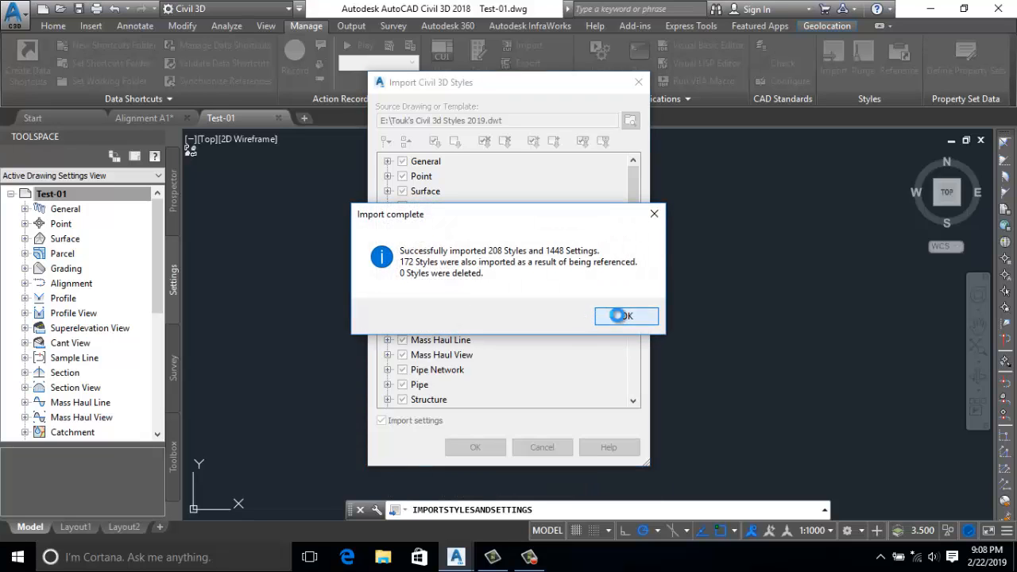
pyautogui.click(615, 314)
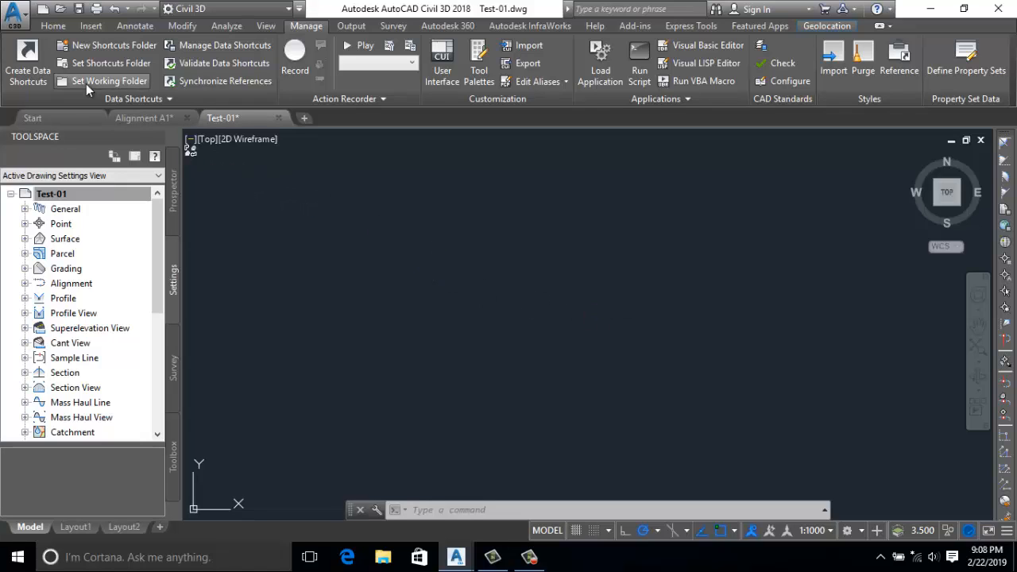
# Step: Import the LandXML file 190212-Main dam Update with all its contents into the drawing
pyautogui.click(56, 29)
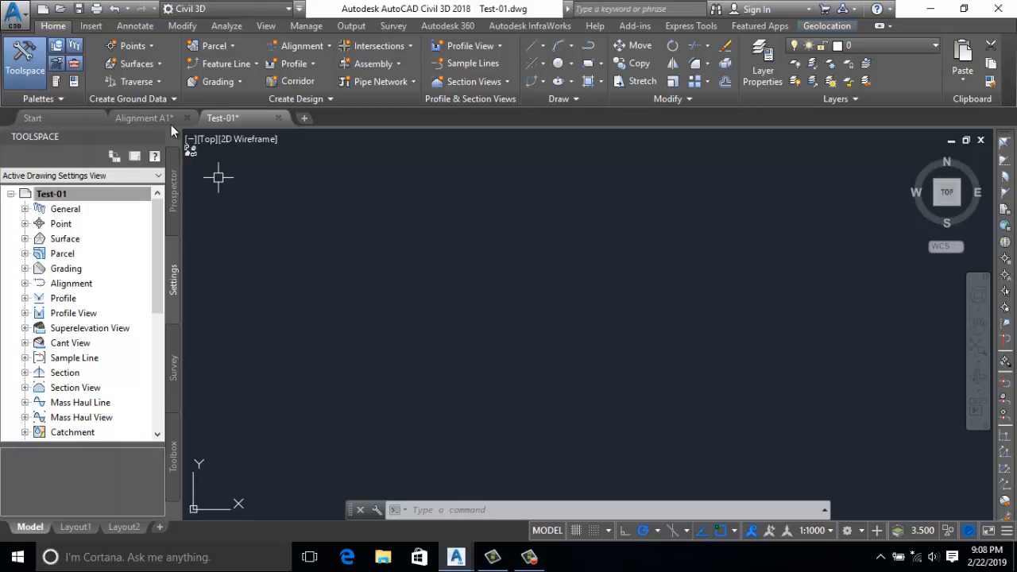
pyautogui.click(91, 26)
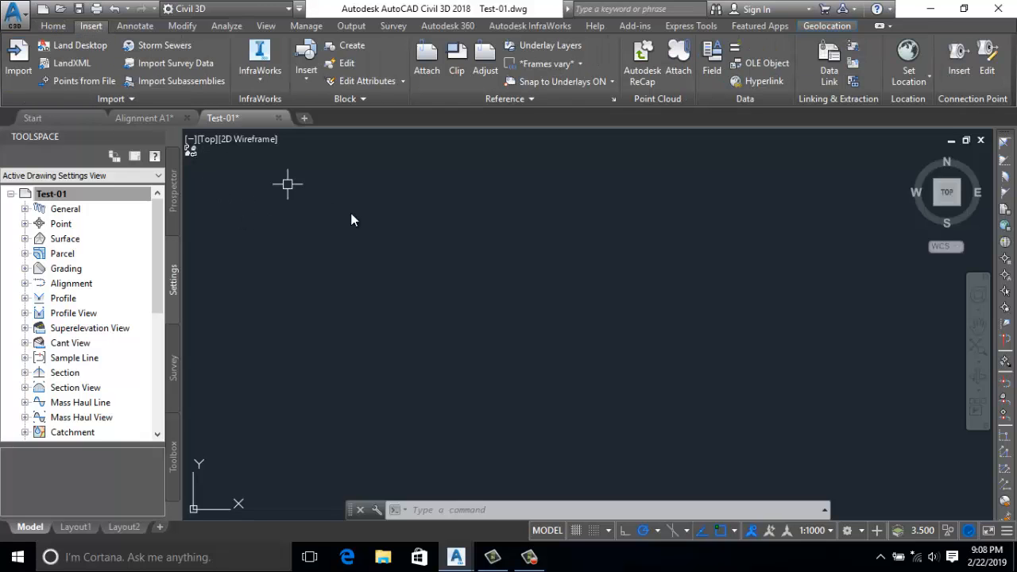
pyautogui.click(79, 66)
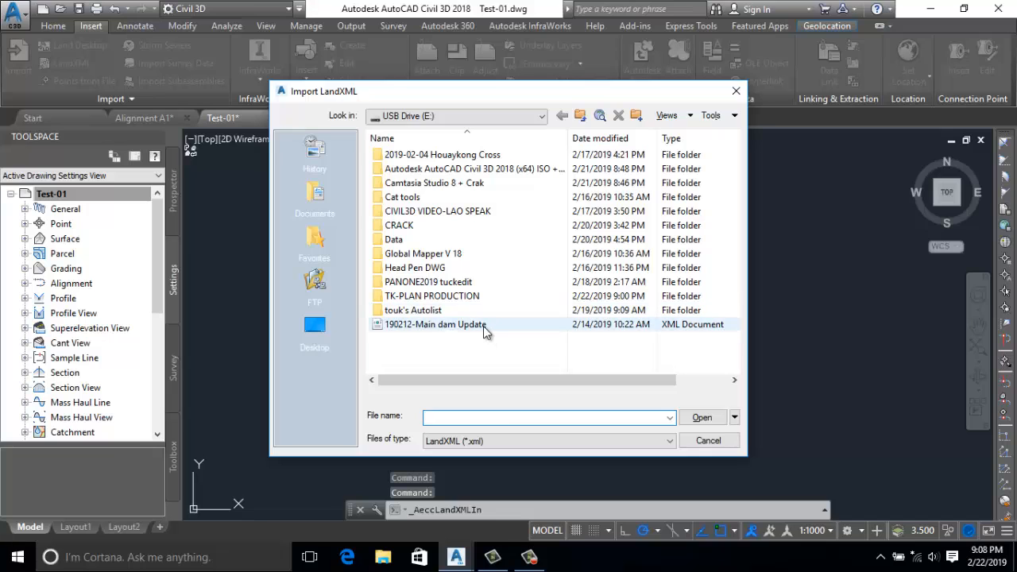
pyautogui.click(483, 325)
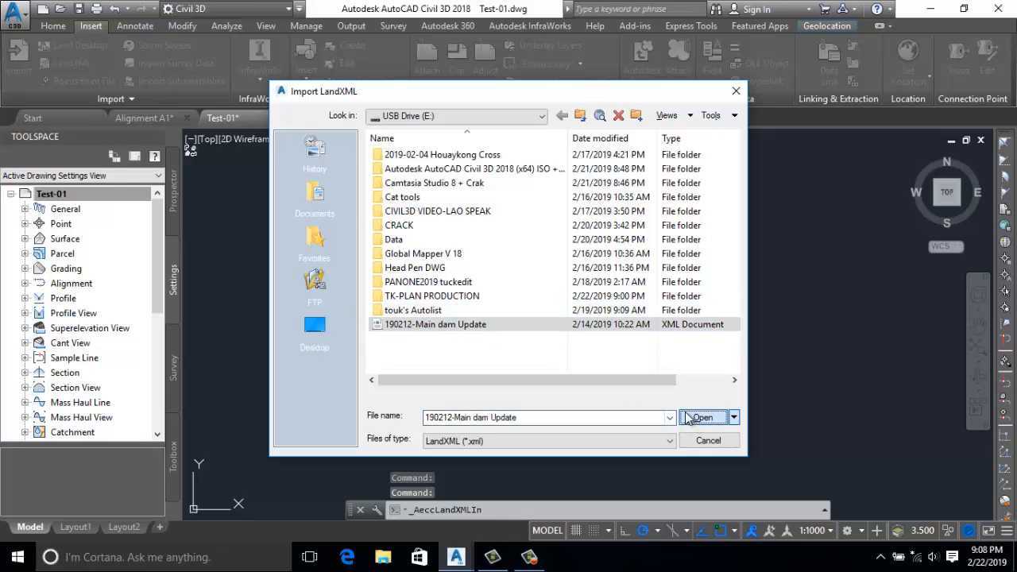
pyautogui.click(699, 417)
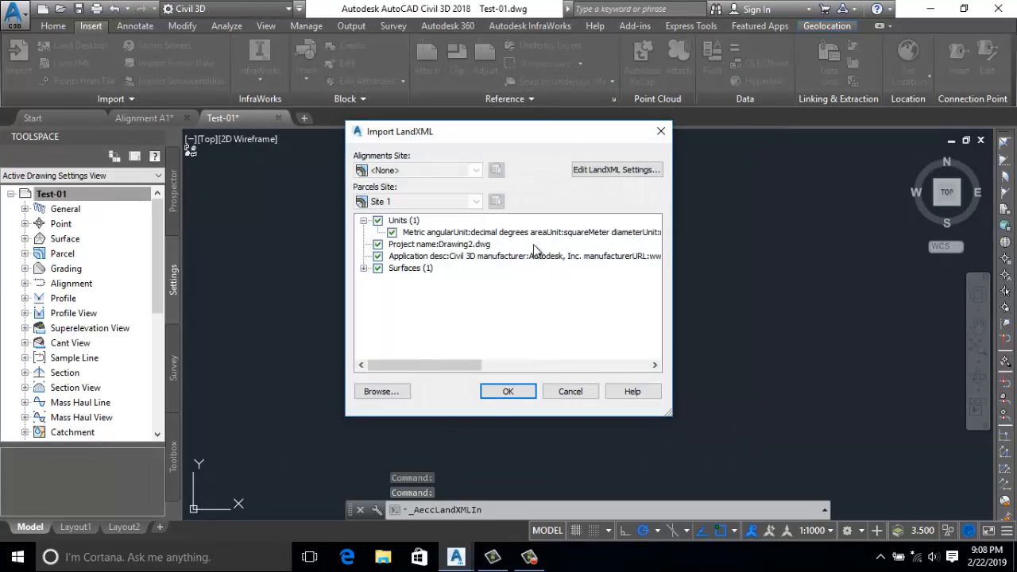
pyautogui.click(525, 393)
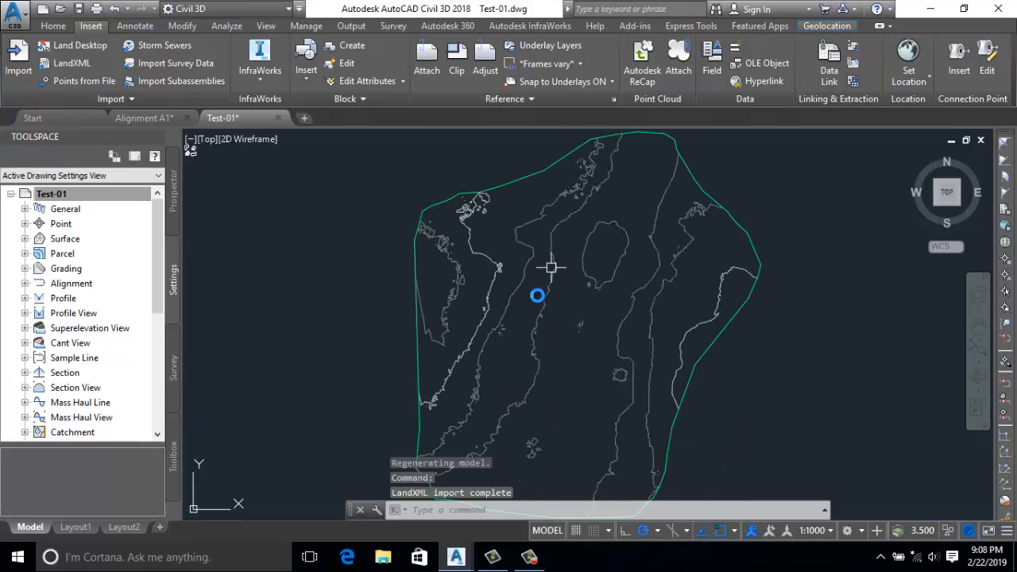
# Step: Change the imported surface's style to Contours 2m and 10m (Design) in its surface properties
pyautogui.scroll(5, 530, 339)
pyautogui.scroll(-8, 472, 270)
pyautogui.scroll(10, 475, 290)
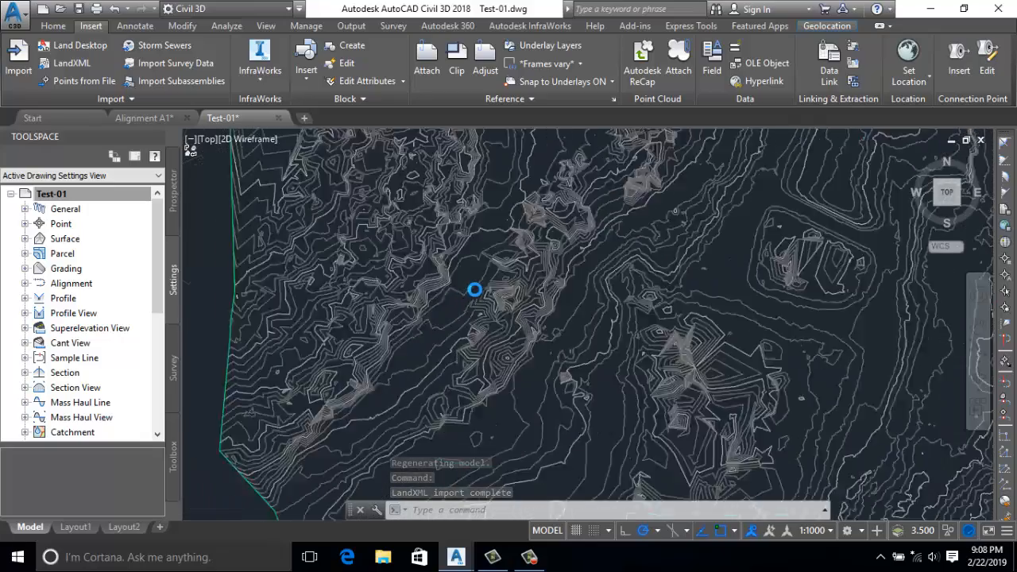
pyautogui.scroll(-5, 474, 289)
pyautogui.click(411, 324)
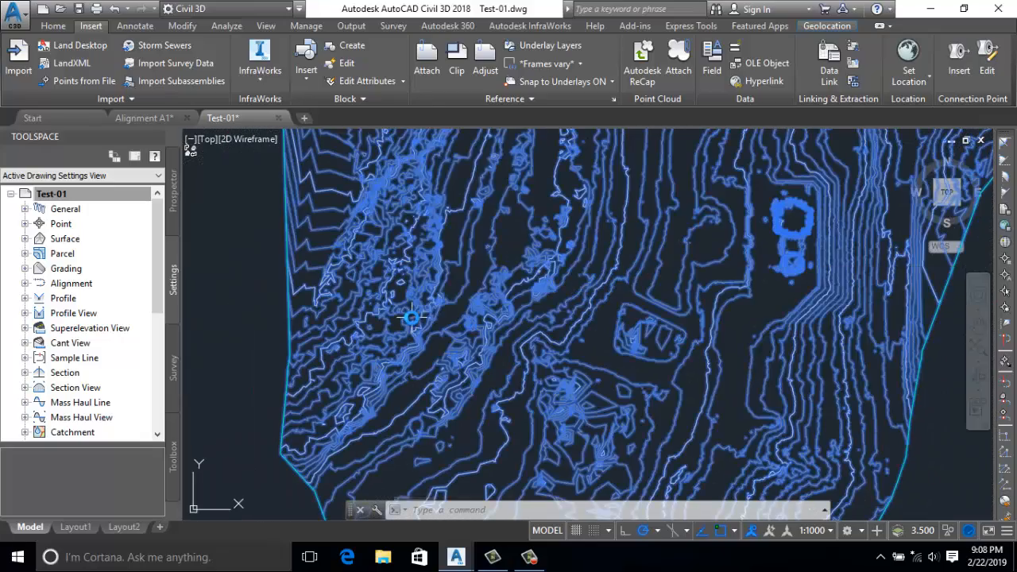
pyautogui.rightClick(413, 323)
pyautogui.click(476, 253)
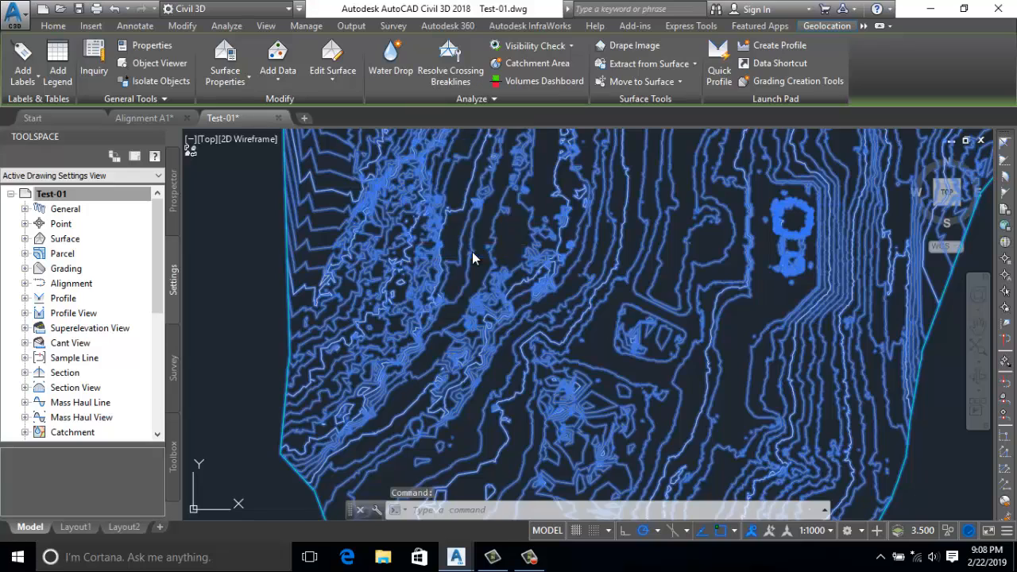
pyautogui.click(433, 279)
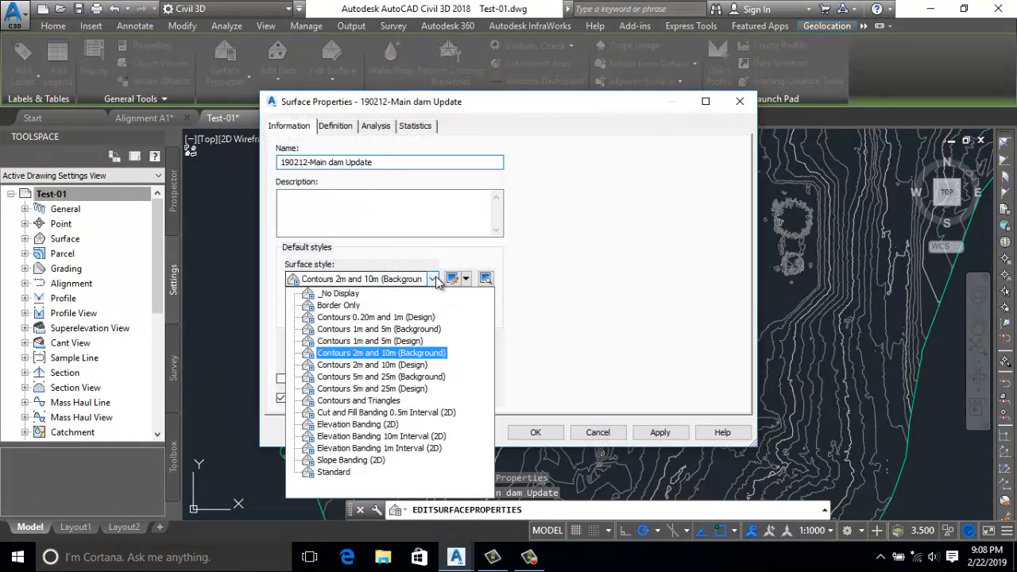
pyautogui.click(382, 365)
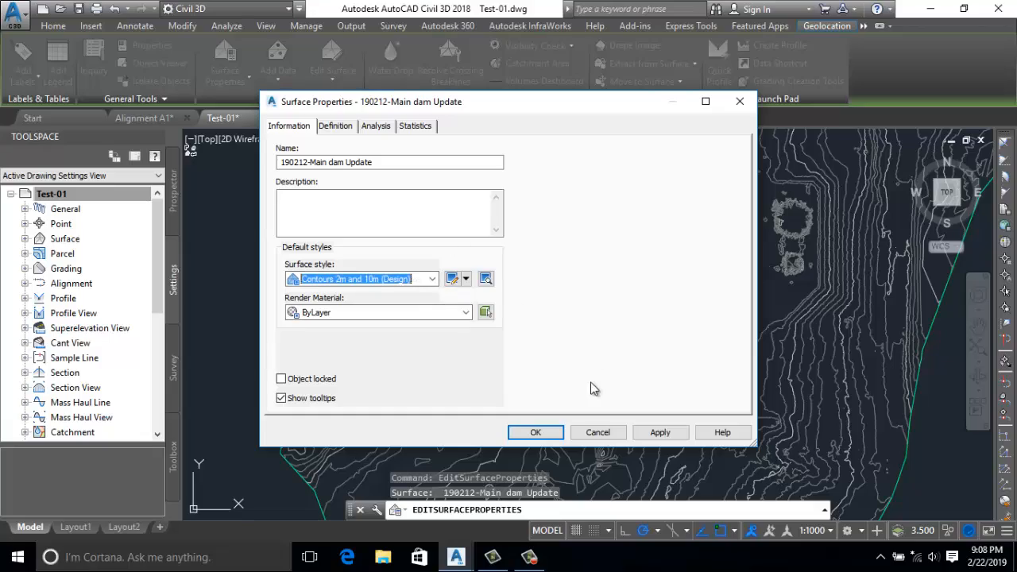
pyautogui.click(548, 434)
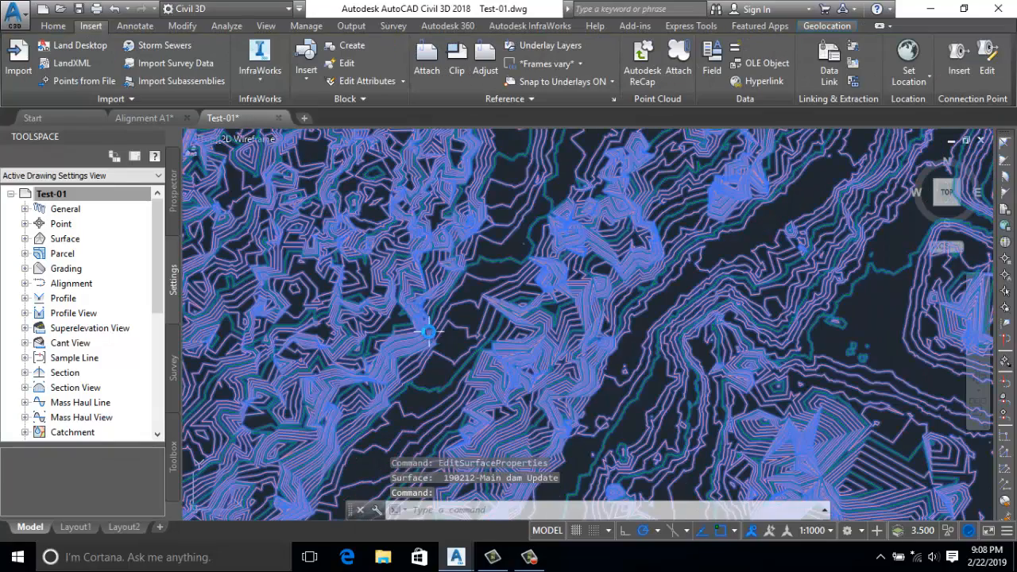
# Step: Edit the surface's contour style to set Smooth Contours to True, and raise the contour smoothing to near its maximum
pyautogui.click(491, 401)
pyautogui.rightClick(494, 404)
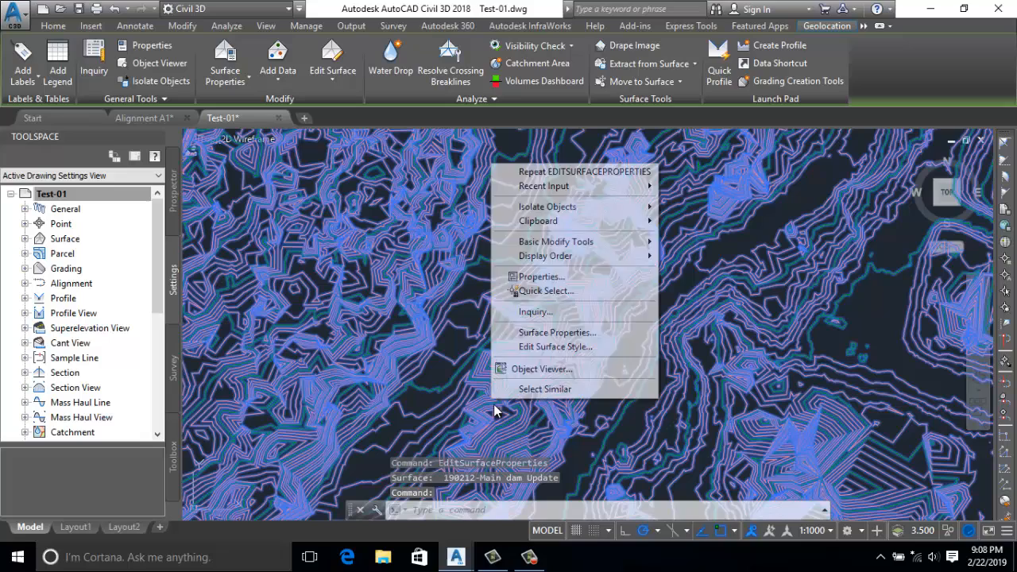
pyautogui.click(553, 347)
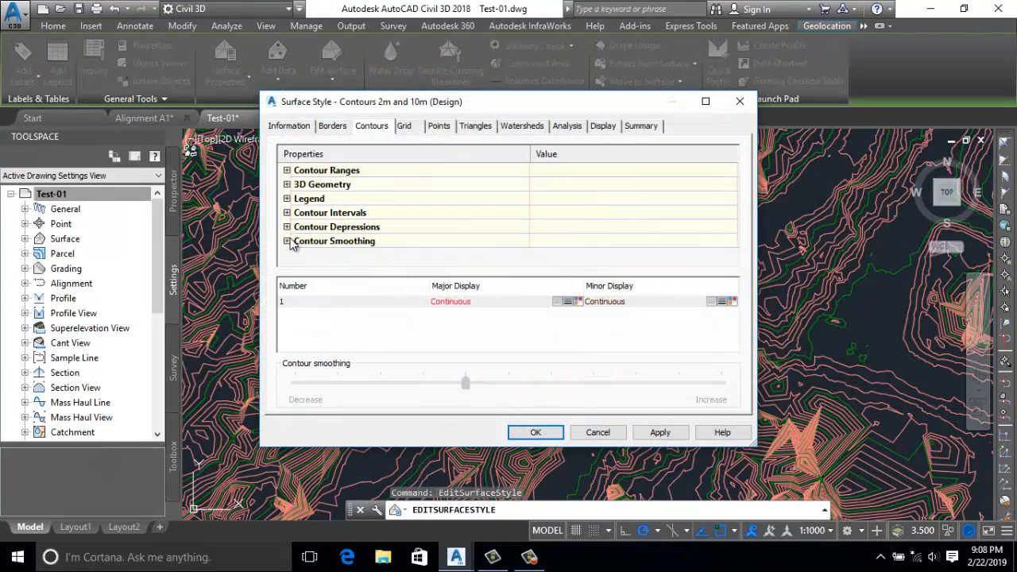
pyautogui.click(287, 241)
pyautogui.scroll(-1, 493, 253)
pyautogui.click(549, 227)
pyautogui.click(556, 228)
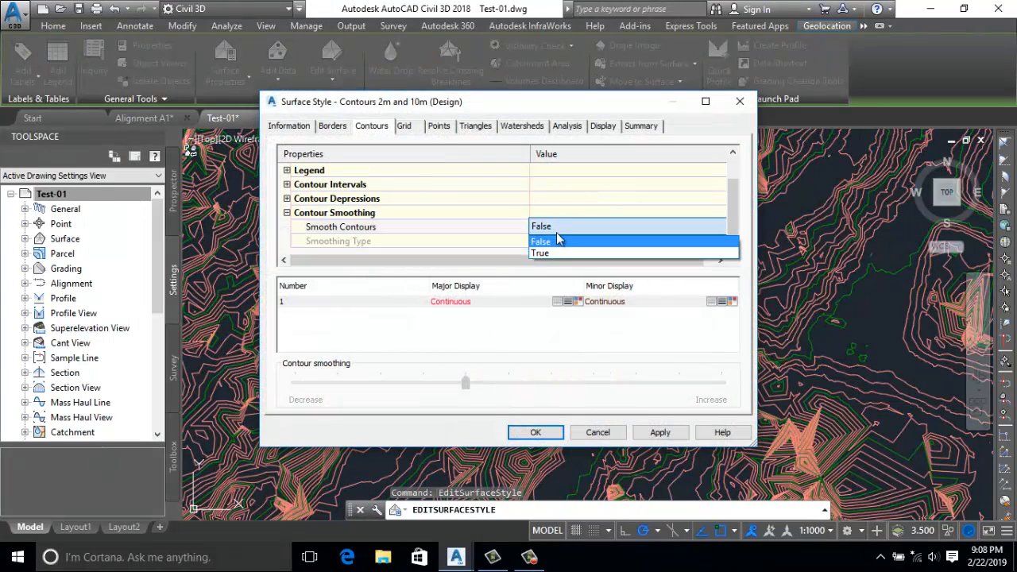
pyautogui.click(557, 253)
pyautogui.moveTo(465, 382); pyautogui.dragTo(680, 384)
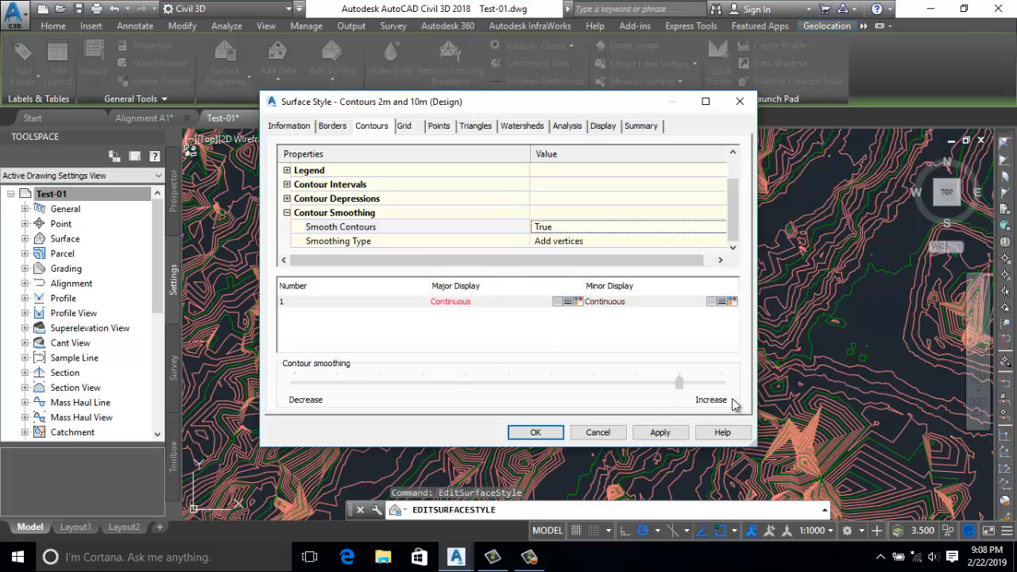
pyautogui.moveTo(734, 405); pyautogui.dragTo(734, 404)
pyautogui.click(540, 431)
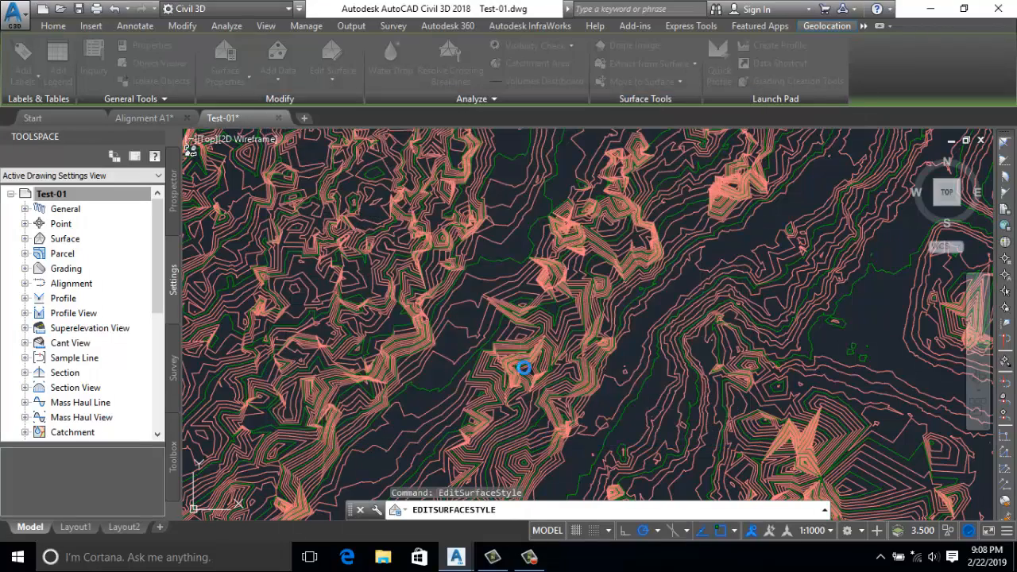
# Step: Examine the smoothed contours across the southwestern part of the surface for a suitable route
pyautogui.scroll(5, 526, 349)
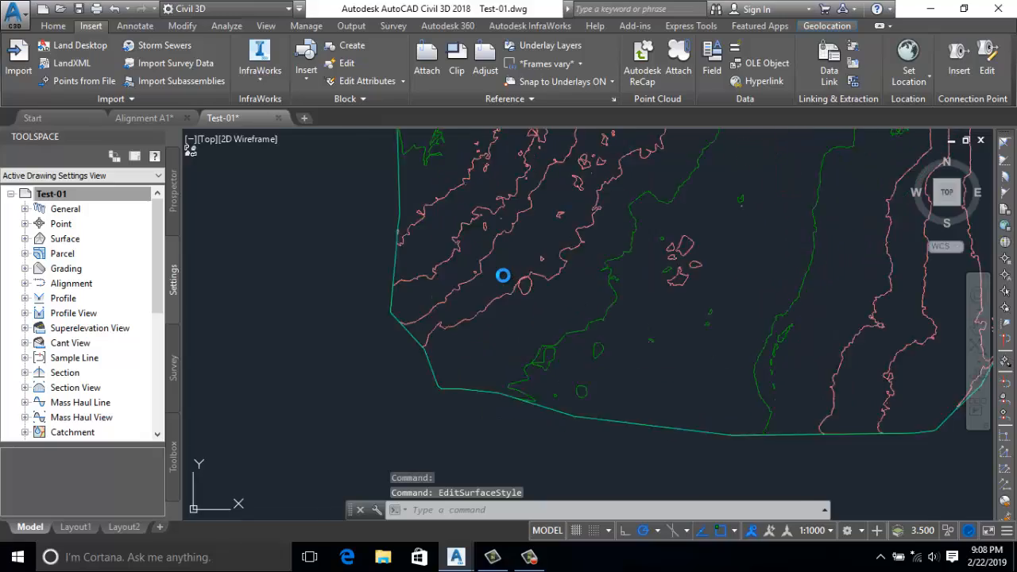
pyautogui.scroll(4, 504, 275)
pyautogui.moveTo(577, 261); pyautogui.dragTo(511, 376, button='middle')
pyautogui.scroll(-2, 513, 331)
pyautogui.moveTo(560, 328); pyautogui.dragTo(543, 306, button='middle')
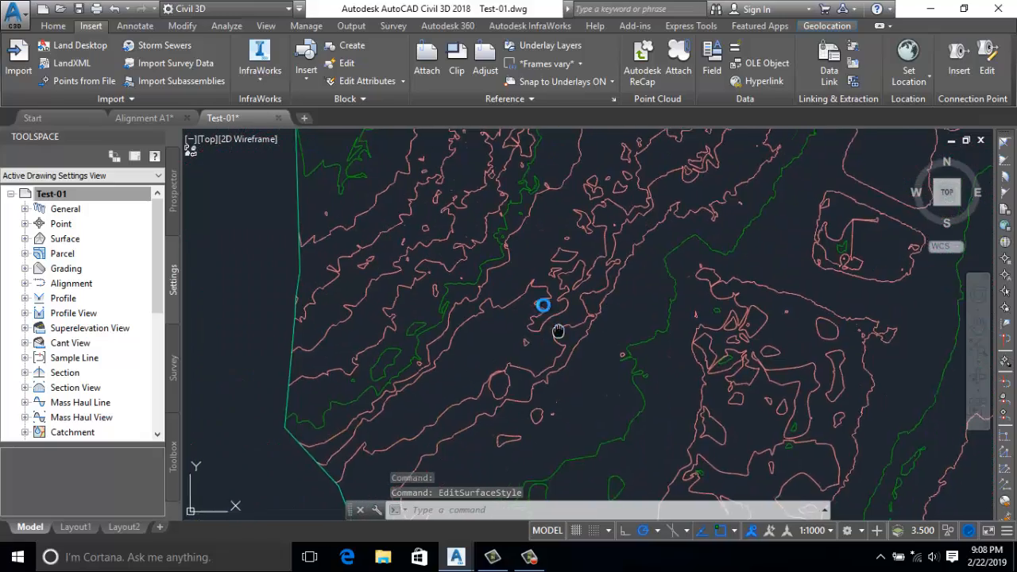
pyautogui.scroll(3, 395, 340)
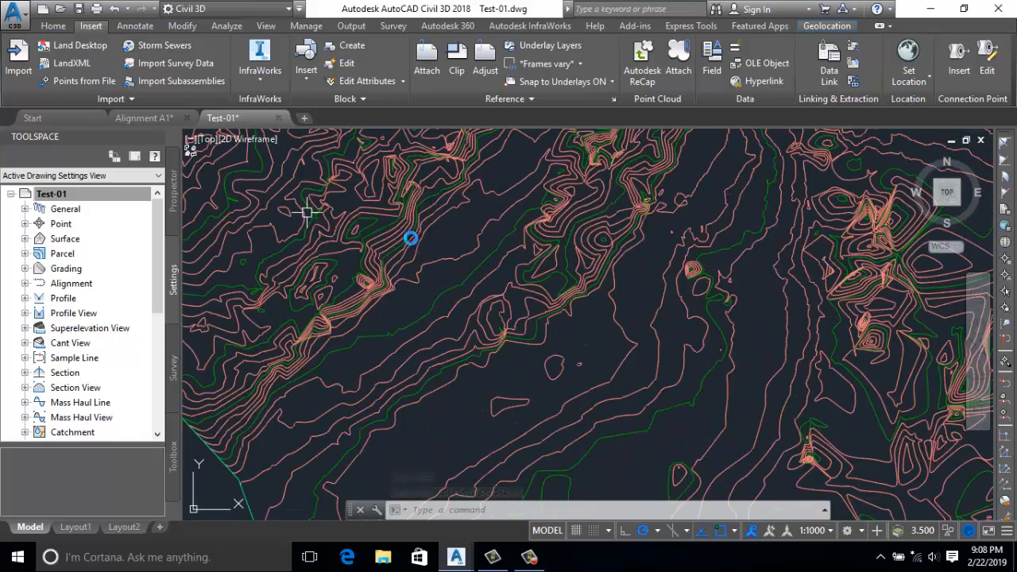
pyautogui.moveTo(442, 244)
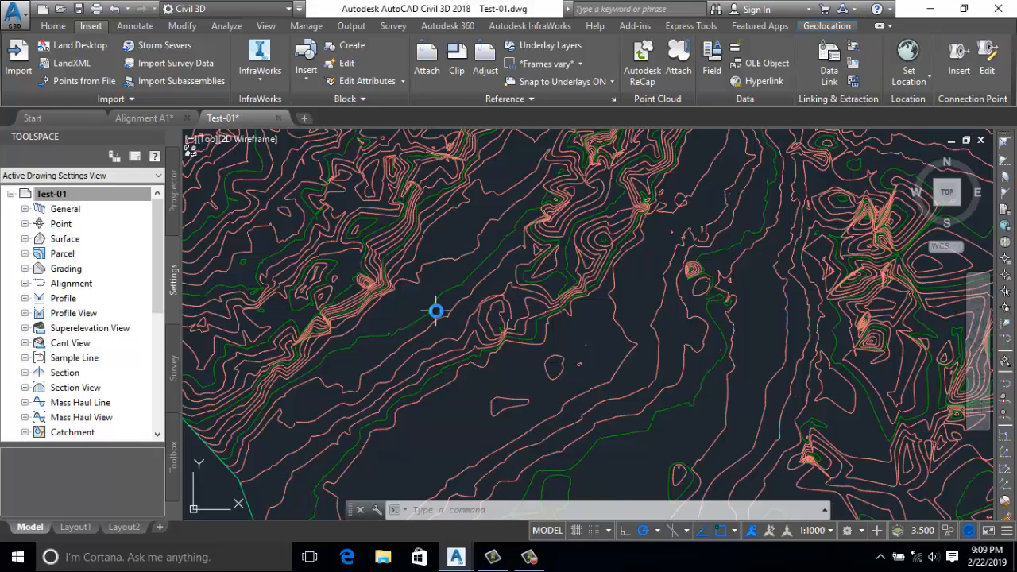
pyautogui.scroll(4, 460, 308)
pyautogui.scroll(-4, 483, 323)
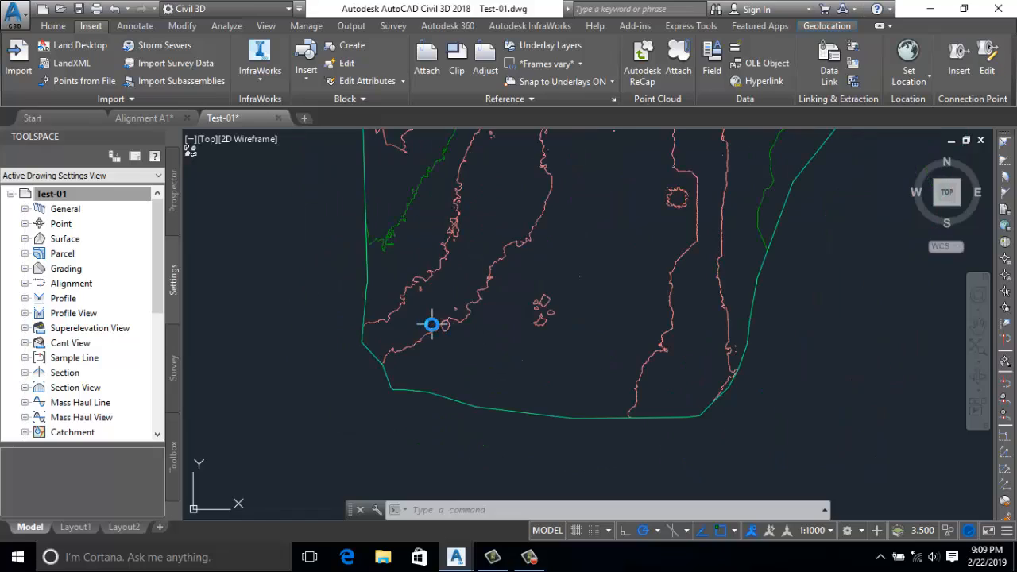
pyautogui.scroll(-2, 496, 325)
pyautogui.scroll(5, 524, 289)
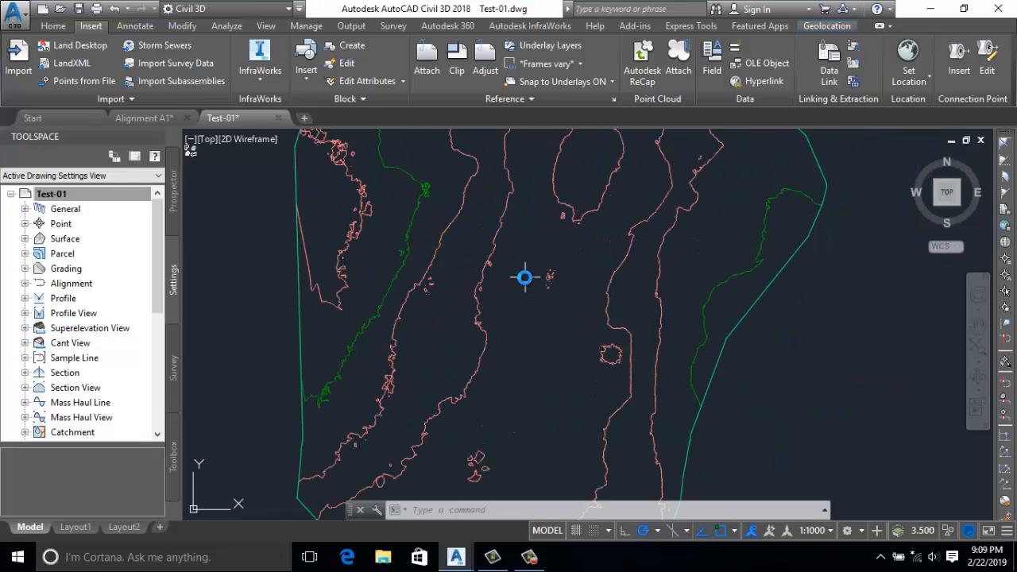
pyautogui.scroll(-3, 420, 389)
pyautogui.scroll(3, 430, 322)
pyautogui.scroll(3, 430, 322)
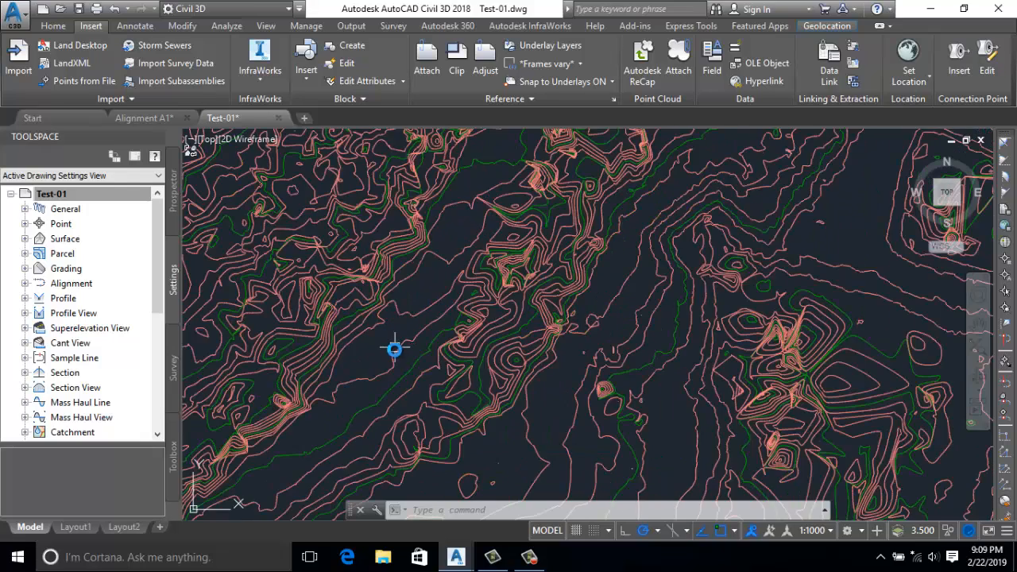
# Step: Start a polyline near the surface's southwest corner and place its first three vertices northeastward along the gentle strip between the steep slopes
pyautogui.write('p')
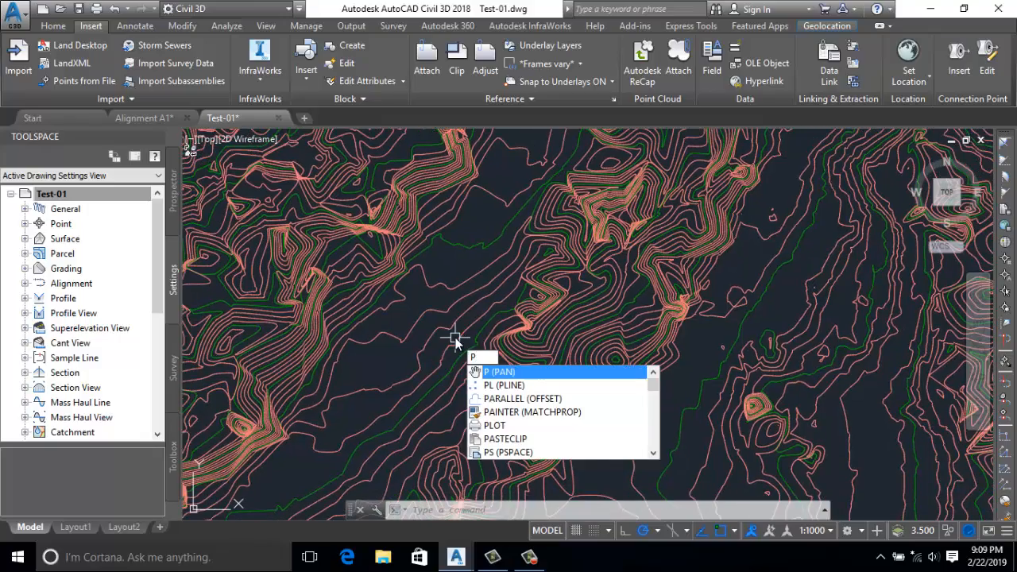
pyautogui.write('l')
pyautogui.press('Return')
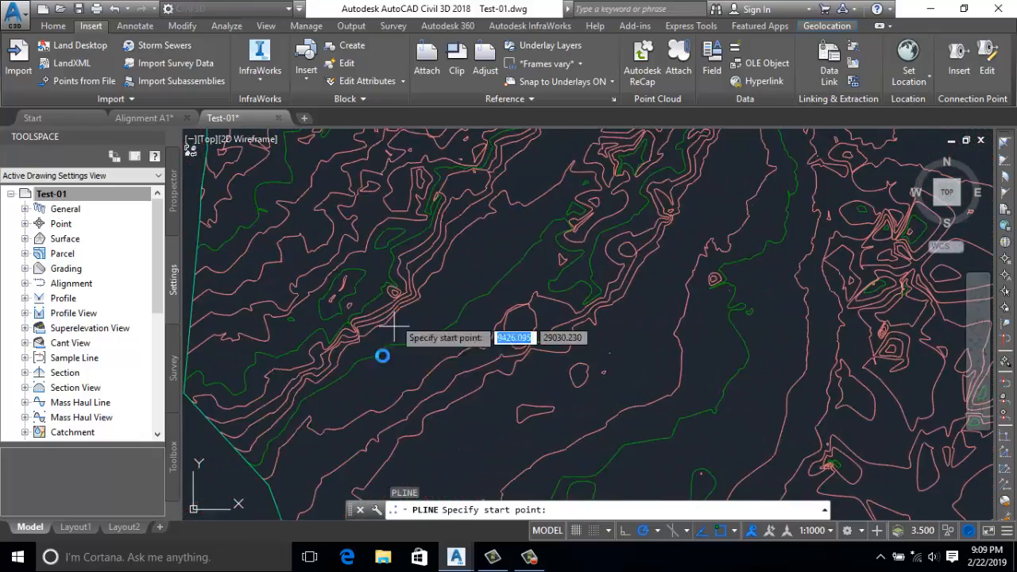
pyautogui.scroll(-2, 374, 364)
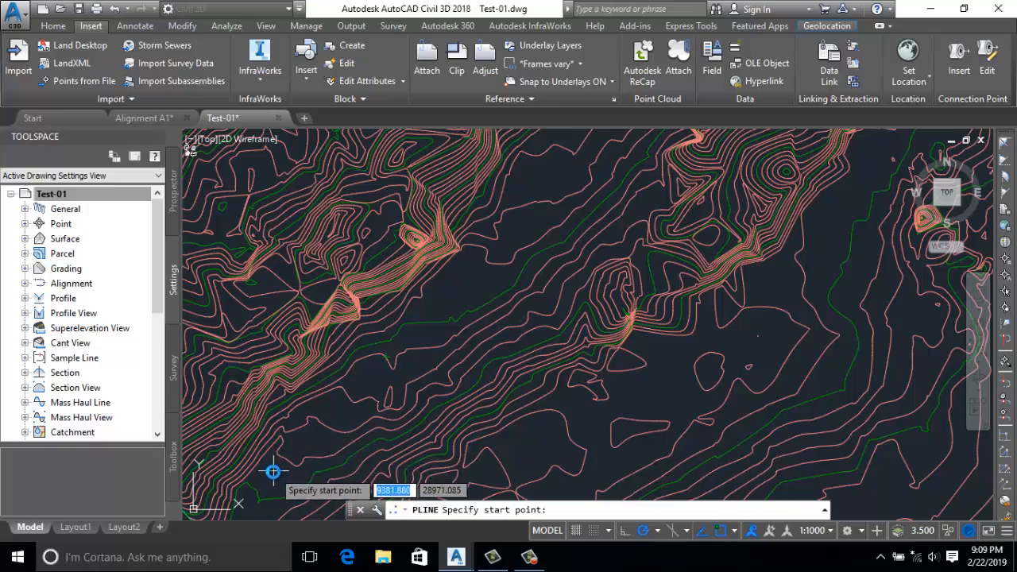
pyautogui.click(272, 472)
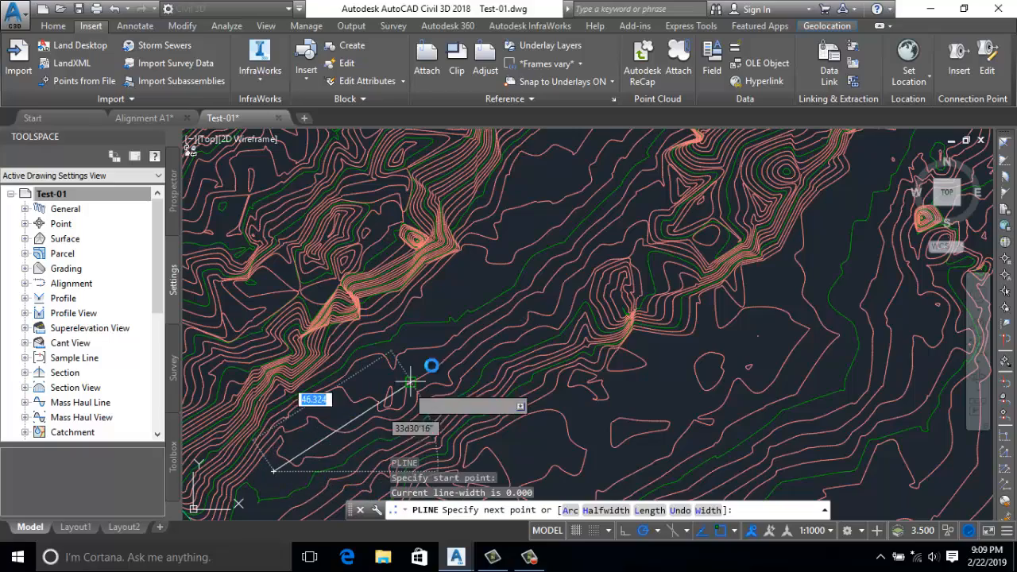
pyautogui.click(538, 177)
pyautogui.scroll(-2, 537, 177)
pyautogui.moveTo(537, 177); pyautogui.dragTo(454, 407, button='middle')
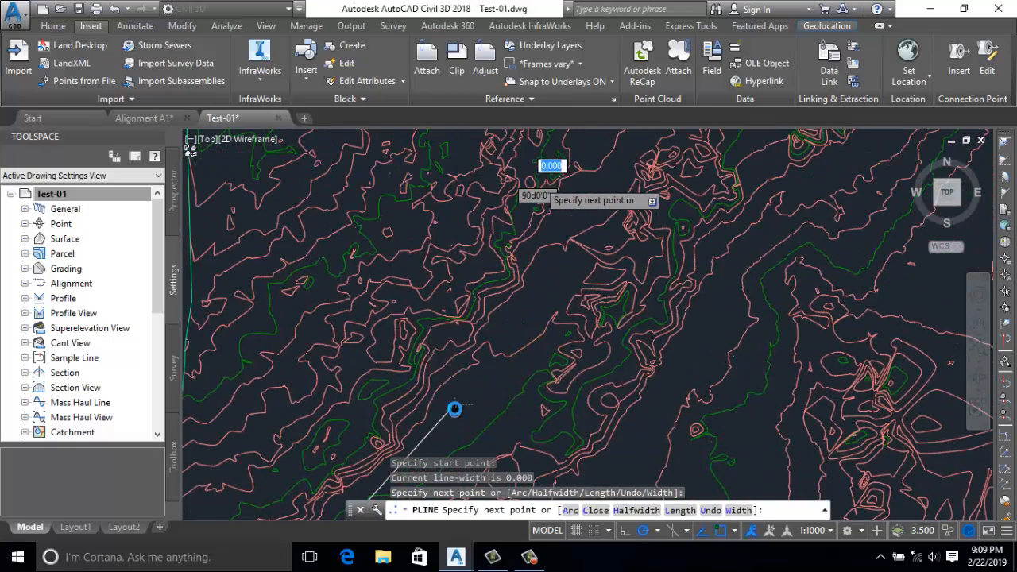
pyautogui.click(580, 202)
pyautogui.moveTo(581, 202); pyautogui.dragTo(491, 445, button='middle')
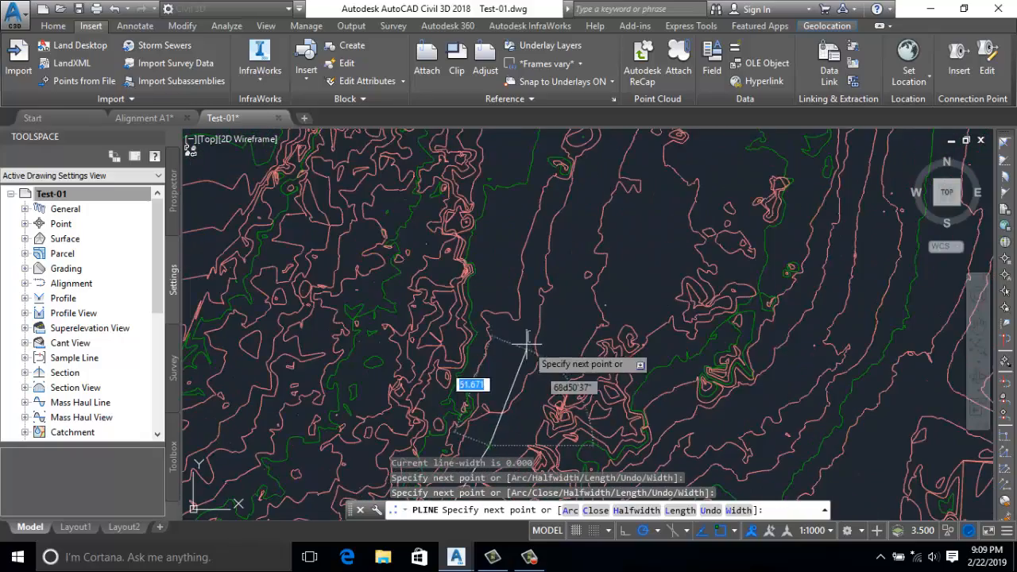
# Step: Continue the polyline northward with two more vertices along the foot of the western slopes, and end it there
pyautogui.scroll(-3, 520, 302)
pyautogui.scroll(6, 541, 261)
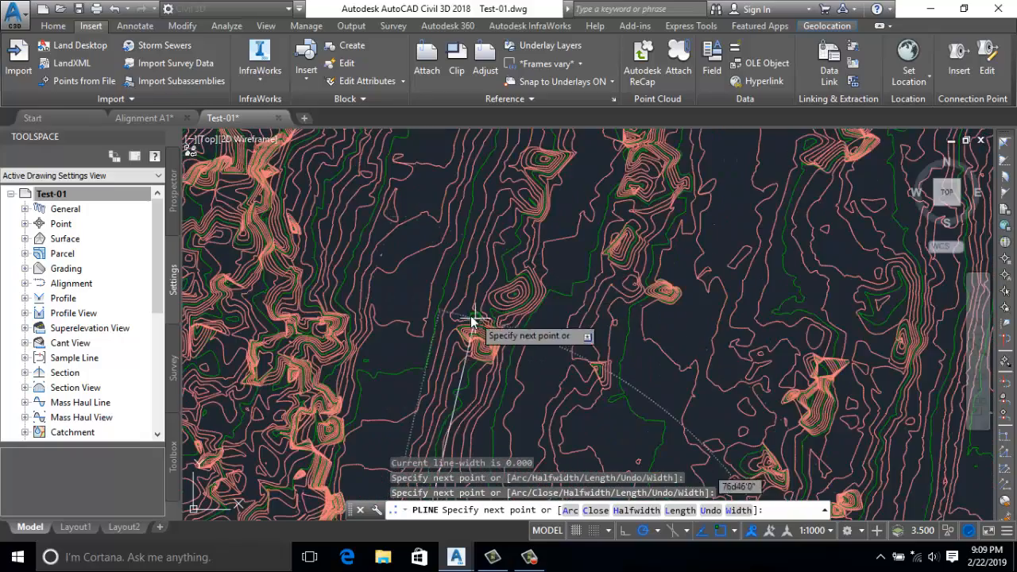
pyautogui.moveTo(459, 313); pyautogui.dragTo(533, 191, button='middle')
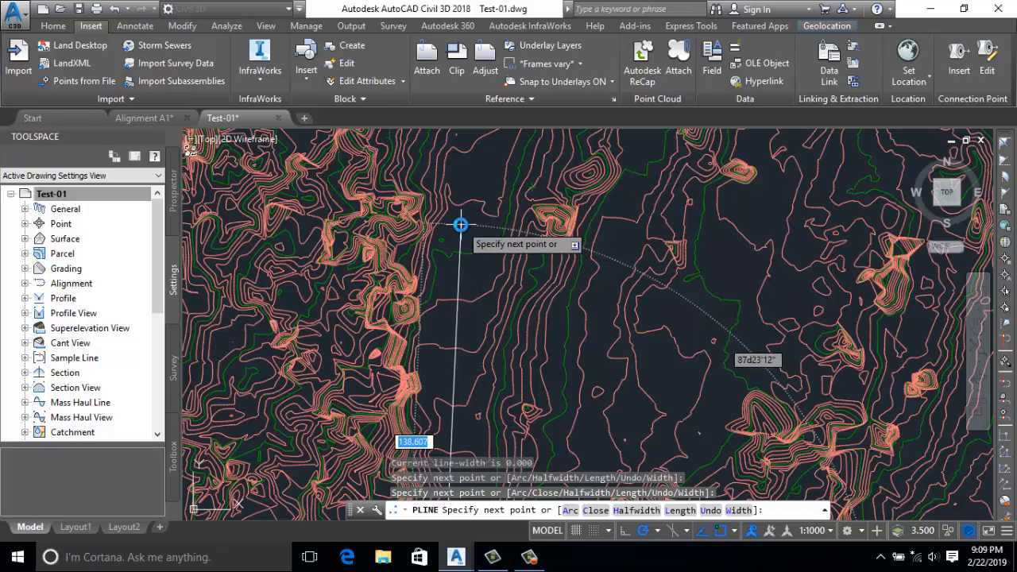
pyautogui.click(459, 228)
pyautogui.scroll(4, 466, 227)
pyautogui.moveTo(466, 228); pyautogui.dragTo(466, 319, button='middle')
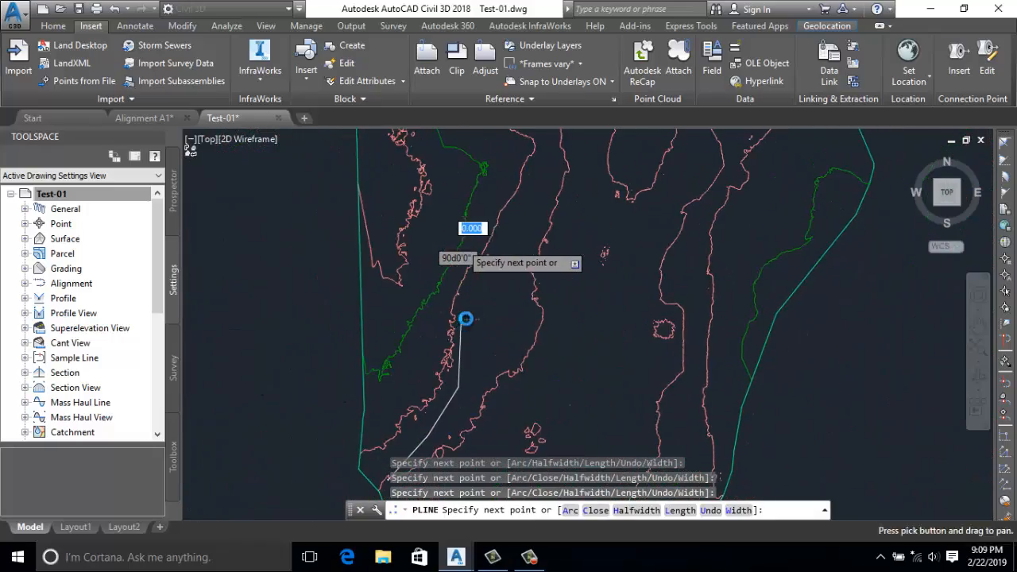
pyautogui.scroll(7, 475, 279)
pyautogui.moveTo(441, 254)
pyautogui.mouseDown(button='middle')
pyautogui.moveTo(497, 141)
pyautogui.moveTo(460, 368)
pyautogui.mouseUp(button='middle')
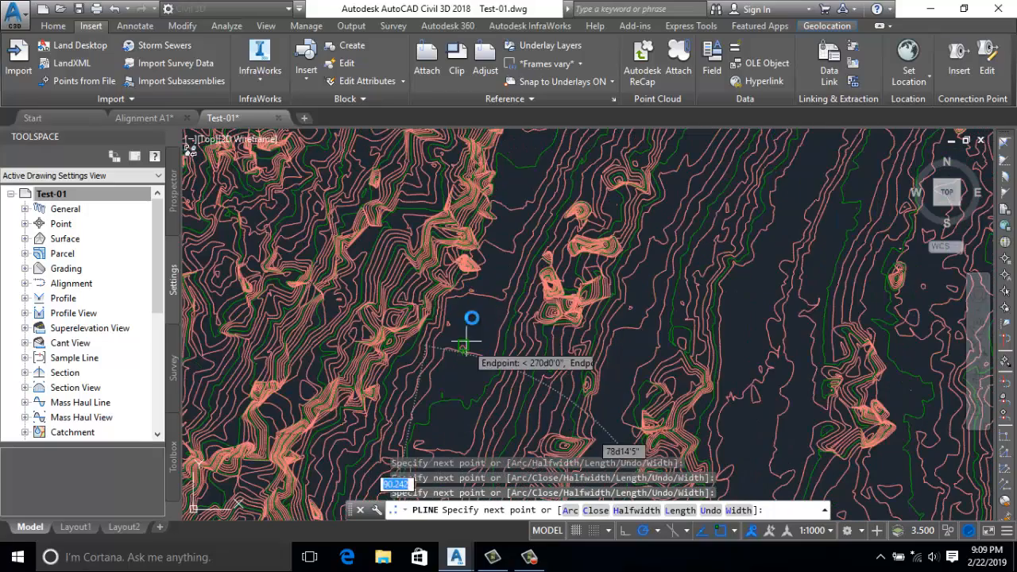
pyautogui.click(471, 303)
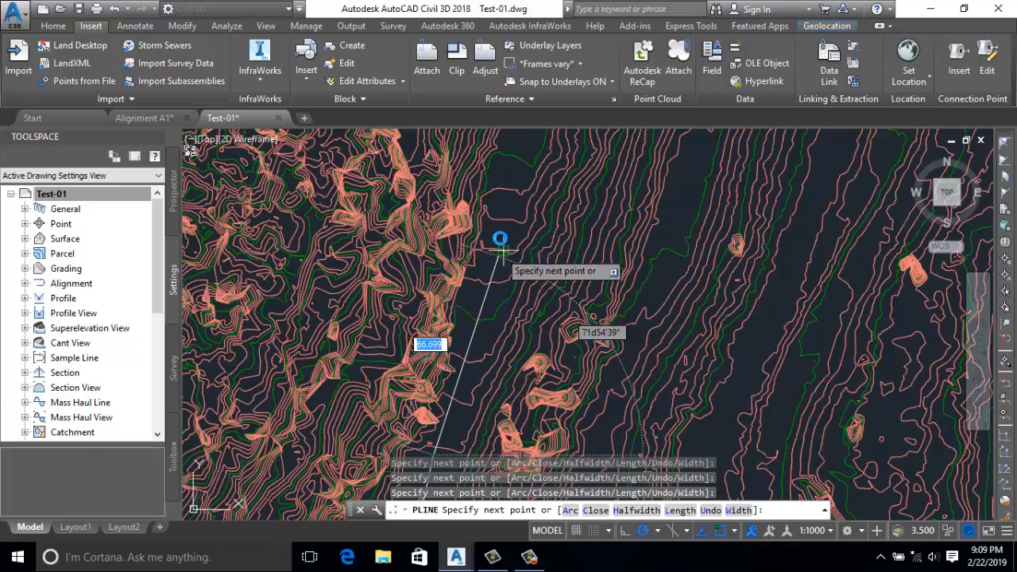
pyautogui.scroll(2, 498, 236)
pyautogui.press('Escape')
pyautogui.scroll(-5, 500, 278)
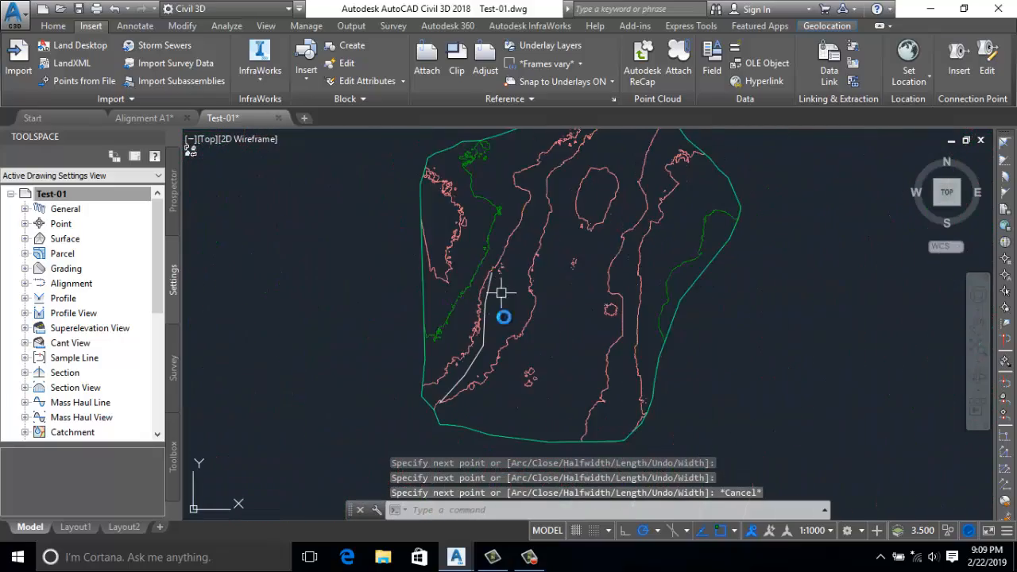
# Step: Fillet the southernmost bend of the polyline with a radius of 100
pyautogui.moveTo(504, 318); pyautogui.dragTo(513, 249, button='middle')
pyautogui.scroll(4, 518, 273)
pyautogui.scroll(-3, 431, 386)
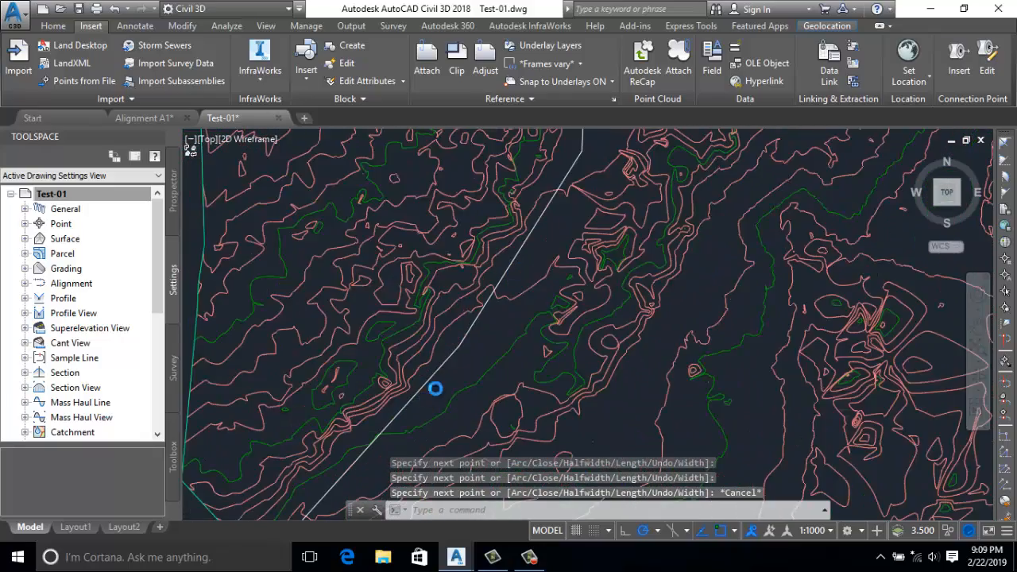
pyautogui.write('f')
pyautogui.press('Return')
pyautogui.write('r')
pyautogui.press('Return')
pyautogui.write('2')
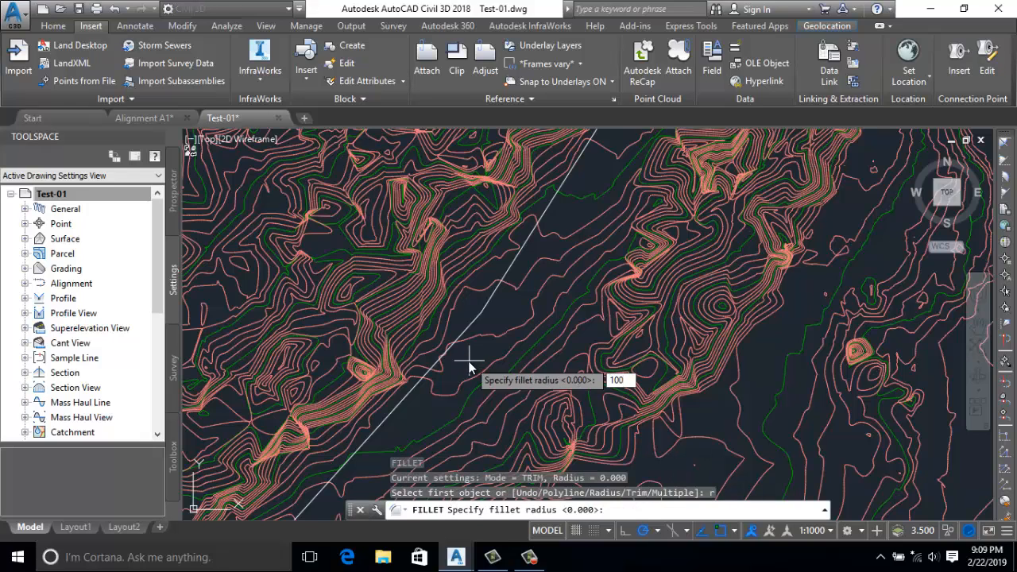
pyautogui.press('Return')
pyautogui.click(410, 394)
pyautogui.click(512, 269)
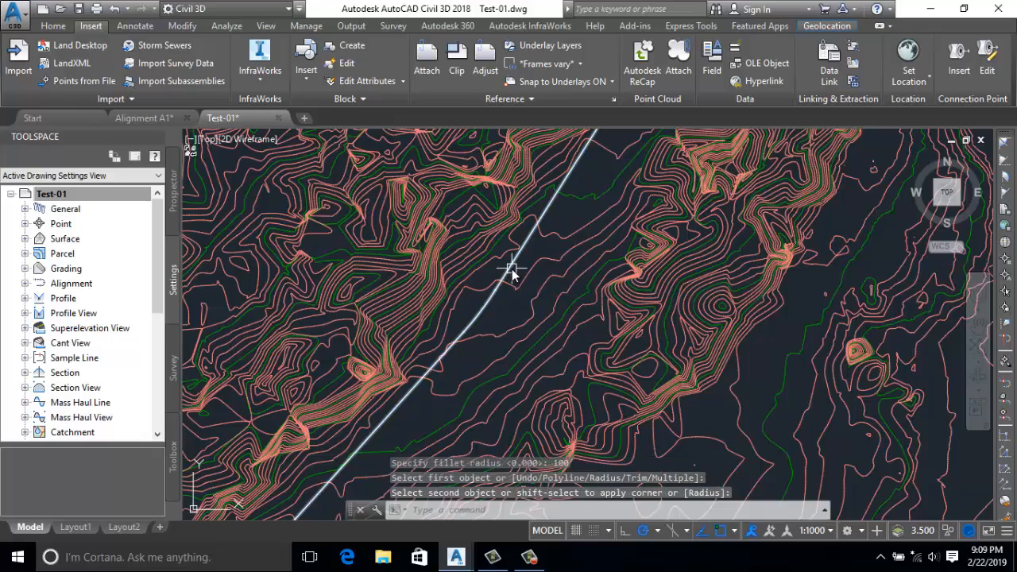
# Step: Fillet the polyline's middle bend with the same radius of 100
pyautogui.scroll(-5, 512, 270)
pyautogui.moveTo(512, 269); pyautogui.dragTo(488, 434, button='middle')
pyautogui.scroll(3, 536, 325)
pyautogui.press('Return')
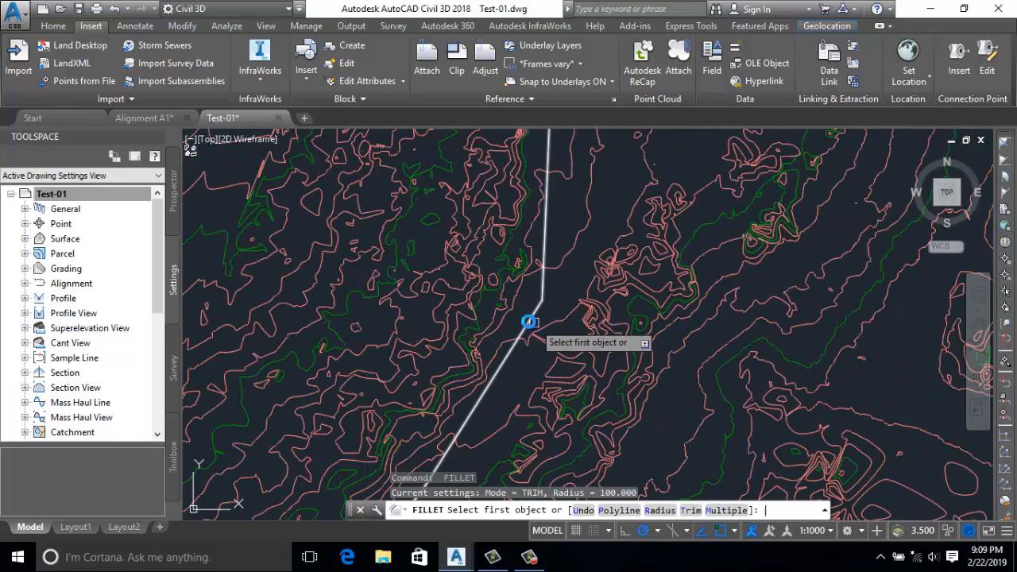
pyautogui.click(528, 322)
pyautogui.click(545, 242)
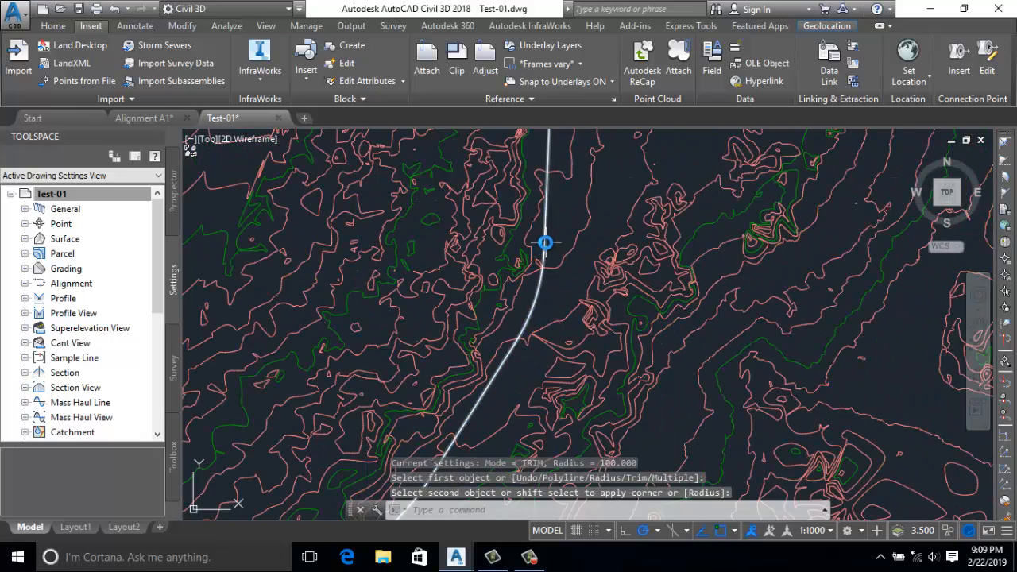
# Step: Fillet the northernmost bend of the polyline, keeping the fillet radius of 100
pyautogui.scroll(-4, 545, 242)
pyautogui.moveTo(548, 313); pyautogui.dragTo(537, 403, button='middle')
pyautogui.scroll(4, 545, 255)
pyautogui.press('Return')
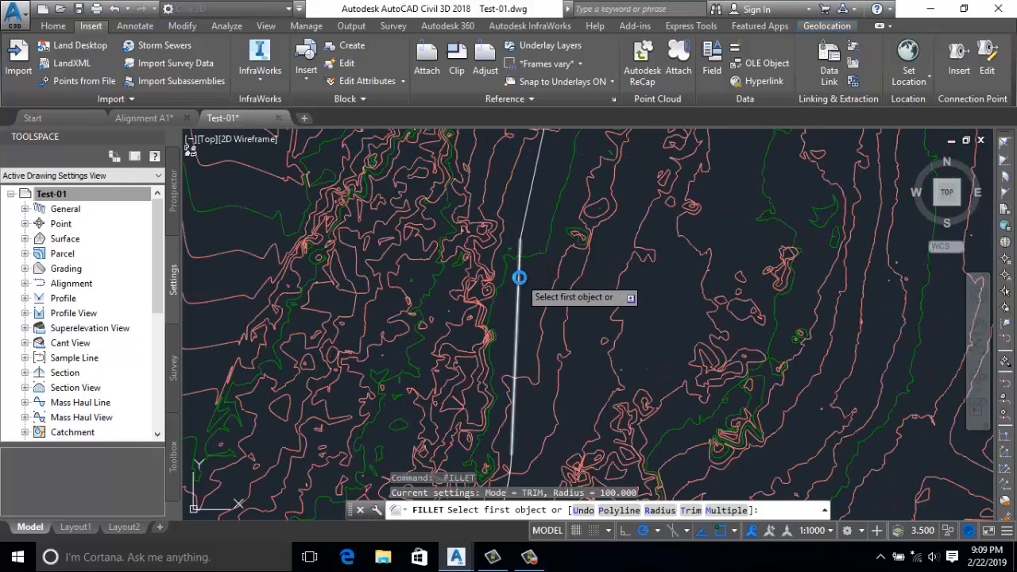
pyautogui.click(519, 277)
pyautogui.click(524, 217)
# Step: Start creating an alignment from objects, select the filleted polyline near its southern end and accept its direction
pyautogui.scroll(4, 557, 299)
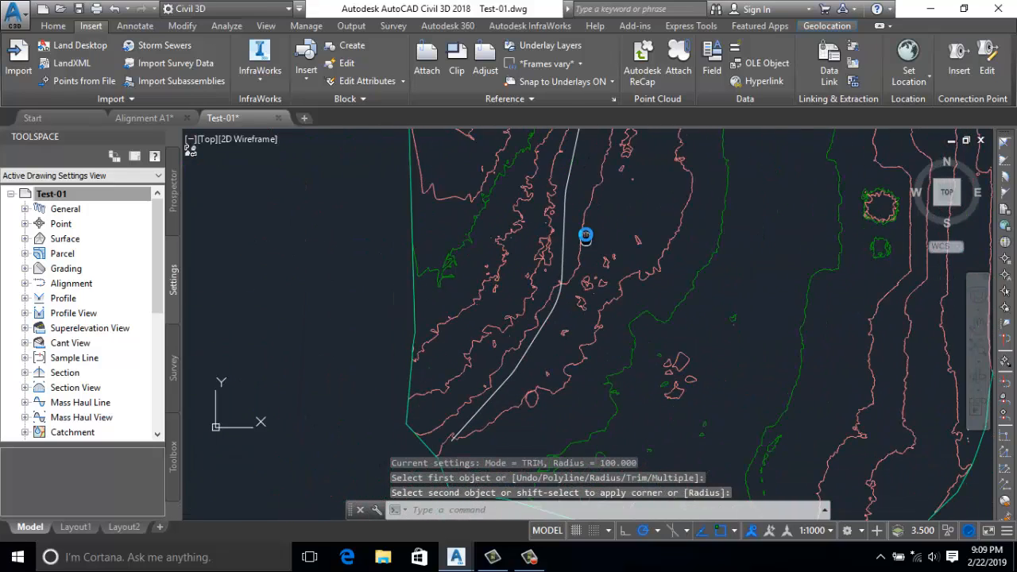
pyautogui.scroll(-2, 556, 274)
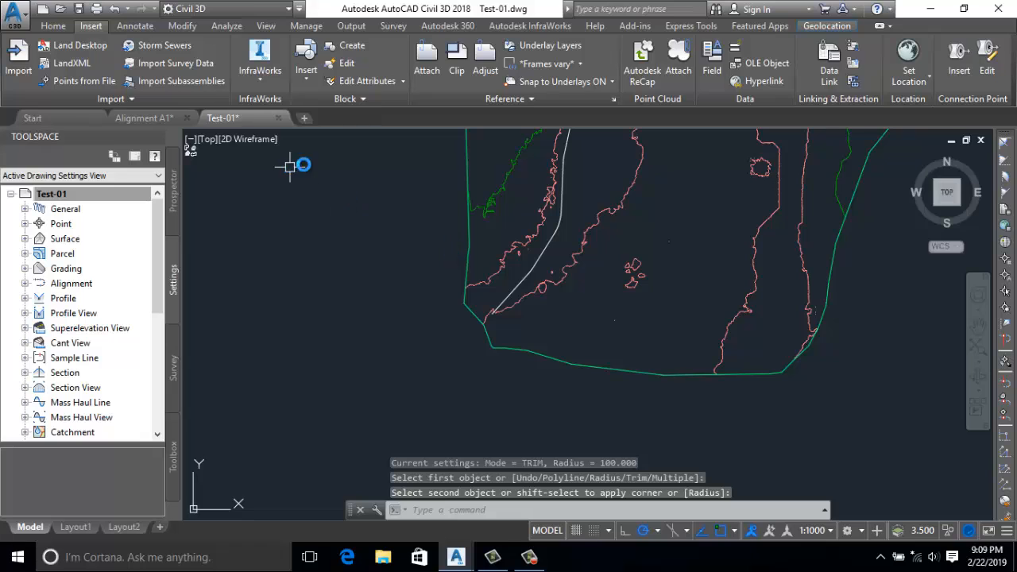
pyautogui.click(54, 25)
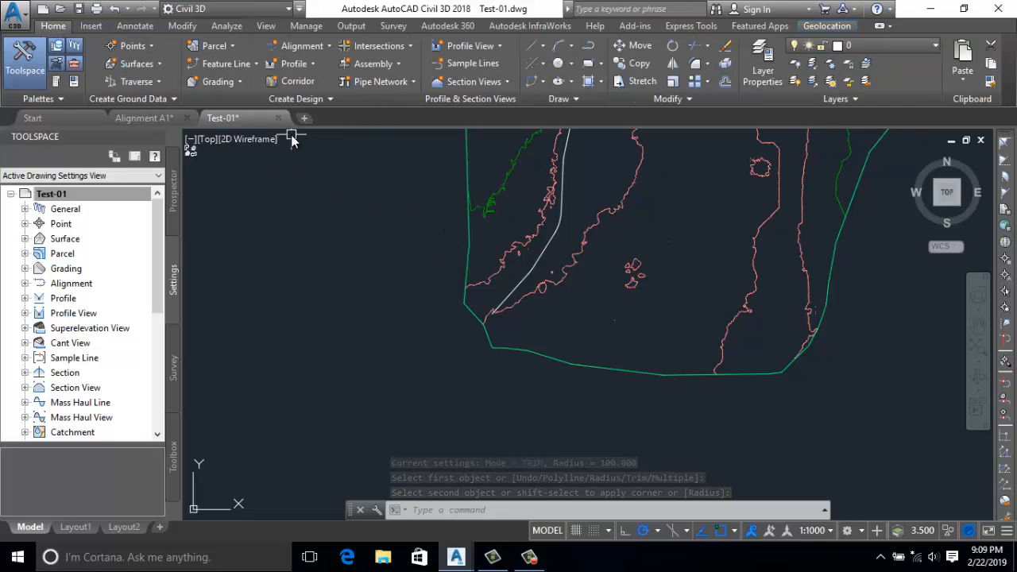
pyautogui.click(318, 46)
pyautogui.click(338, 132)
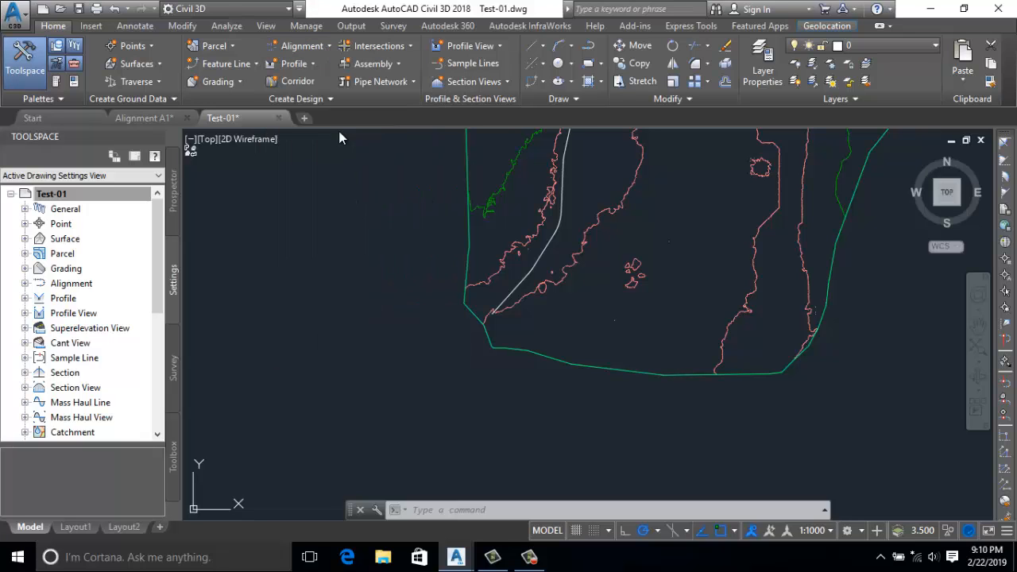
pyautogui.scroll(2, 496, 322)
pyautogui.click(502, 295)
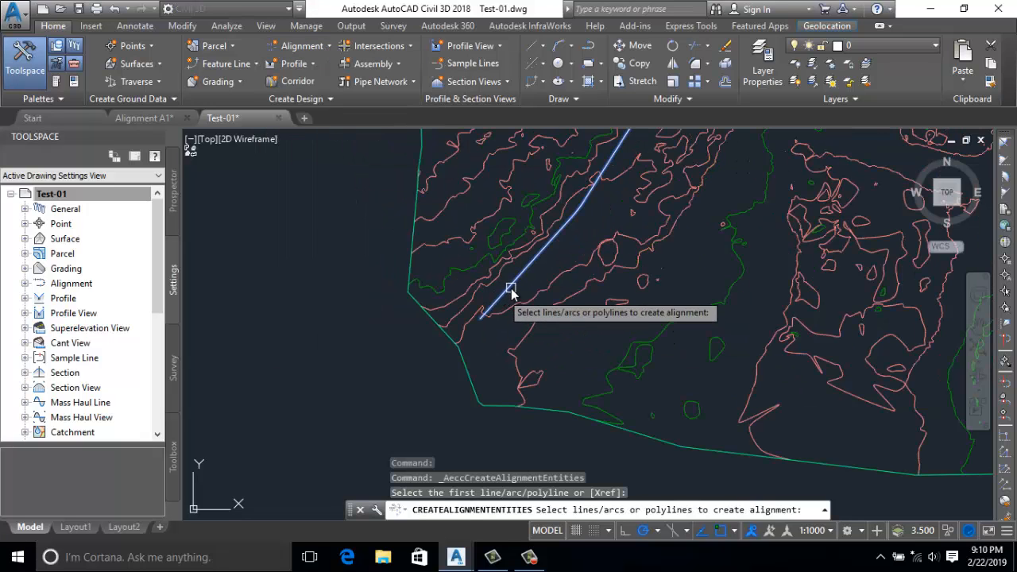
pyautogui.press('Return')
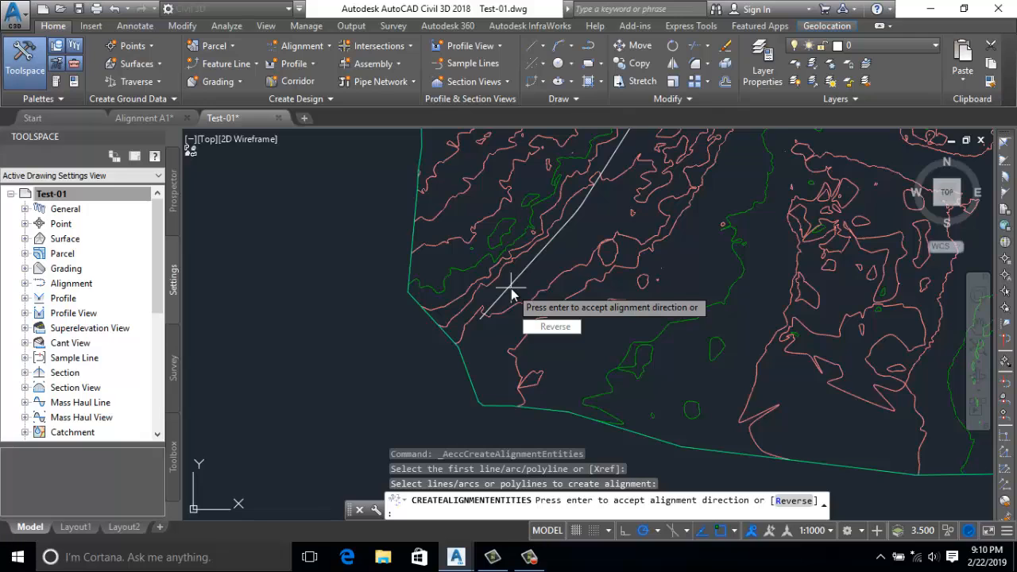
pyautogui.press('Return')
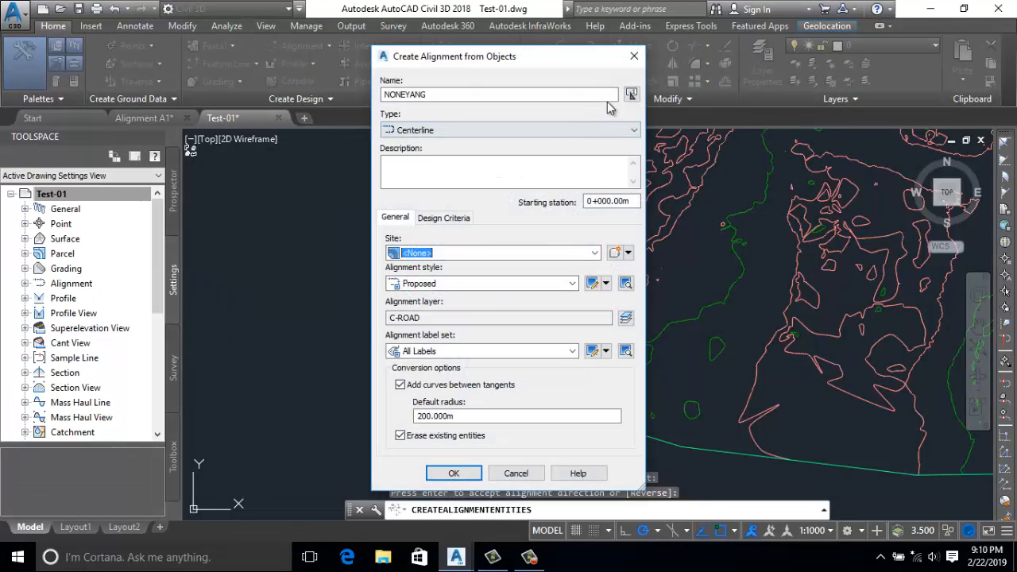
# Step: Name the alignment AL and assign it to Site 1
pyautogui.moveTo(453, 94); pyautogui.dragTo(395, 97)
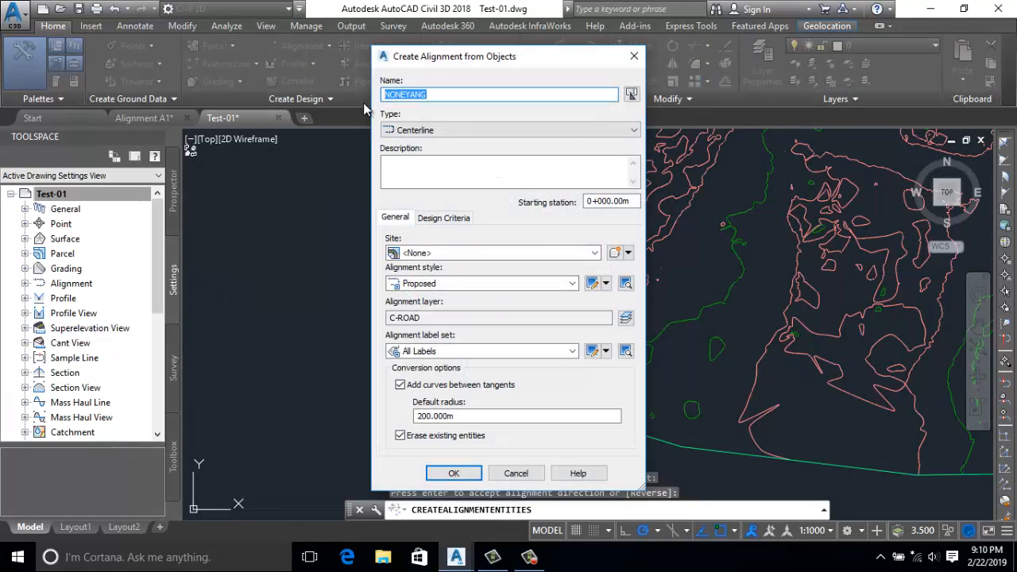
pyautogui.write('AL02')
pyautogui.press('BackSpace')
pyautogui.press('BackSpace')
pyautogui.click(593, 254)
pyautogui.click(429, 281)
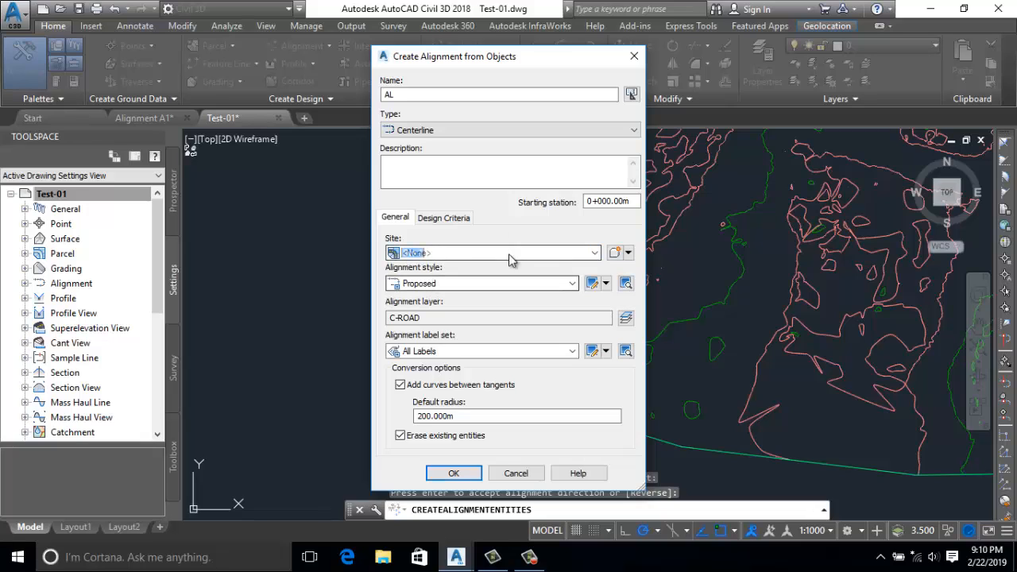
# Step: Keep the All Labels label set and the 100 km/h starting design speed, and create the alignment
pyautogui.click(560, 354)
pyautogui.click(435, 377)
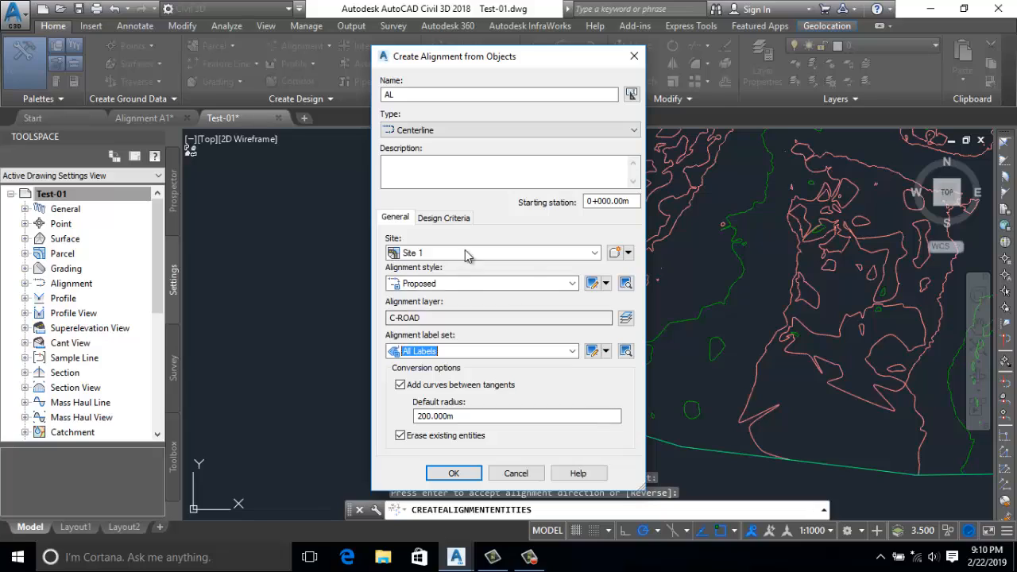
pyautogui.click(458, 218)
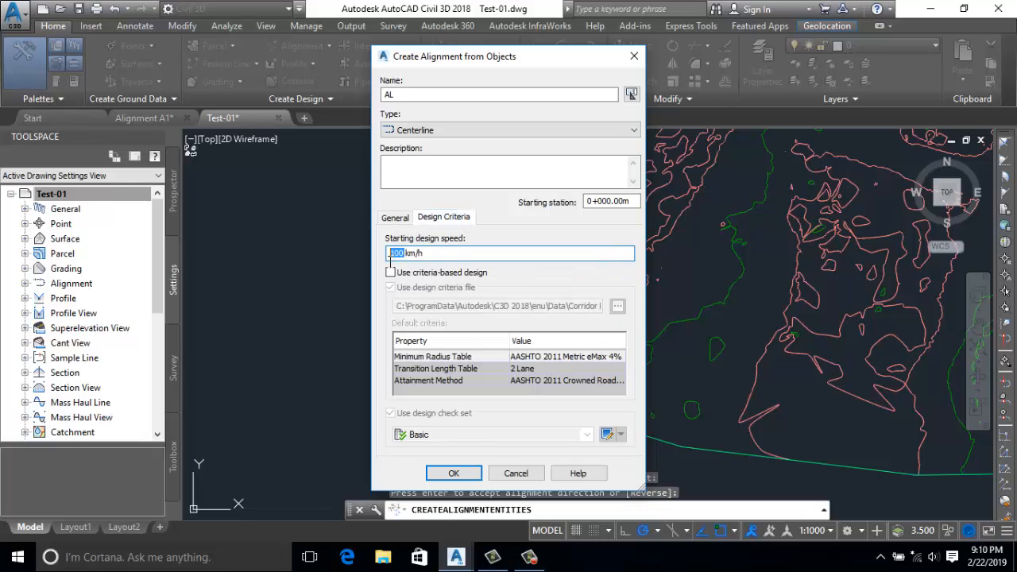
pyautogui.click(454, 473)
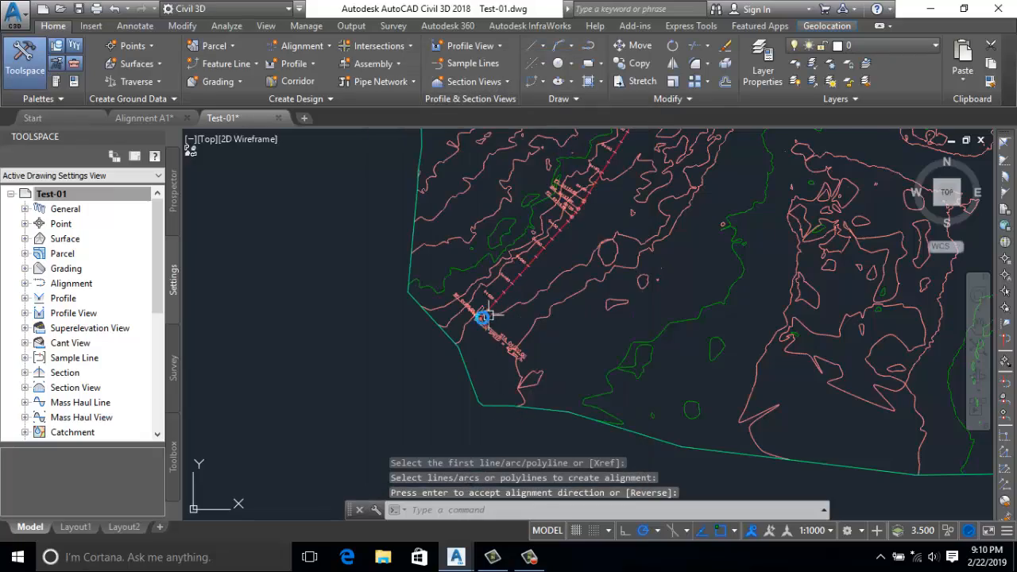
pyautogui.scroll(6, 482, 317)
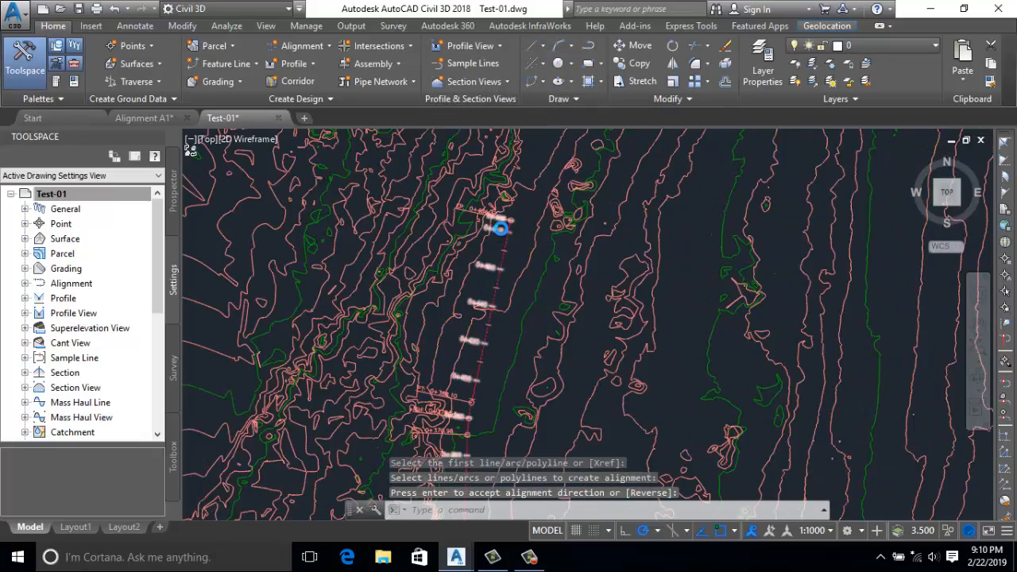
pyautogui.scroll(8, 499, 229)
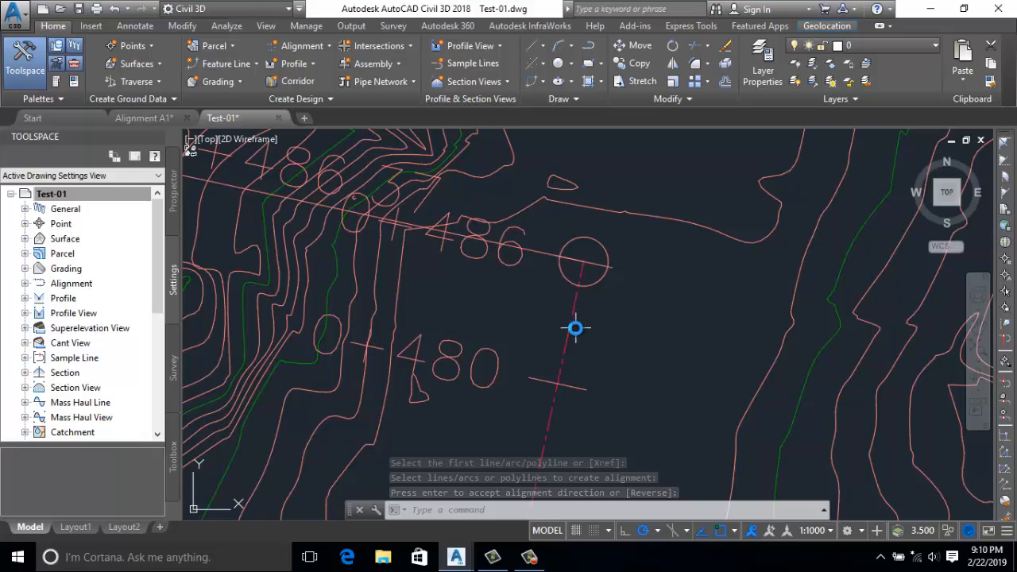
pyautogui.click(575, 327)
pyautogui.click(563, 318)
pyautogui.click(583, 262)
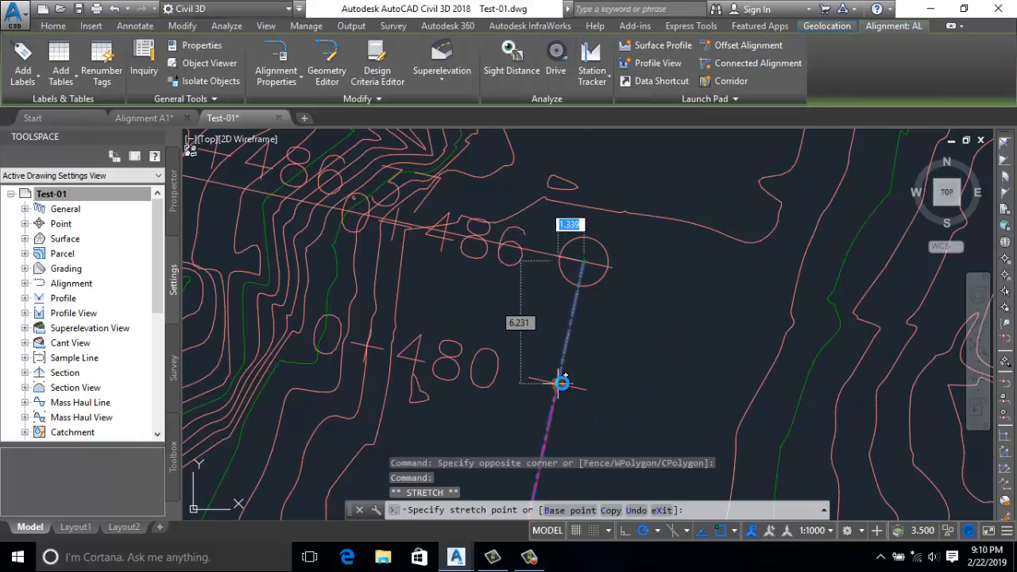
pyautogui.press('Escape')
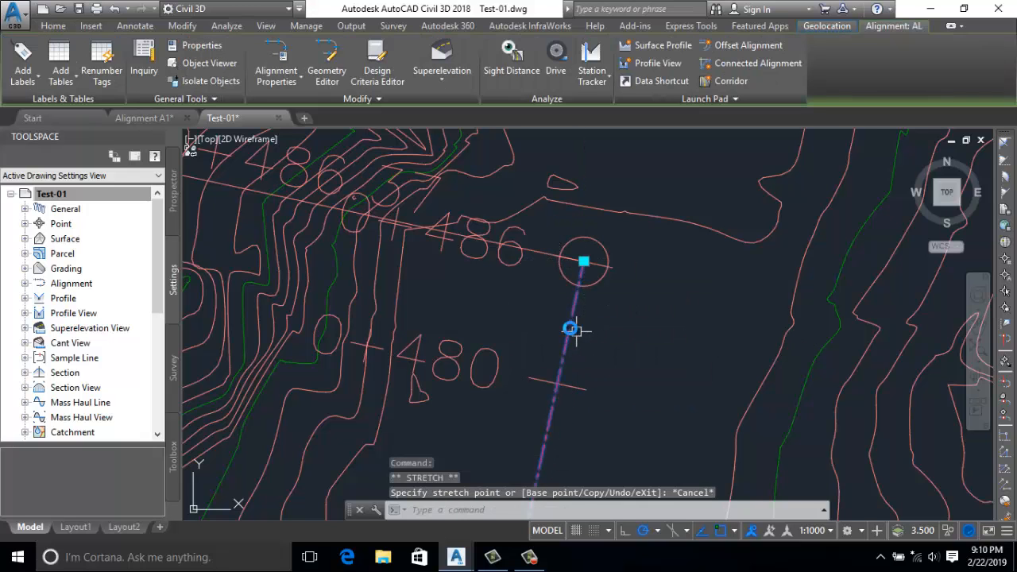
pyautogui.scroll(-8, 557, 253)
pyautogui.press('Escape')
# Step: Shorten the alignment by stretching its northern endpoint back along the line to the station 0+480 tick
pyautogui.scroll(6, 554, 334)
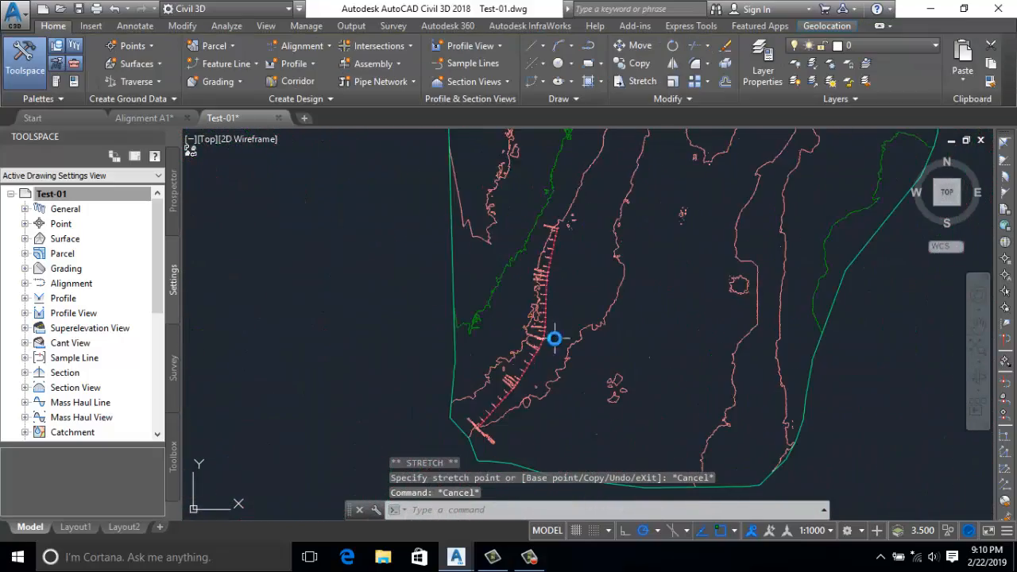
pyautogui.scroll(2, 549, 320)
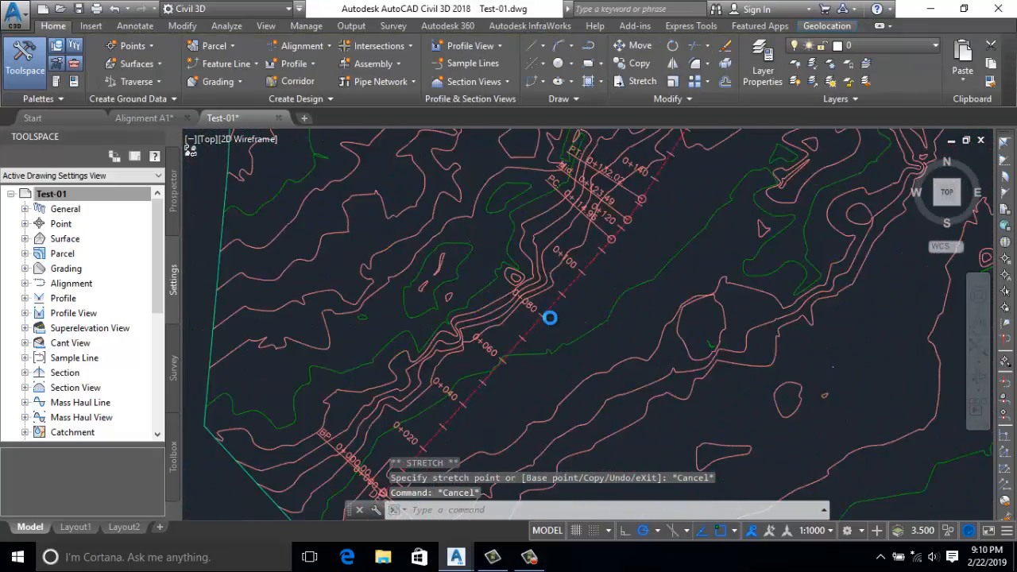
pyautogui.scroll(-4, 541, 318)
pyautogui.moveTo(556, 306); pyautogui.dragTo(519, 417, button='middle')
pyautogui.scroll(8, 567, 263)
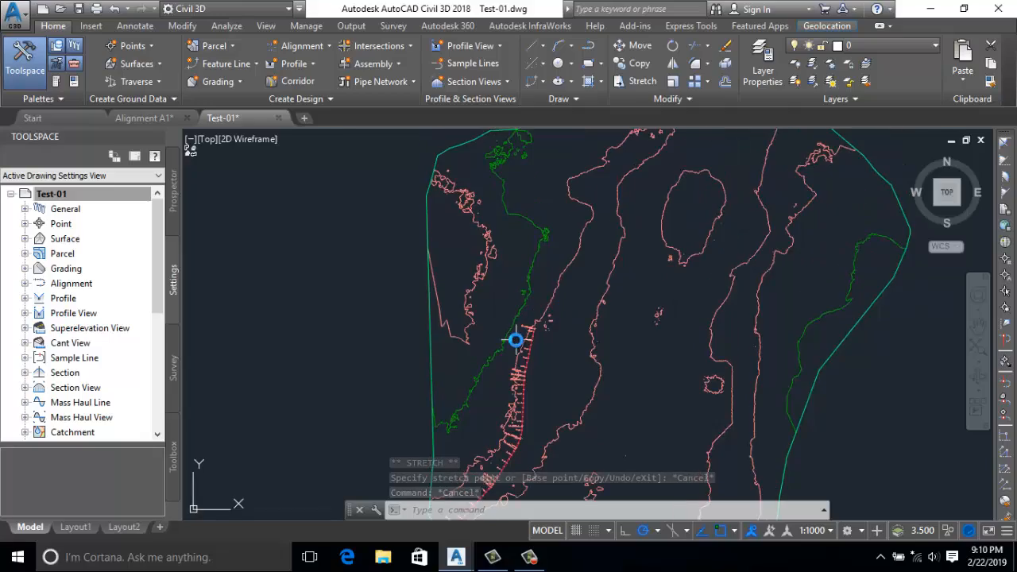
pyautogui.click(589, 282)
pyautogui.scroll(3, 604, 222)
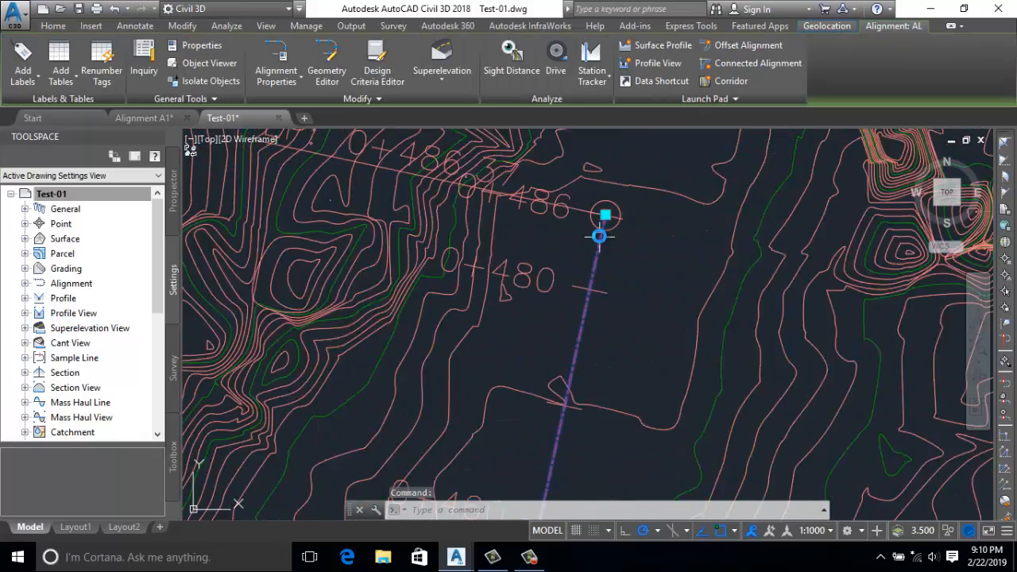
pyautogui.click(610, 203)
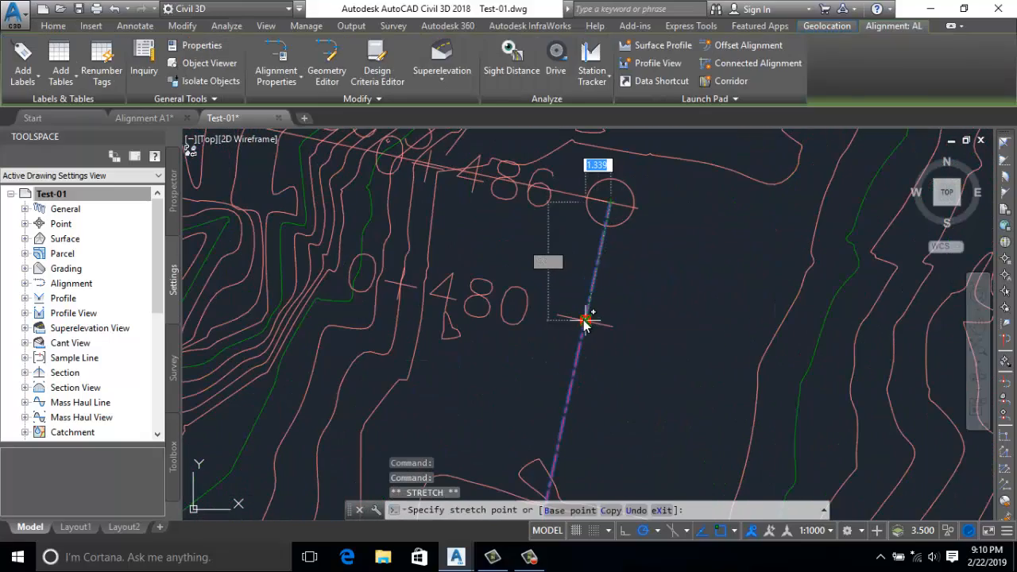
pyautogui.click(585, 321)
pyautogui.press('Escape')
# Step: Examine the alignment and its station labels from the northern end down to the southern start
pyautogui.scroll(-5, 584, 313)
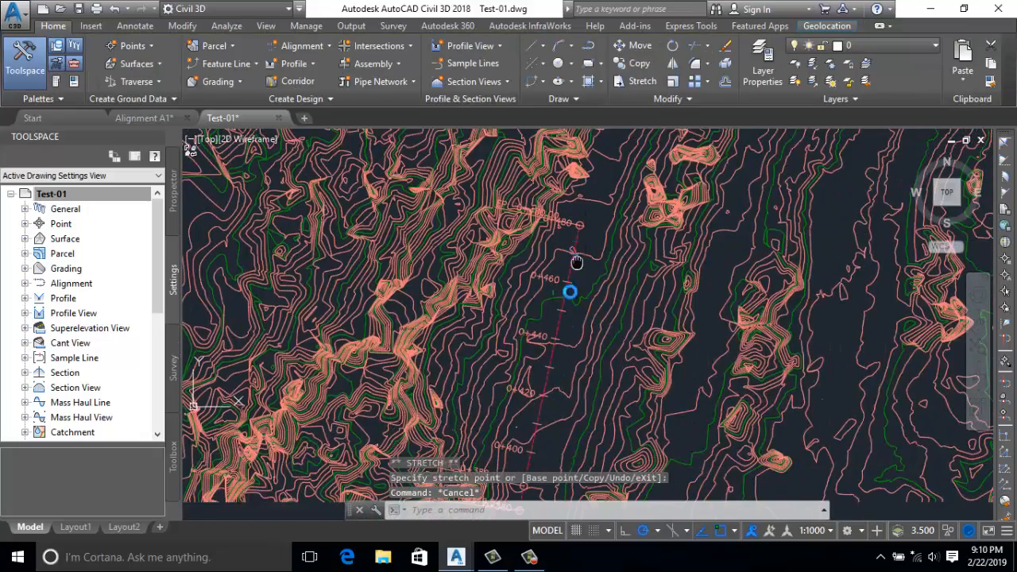
pyautogui.scroll(2, 561, 339)
pyautogui.moveTo(562, 339); pyautogui.dragTo(563, 229, button='middle')
pyautogui.scroll(-3, 563, 230)
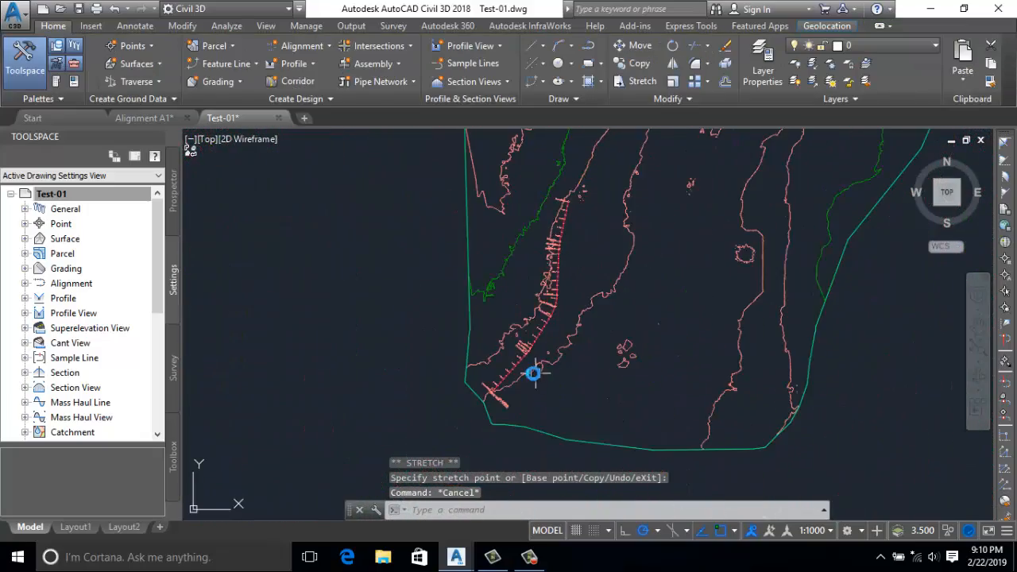
pyautogui.moveTo(525, 373); pyautogui.dragTo(475, 341, button='middle')
pyautogui.scroll(7, 455, 339)
pyautogui.scroll(-4, 572, 274)
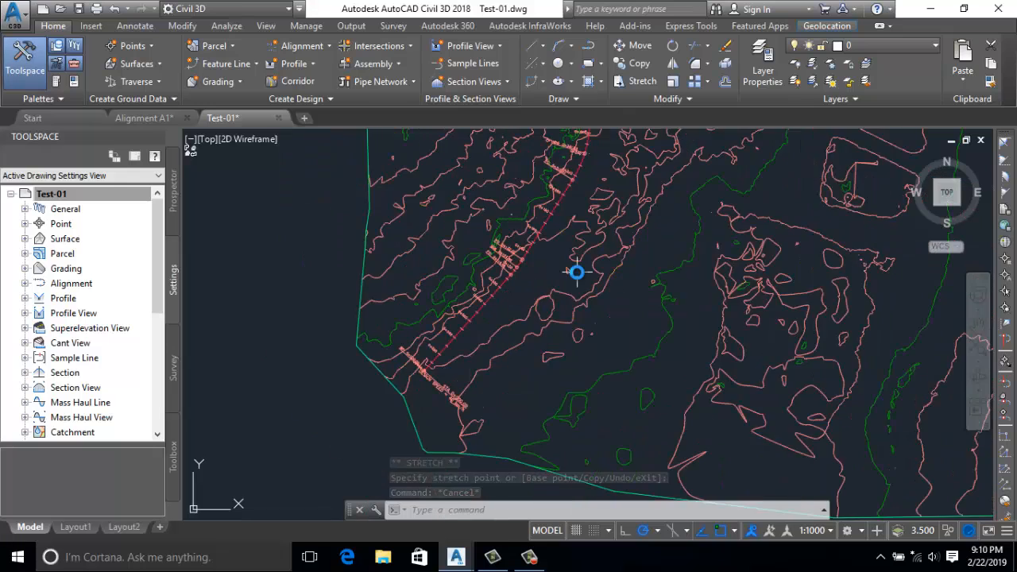
pyautogui.moveTo(577, 273); pyautogui.dragTo(436, 370, button='middle')
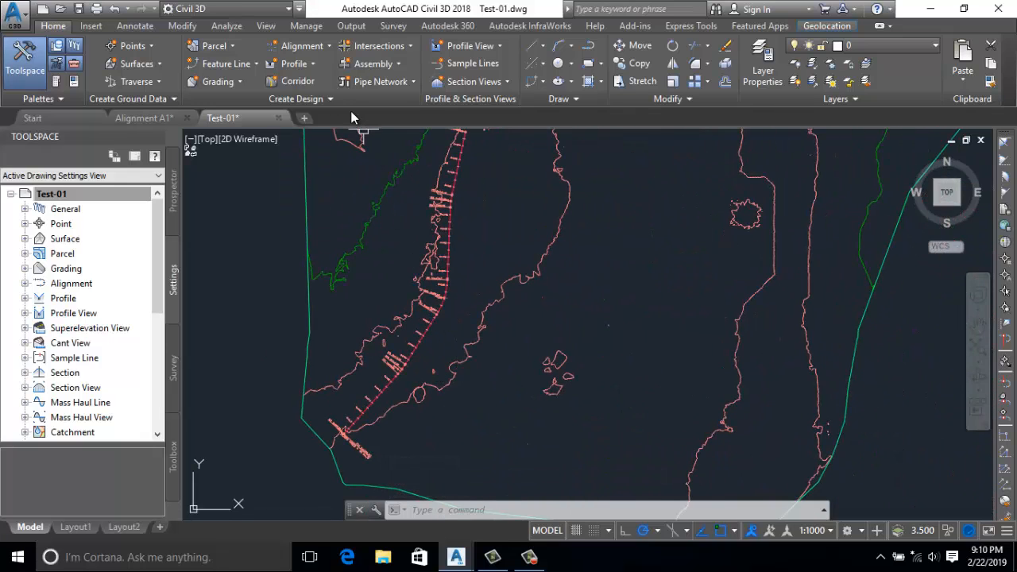
# Step: Create a surface profile along alignment AL by sampling the 190212-Main dam Update surface, and dismiss the event report
pyautogui.click(311, 65)
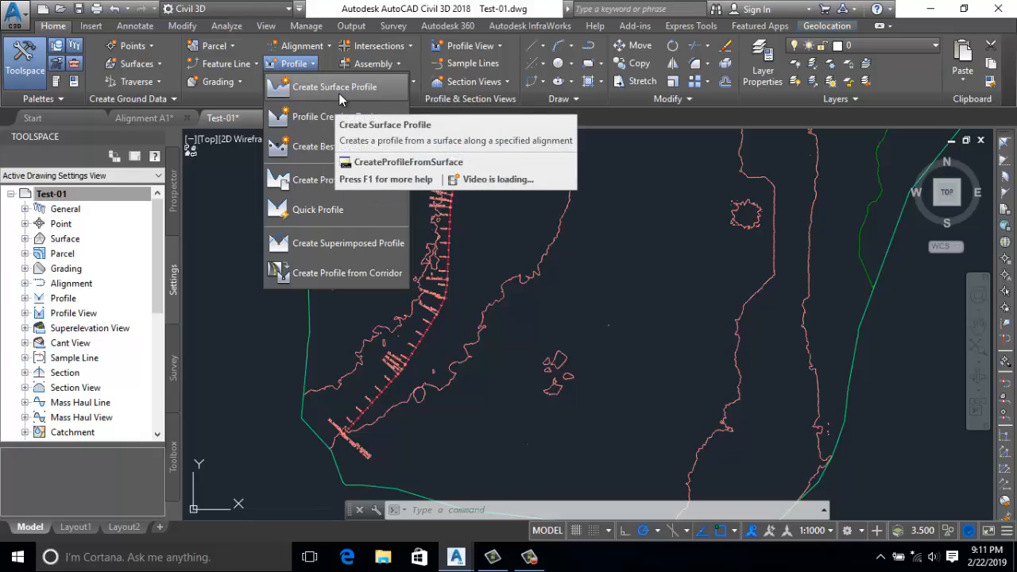
pyautogui.click(339, 88)
pyautogui.click(690, 262)
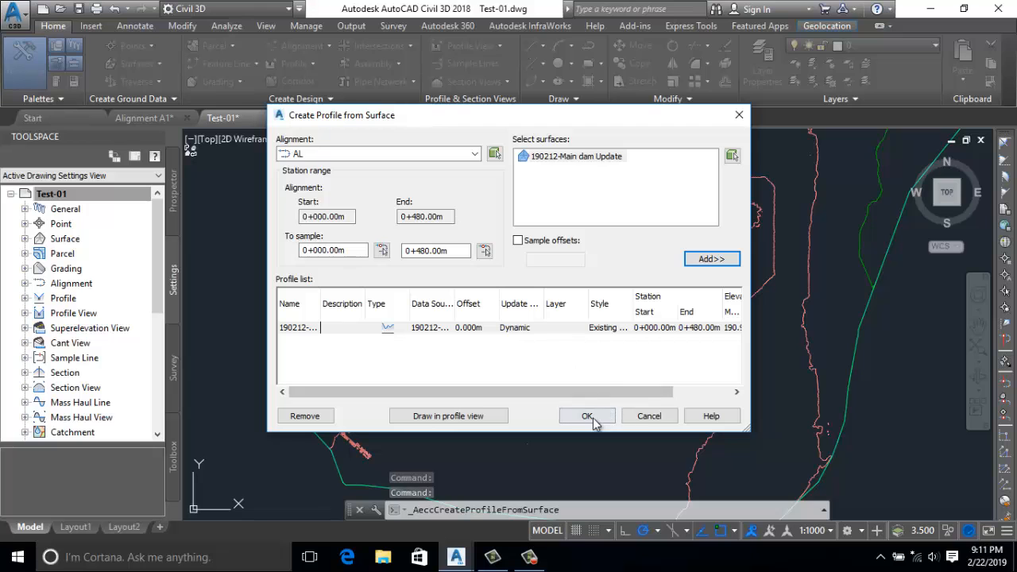
pyautogui.click(587, 417)
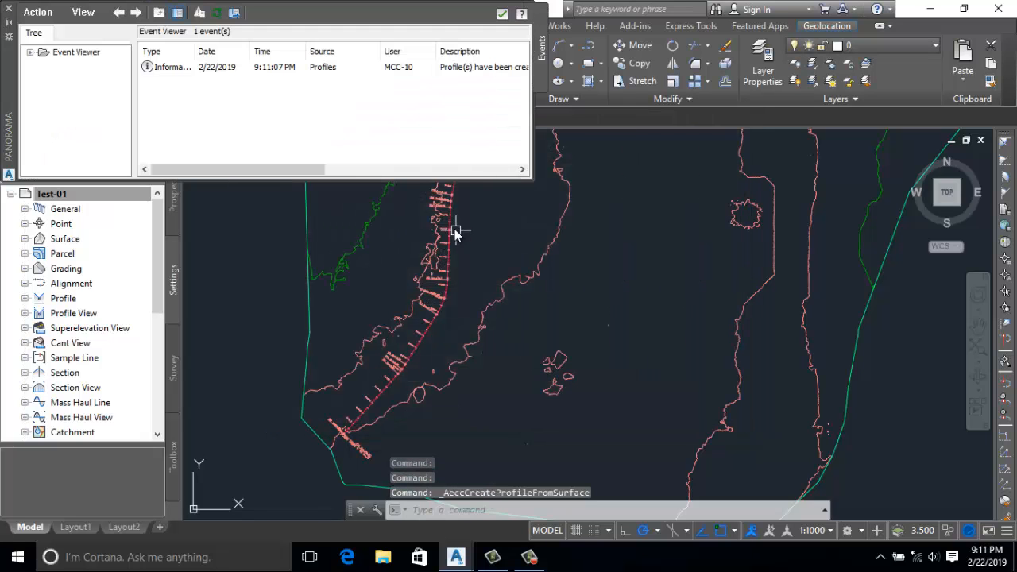
pyautogui.click(502, 14)
# Step: Start a profile view for alignment AL, name it PL-A and keep the First View style
pyautogui.scroll(-3, 537, 211)
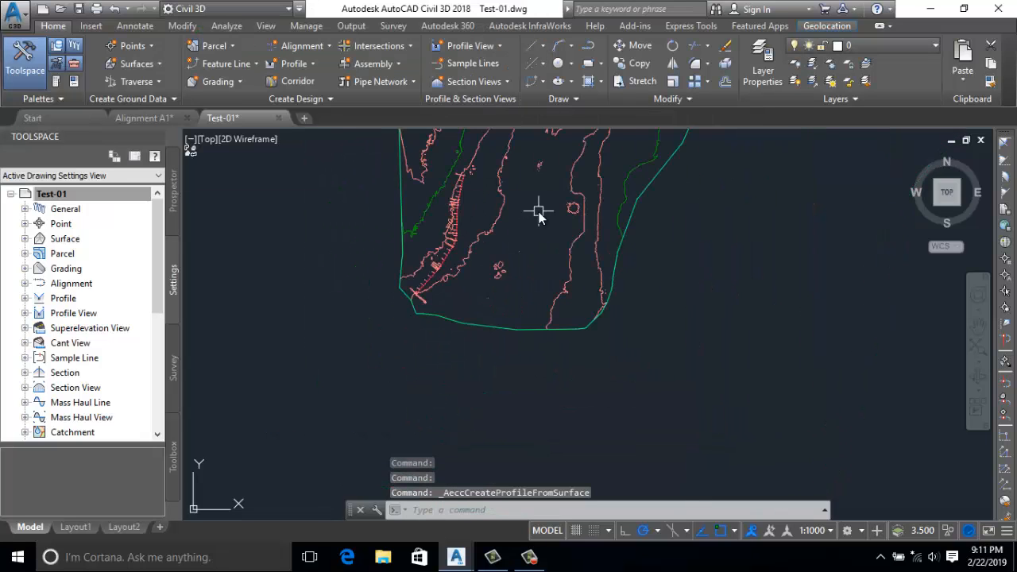
pyautogui.click(458, 46)
pyautogui.click(471, 63)
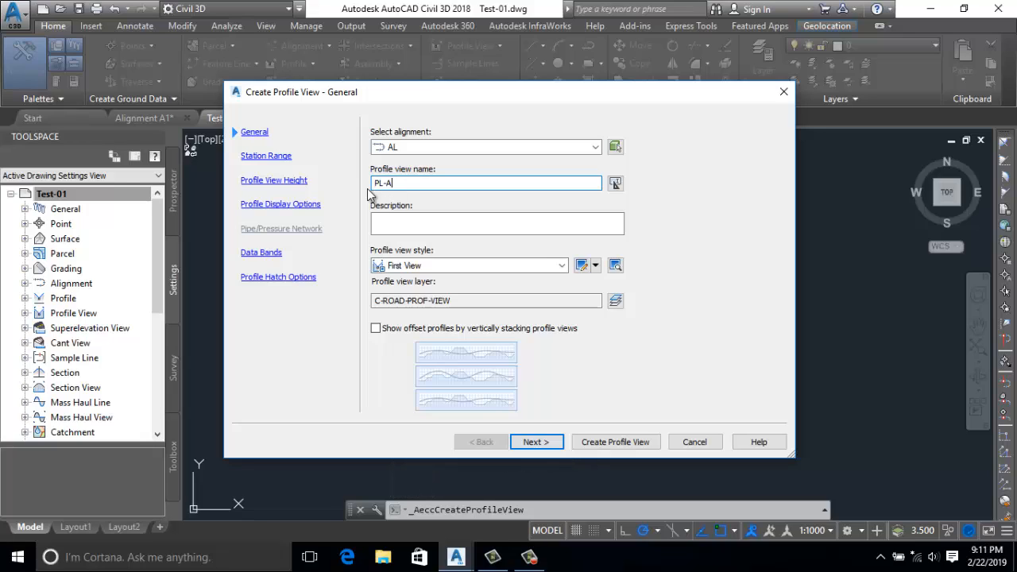
pyautogui.click(538, 447)
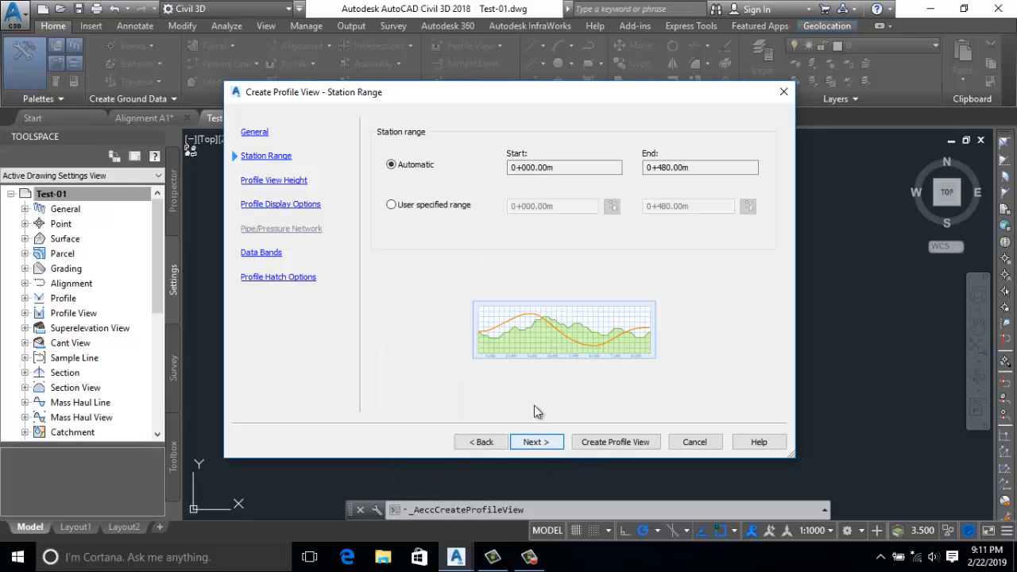
# Step: Keep the automatic station range, default height and display options, and the TOUK PLAN PROFILE BAND SET for the profile view
pyautogui.click(541, 446)
pyautogui.click(545, 447)
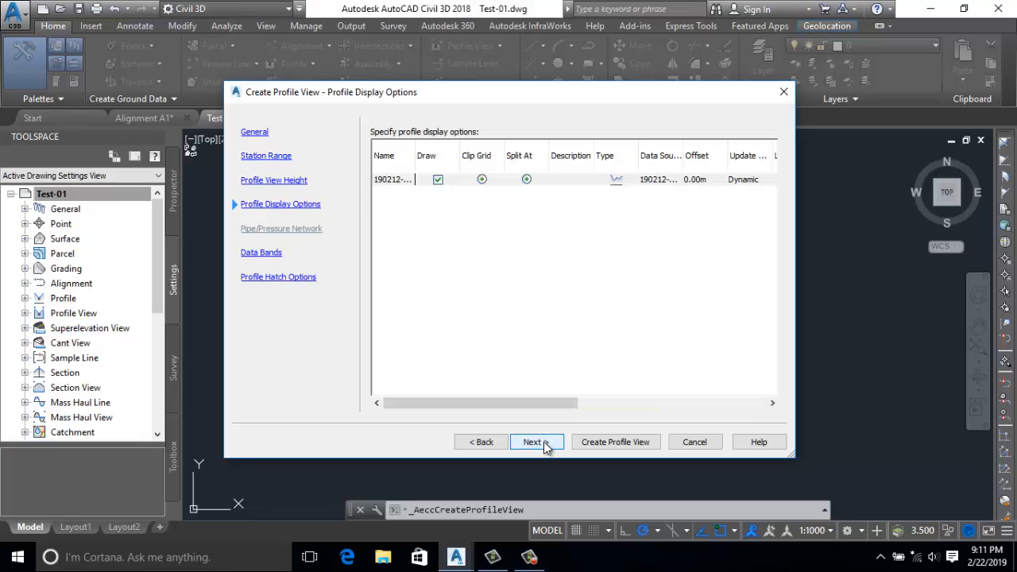
pyautogui.click(545, 447)
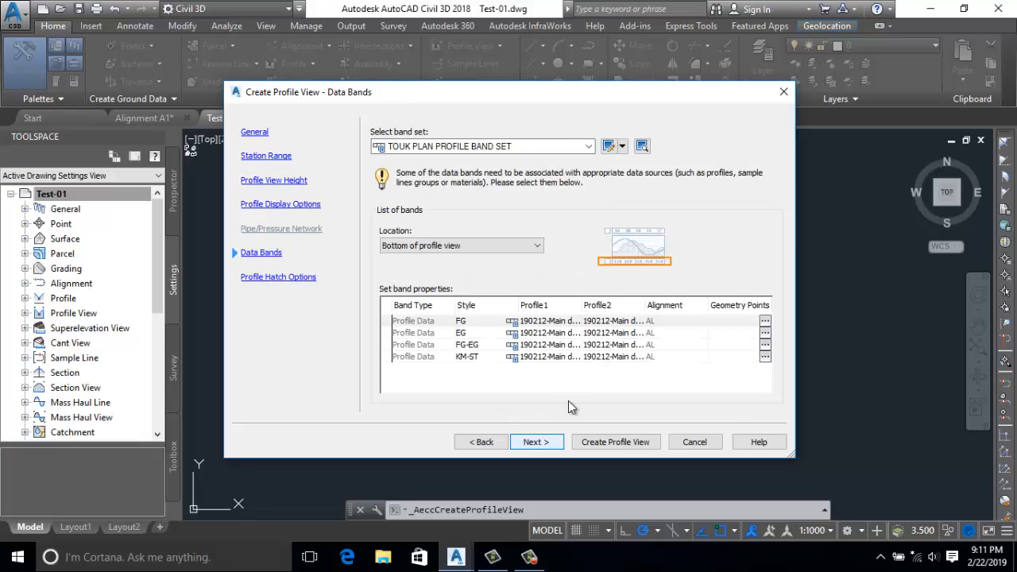
pyautogui.click(553, 321)
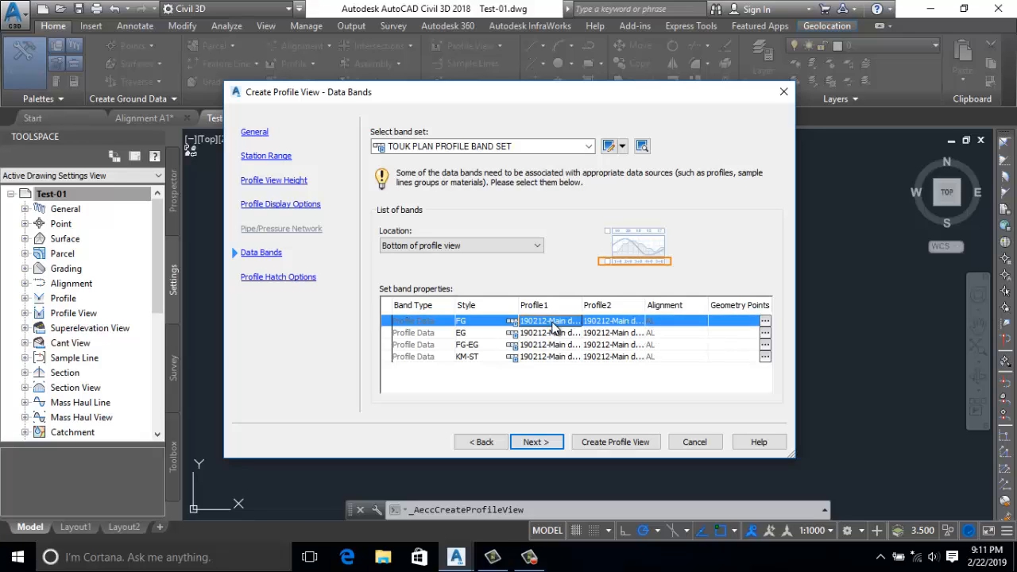
pyautogui.click(534, 442)
pyautogui.click(535, 441)
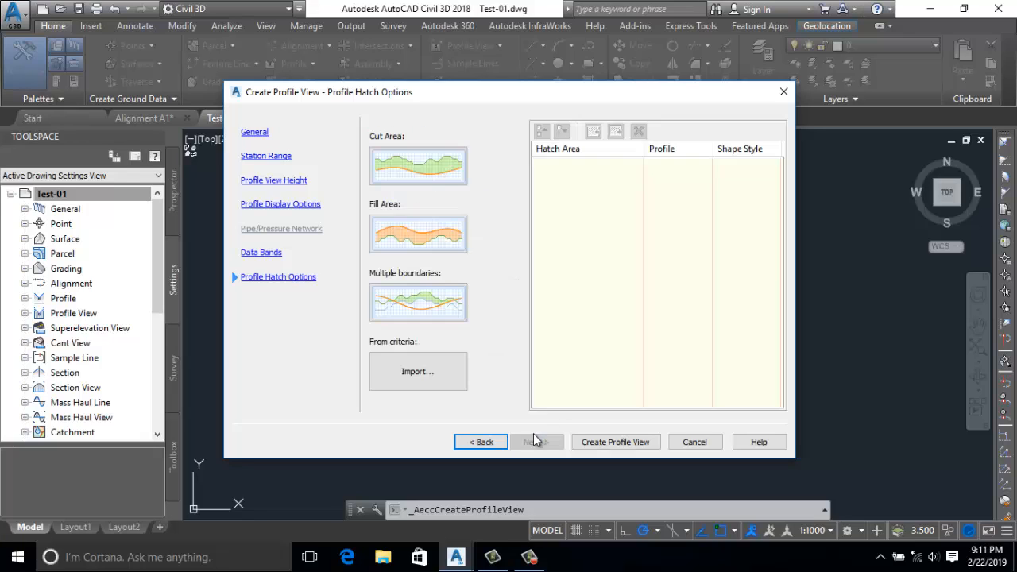
# Step: Create the profile view with its origin in the empty area east of the surface, and look over its data bands
pyautogui.click(604, 441)
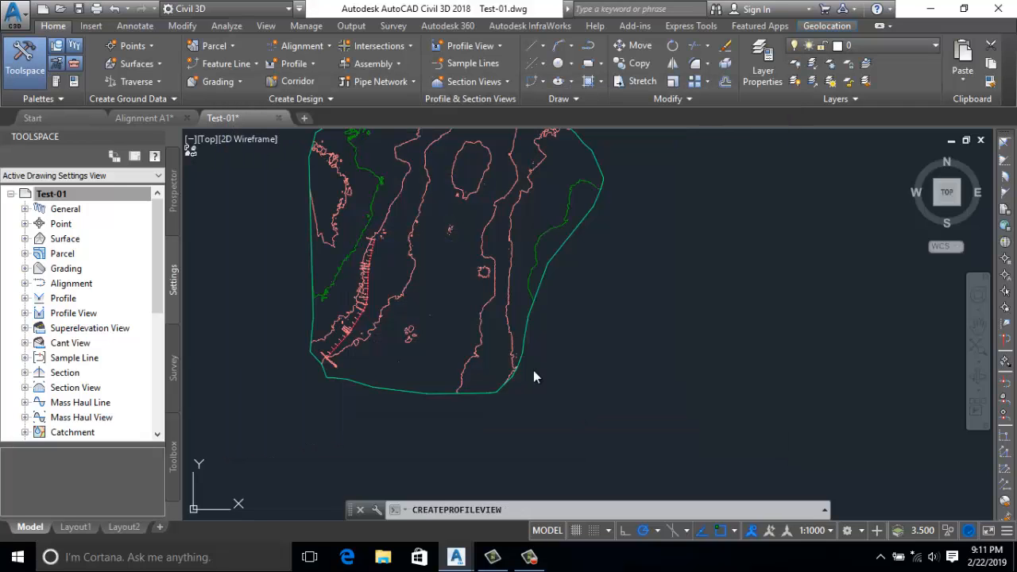
pyautogui.scroll(-6, 567, 336)
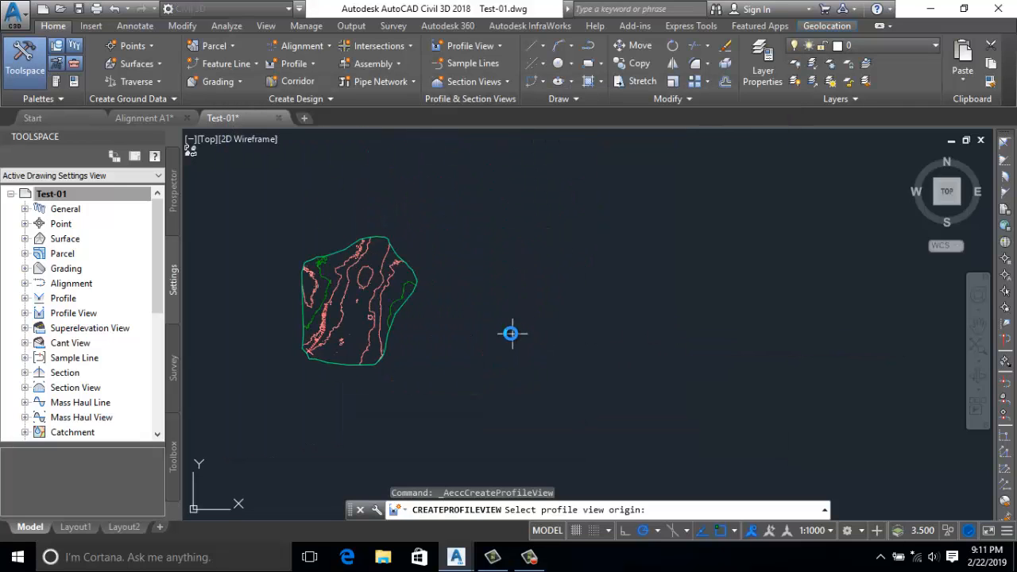
pyautogui.click(586, 257)
pyautogui.scroll(5, 597, 261)
pyautogui.scroll(4, 497, 334)
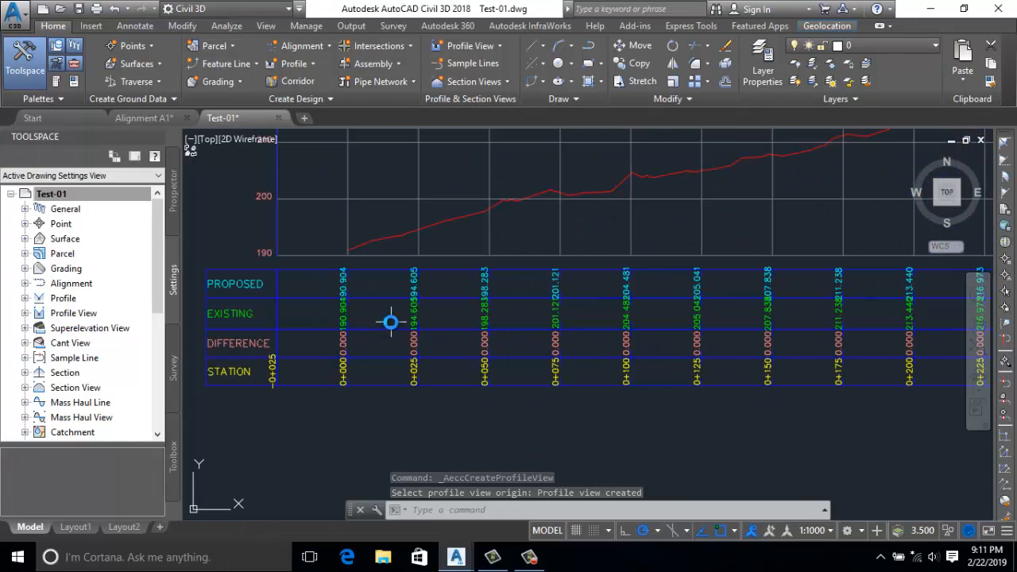
pyautogui.scroll(-5, 390, 322)
pyautogui.scroll(2, 505, 303)
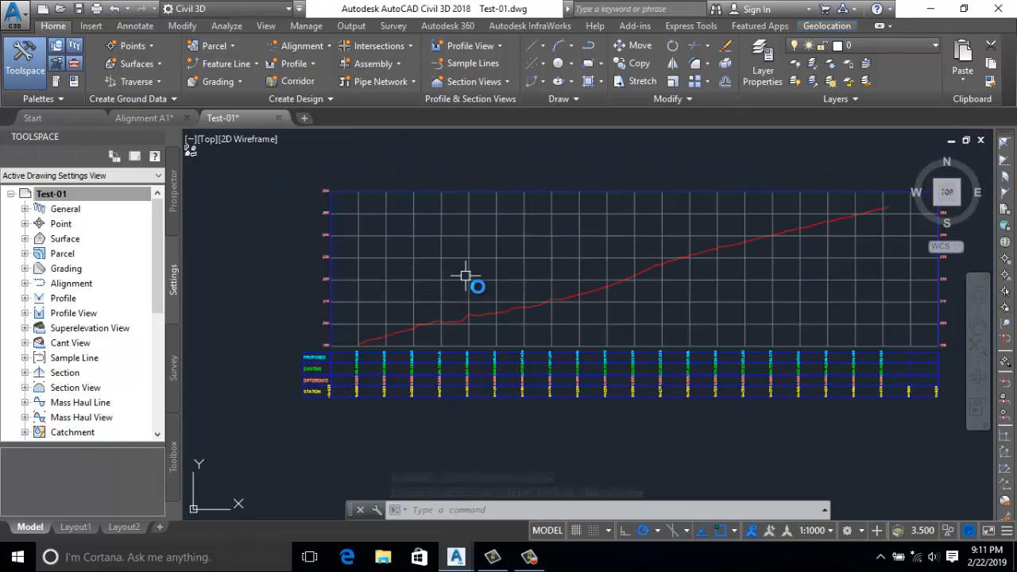
# Step: Start a layout profile in the new profile view, named PL-TOOLS, keeping the Design Profile style and Complete Label Set
pyautogui.click(309, 66)
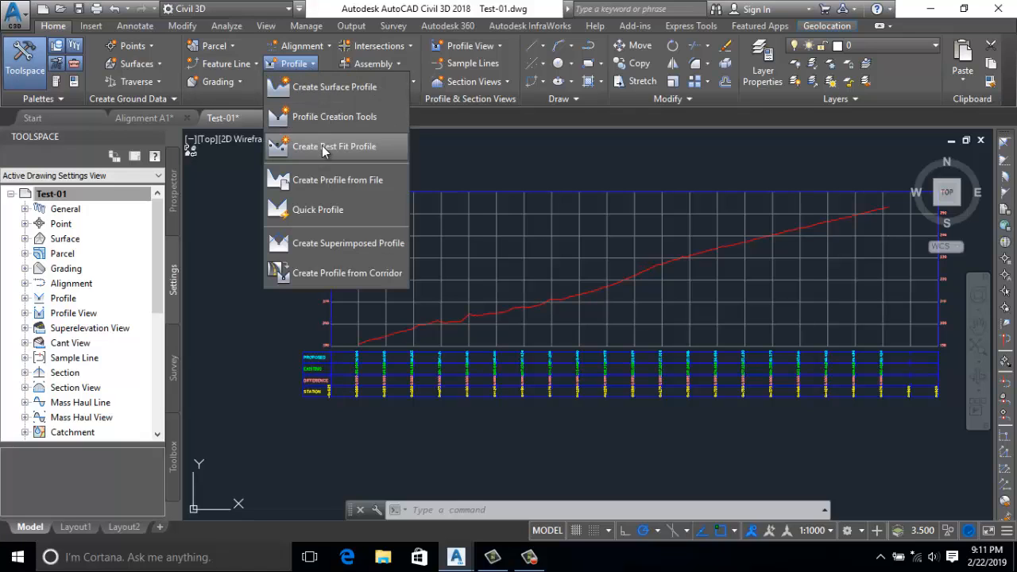
pyautogui.click(340, 118)
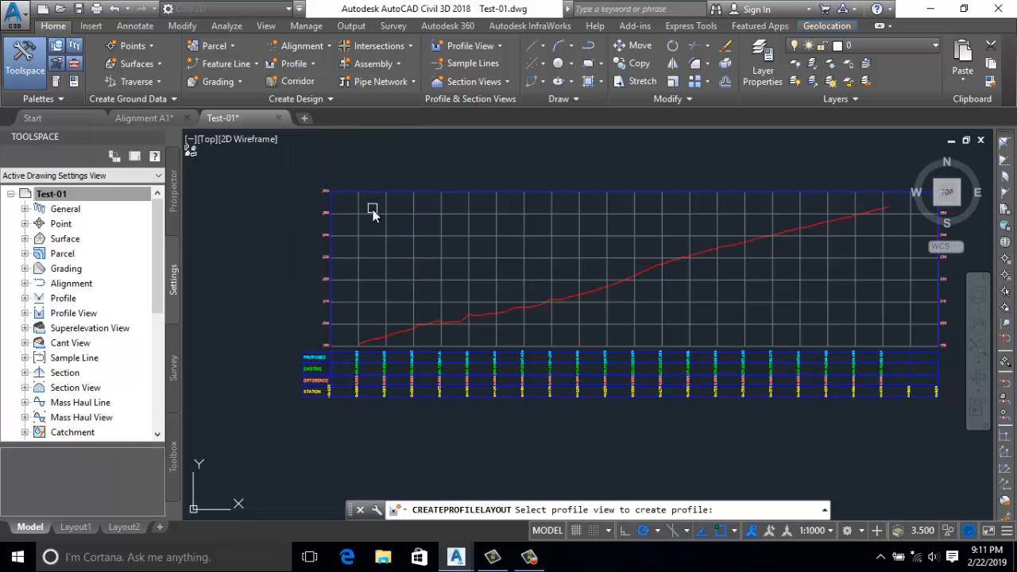
pyautogui.click(384, 225)
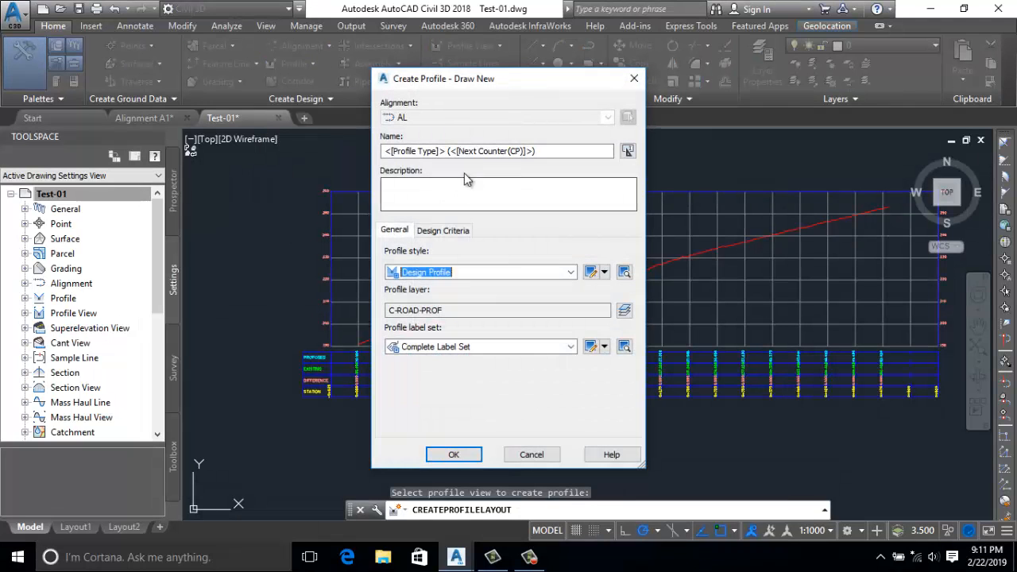
pyautogui.moveTo(543, 153); pyautogui.dragTo(384, 159)
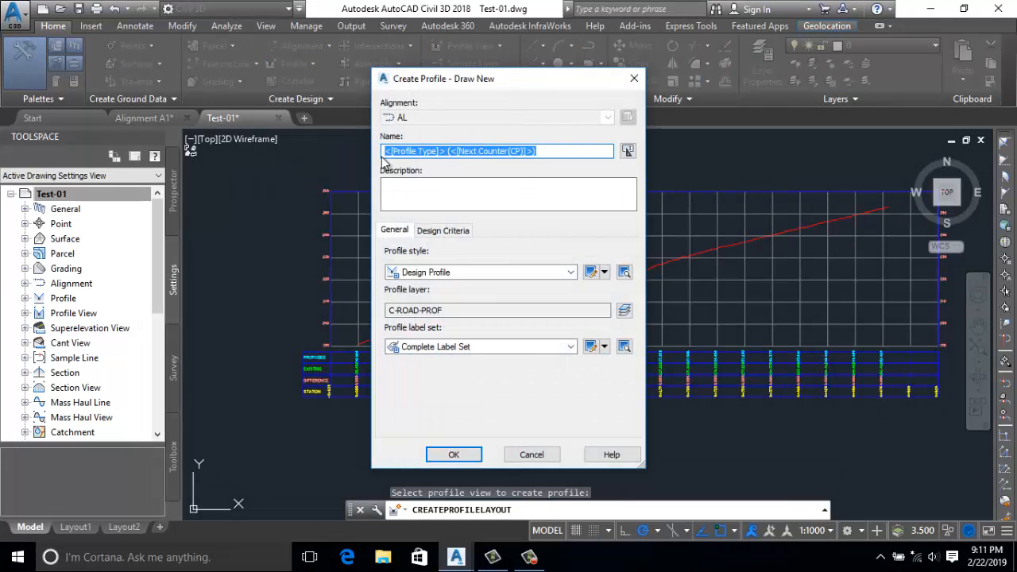
pyautogui.write('PL-TOOLS')
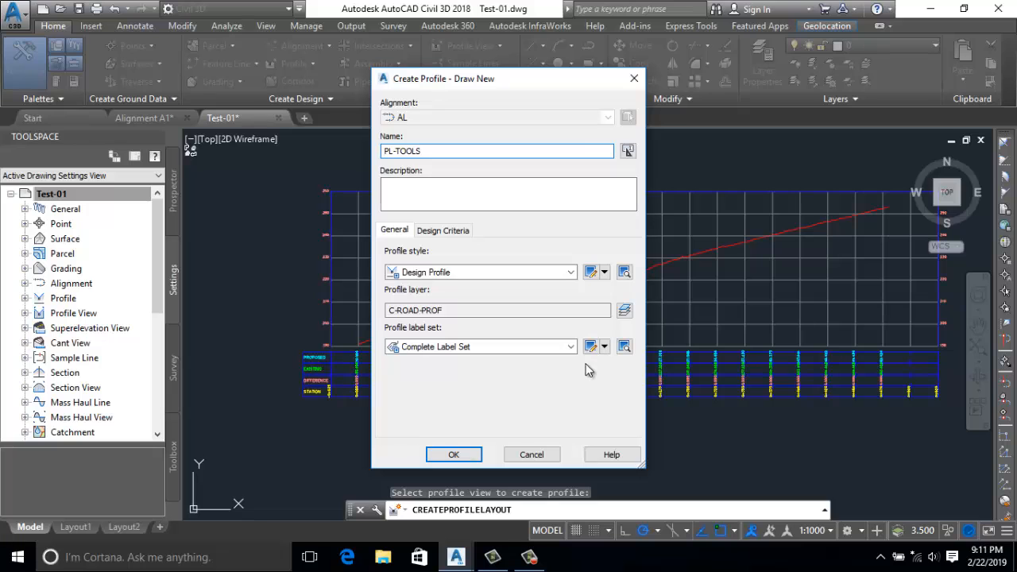
pyautogui.click(476, 459)
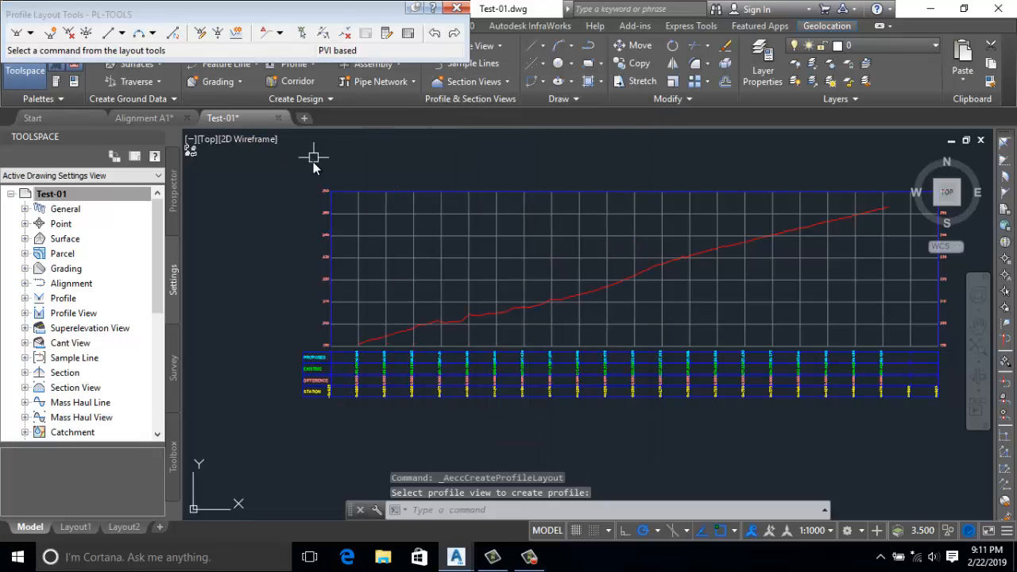
# Step: Start a polyline at the beginning of the existing ground profile, at station 0+000
pyautogui.write('p')
pyautogui.press('Return')
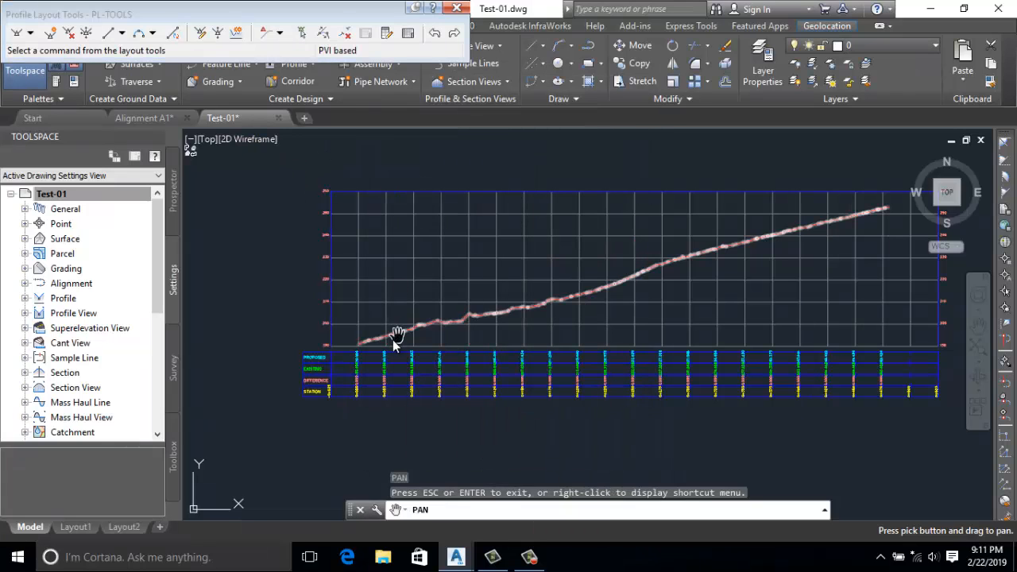
pyautogui.scroll(2, 358, 342)
pyautogui.press('Escape')
pyautogui.write('pl')
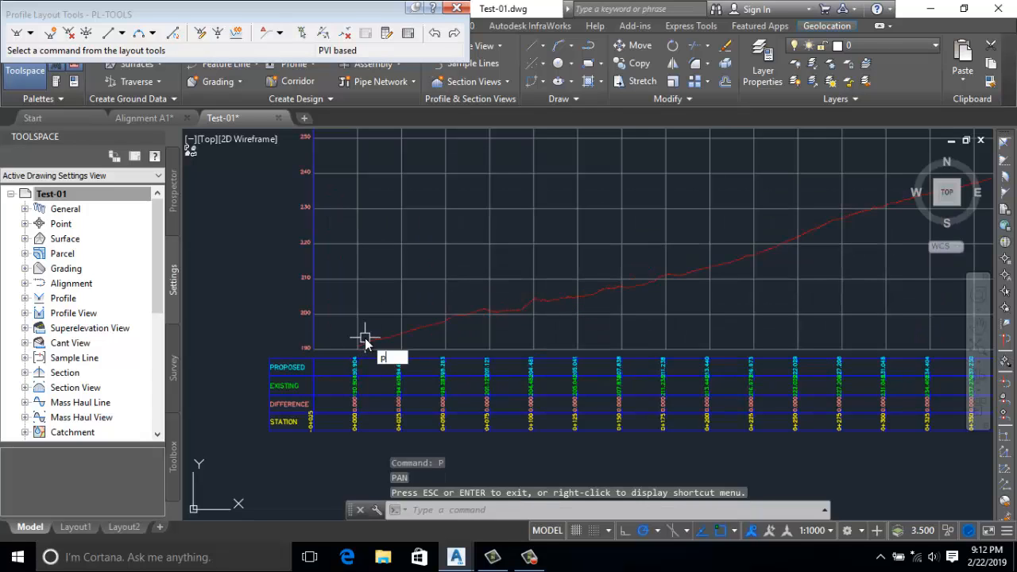
pyautogui.press('Return')
pyautogui.scroll(3, 335, 352)
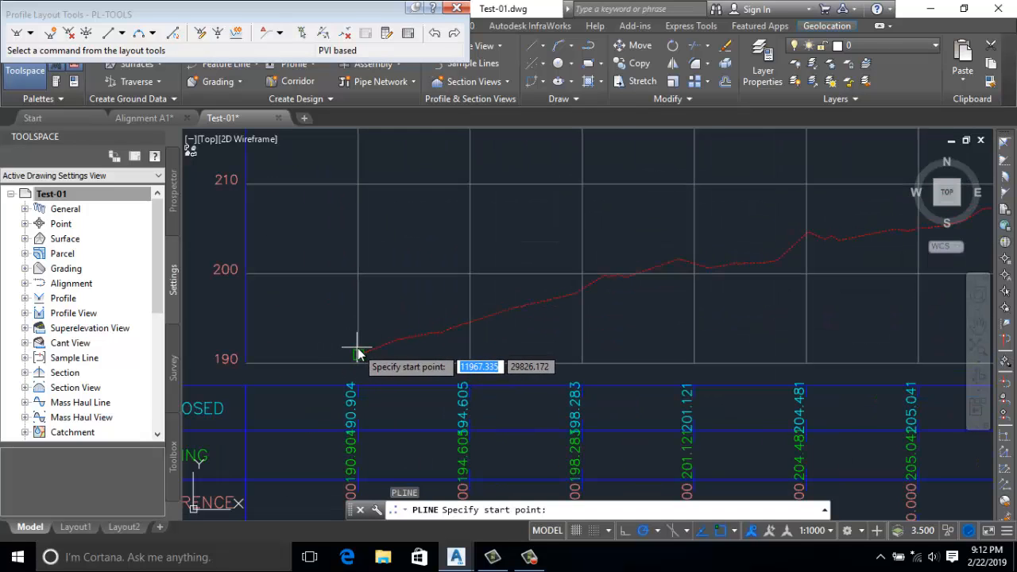
pyautogui.scroll(4, 355, 351)
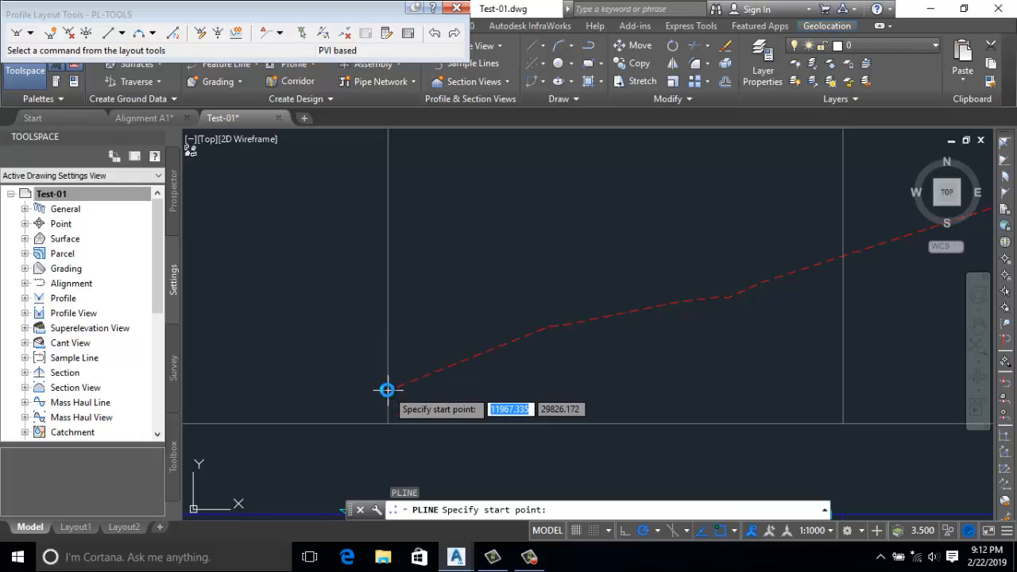
pyautogui.click(387, 389)
pyautogui.scroll(-5, 365, 362)
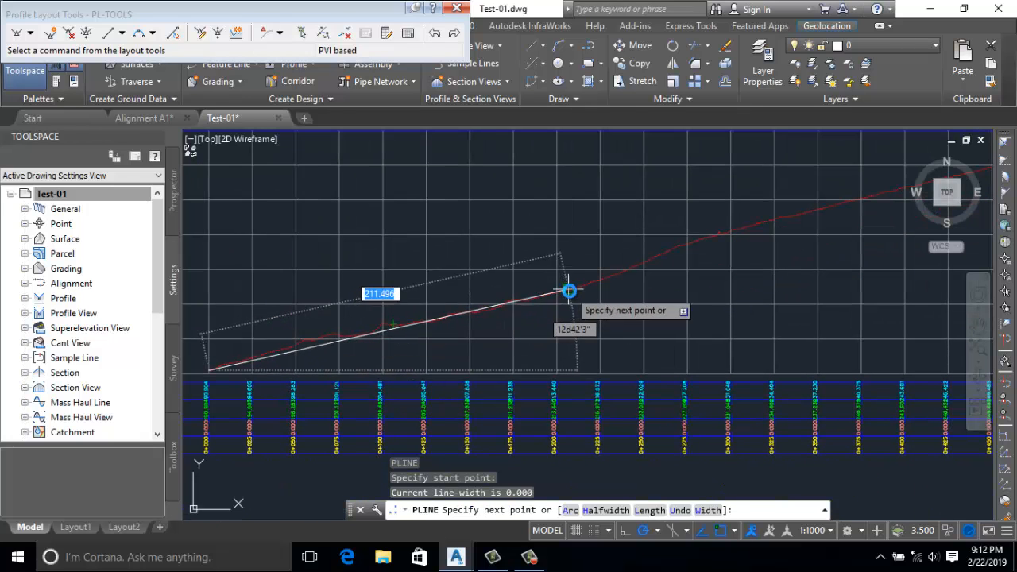
pyautogui.click(568, 291)
pyautogui.scroll(-3, 556, 286)
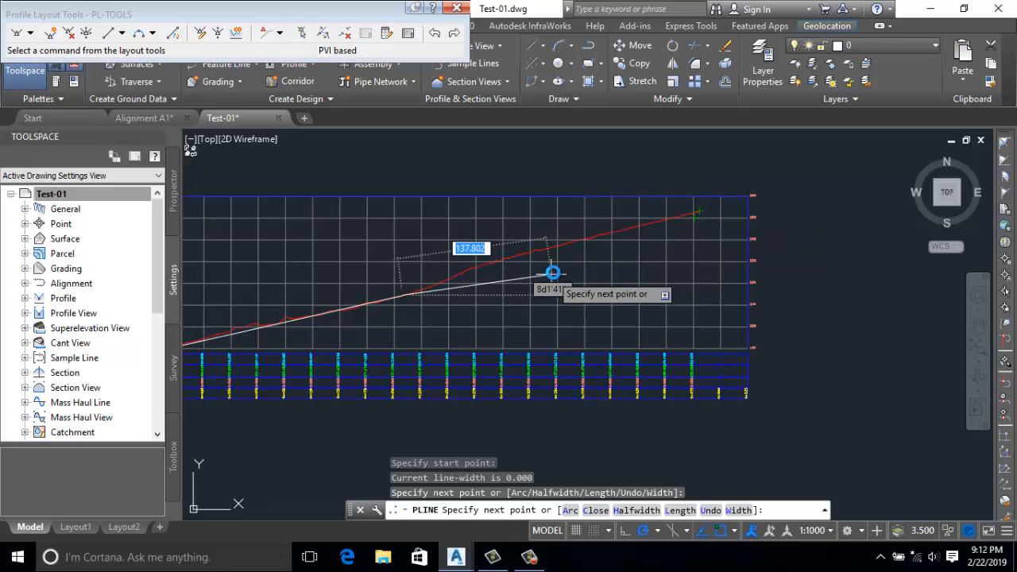
pyautogui.moveTo(469, 286); pyautogui.dragTo(566, 255, button='middle')
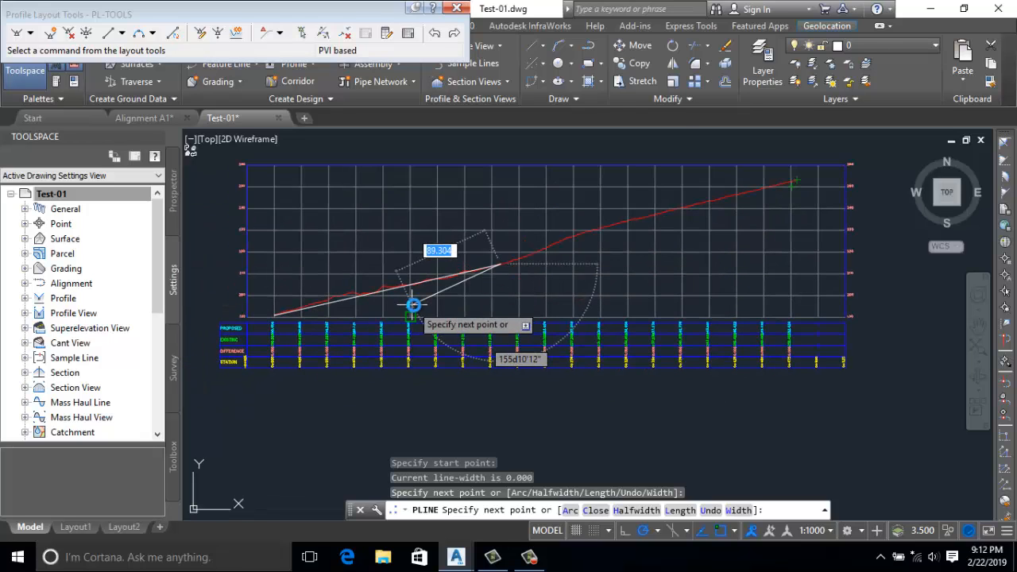
pyautogui.click(418, 303)
pyautogui.scroll(6, 361, 286)
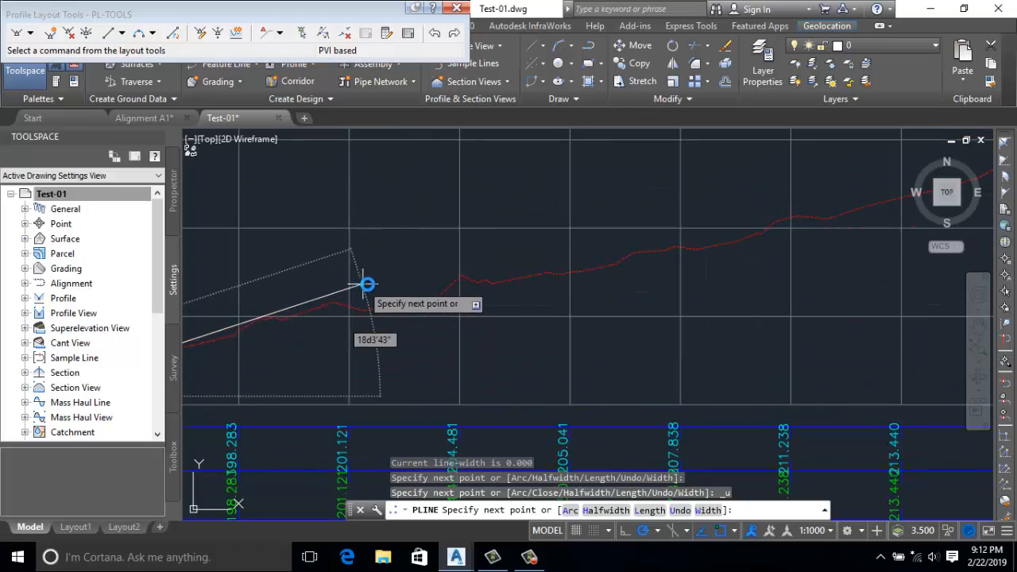
pyautogui.hotkey('ctrl', 'z')
# Step: Draw the polyline along the ground profile with vertices near stations 0+085 and 0+183, ending at the profile's end at 0+480
pyautogui.click(394, 290)
pyautogui.scroll(-2, 529, 297)
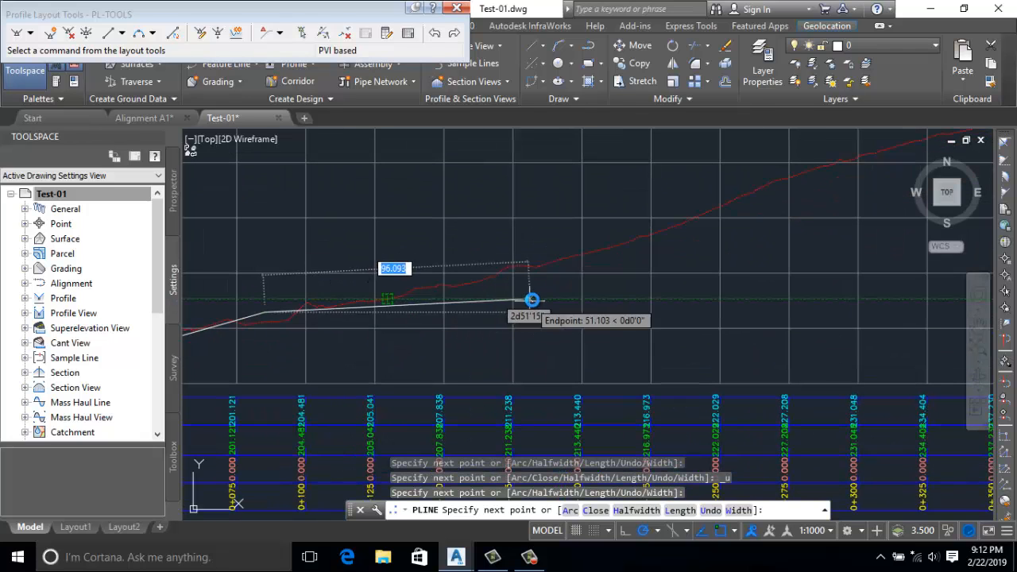
pyautogui.scroll(-2, 536, 284)
pyautogui.scroll(-1, 408, 294)
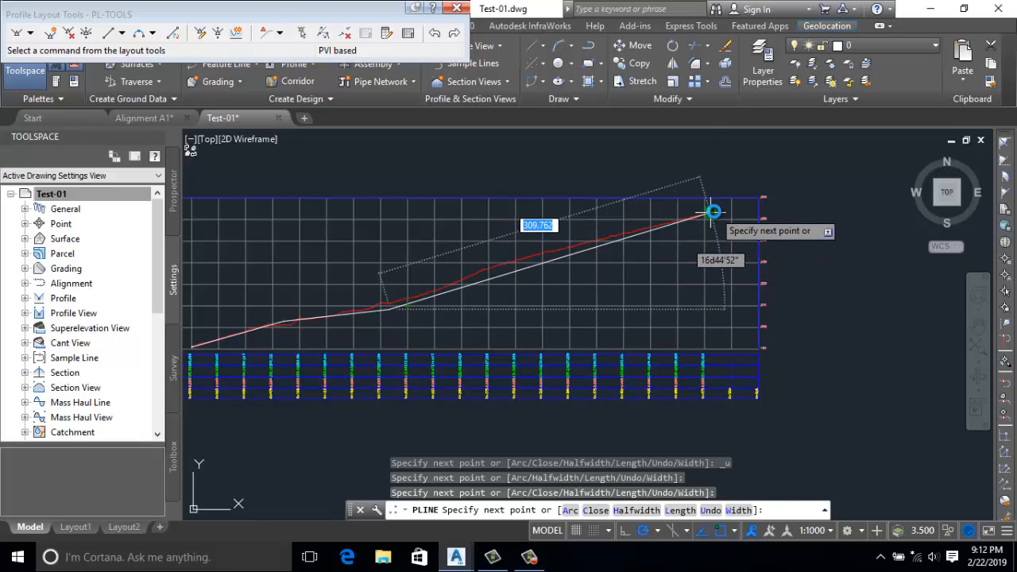
pyautogui.press('Escape')
# Step: Draw the PL-TOOLS design profile with Draw Tangents, tracing the guide polyline's vertices from station 0+000 to its end at 0+480
pyautogui.scroll(-3, 579, 273)
pyautogui.scroll(5, 567, 254)
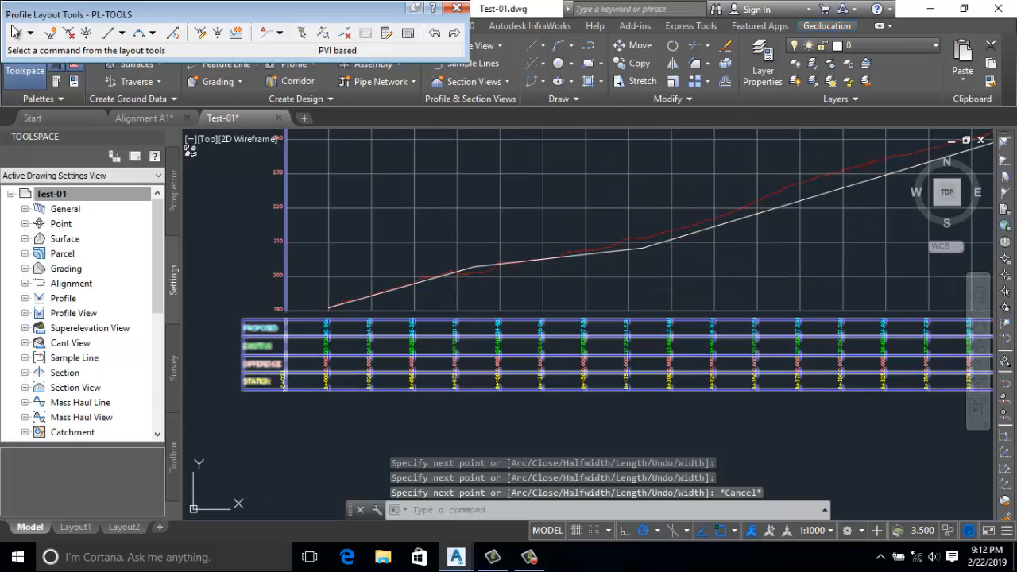
pyautogui.click(30, 33)
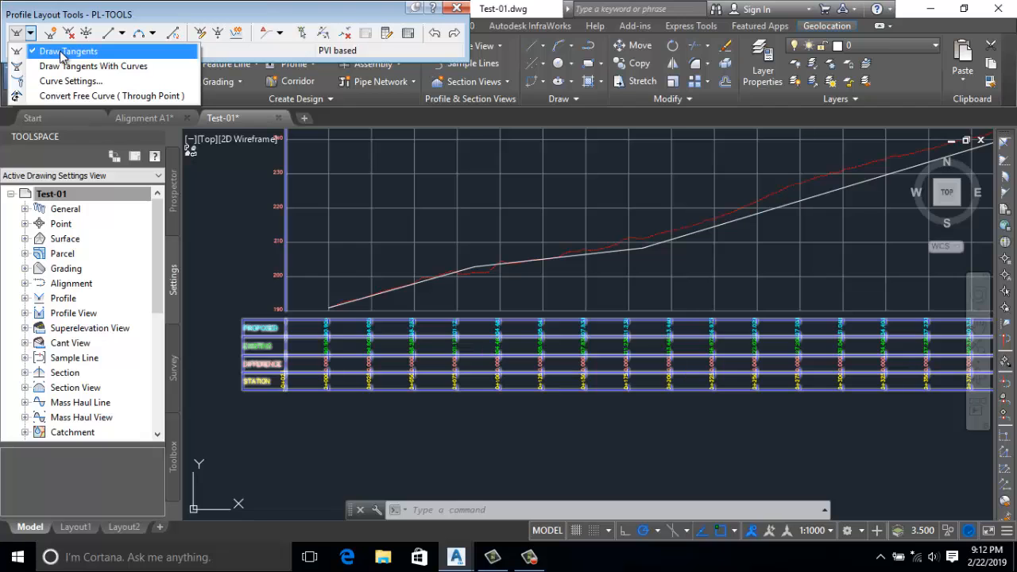
pyautogui.click(61, 51)
pyautogui.scroll(5, 342, 322)
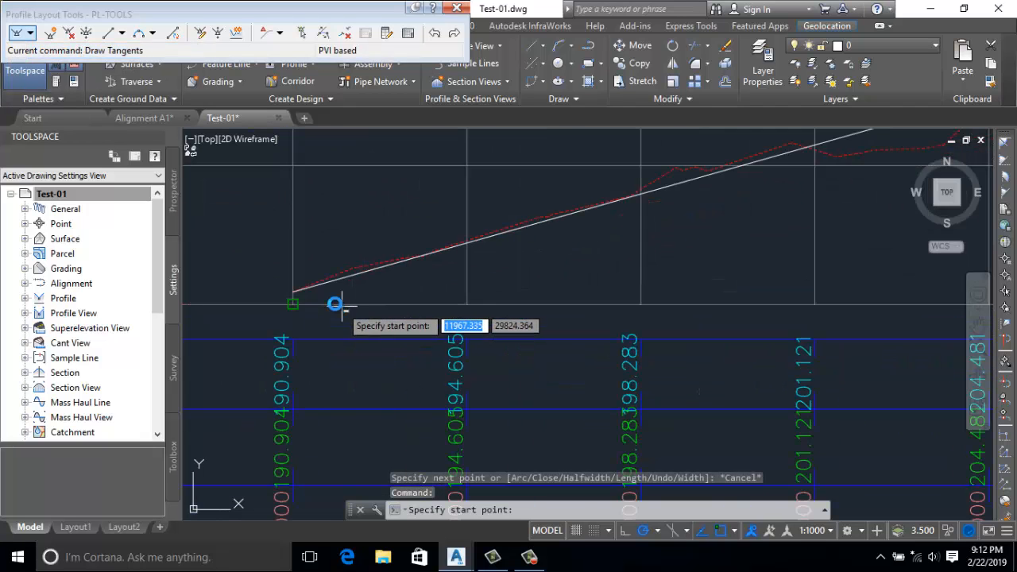
pyautogui.click(294, 290)
pyautogui.scroll(-2, 517, 324)
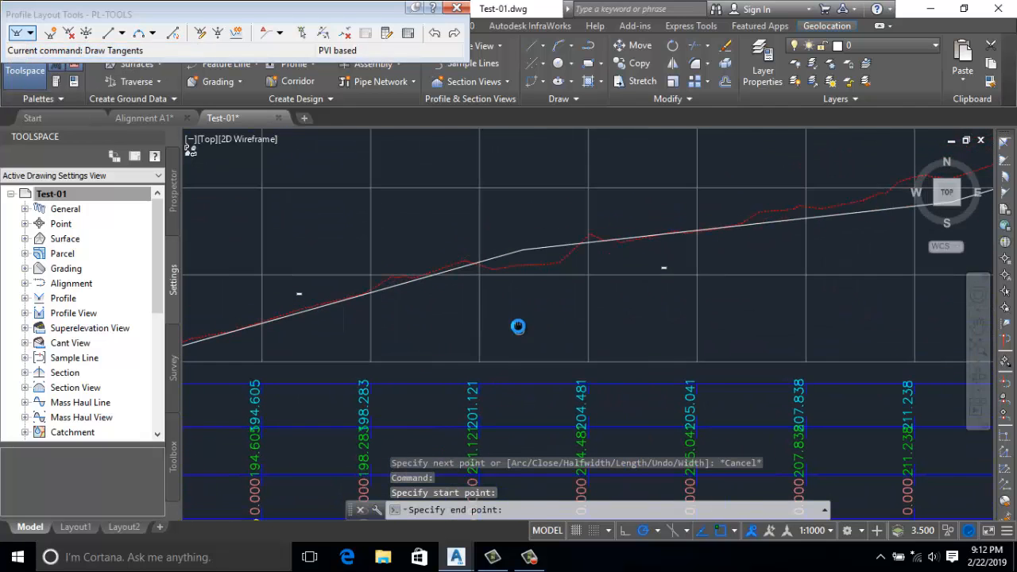
pyautogui.click(523, 248)
pyautogui.scroll(-2, 556, 324)
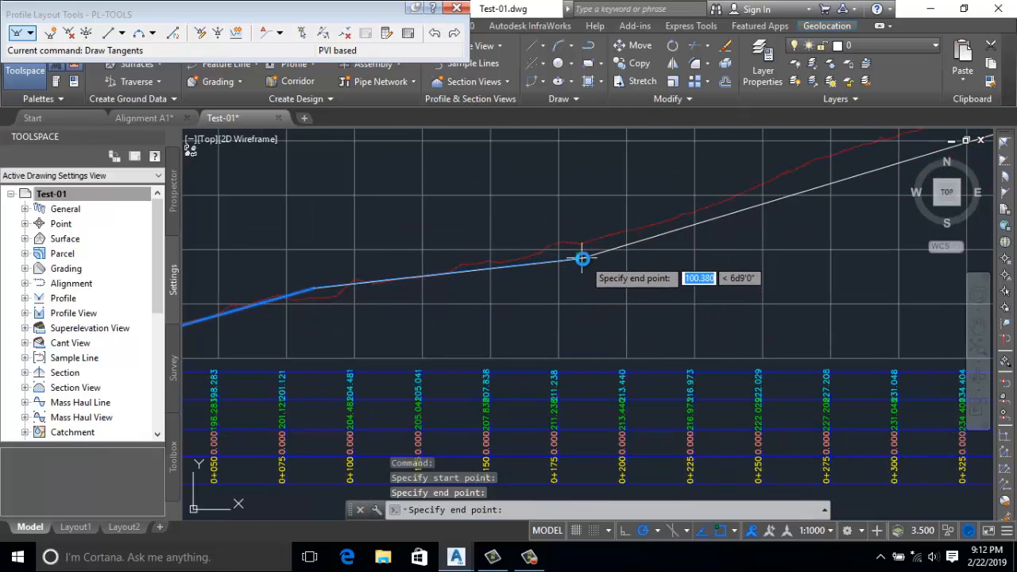
pyautogui.scroll(-2, 452, 365)
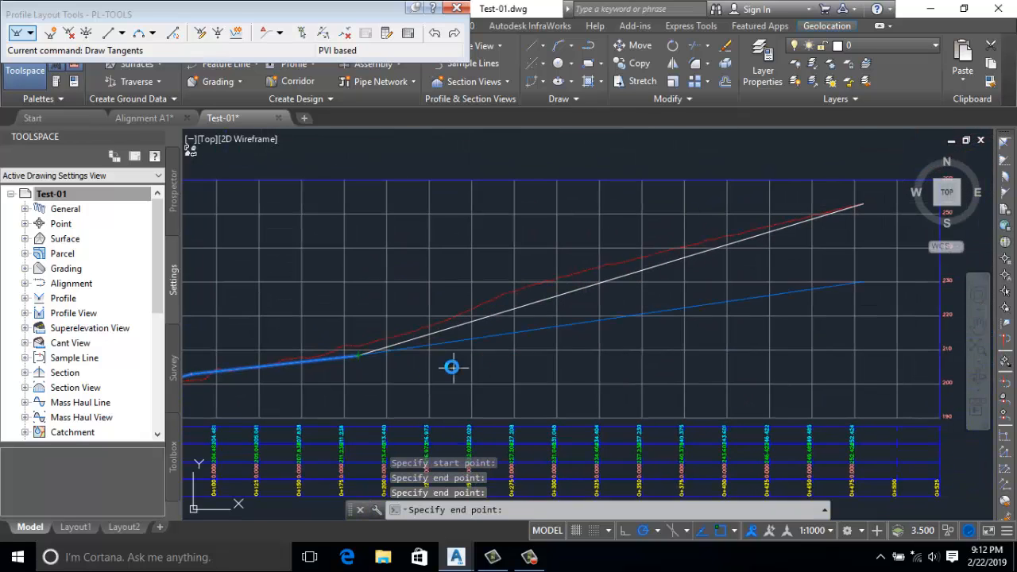
pyautogui.click(864, 205)
pyautogui.press('Return')
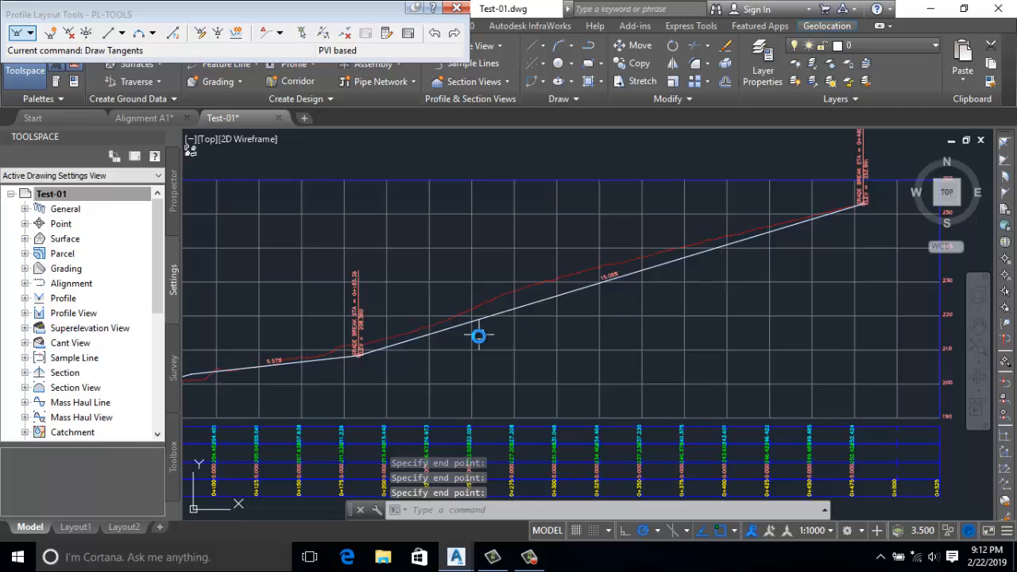
# Step: Examine the grade labels along the design profile, select the profile and view it as a whole
pyautogui.moveTo(479, 335); pyautogui.dragTo(431, 367, button='middle')
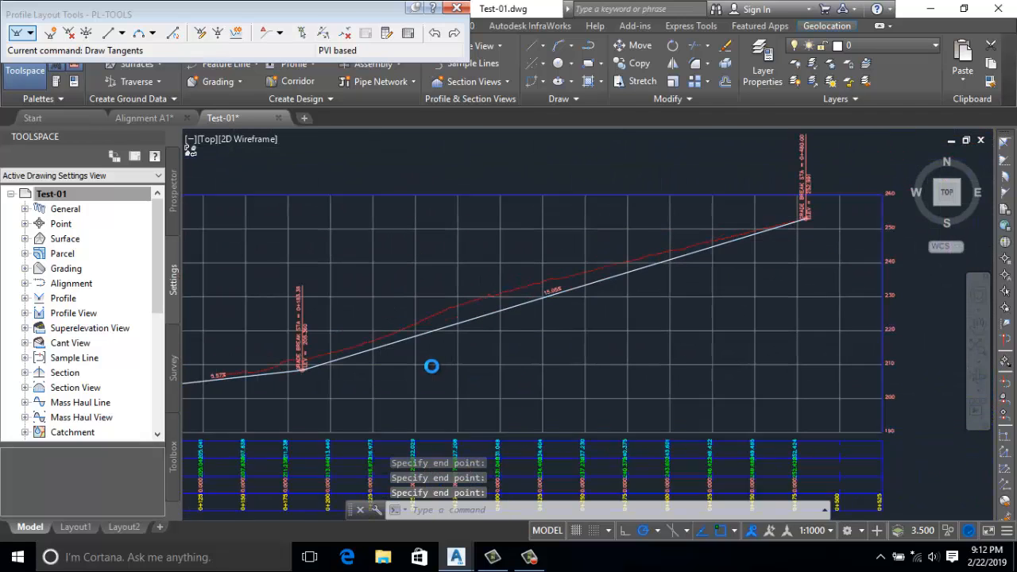
pyautogui.scroll(4, 517, 306)
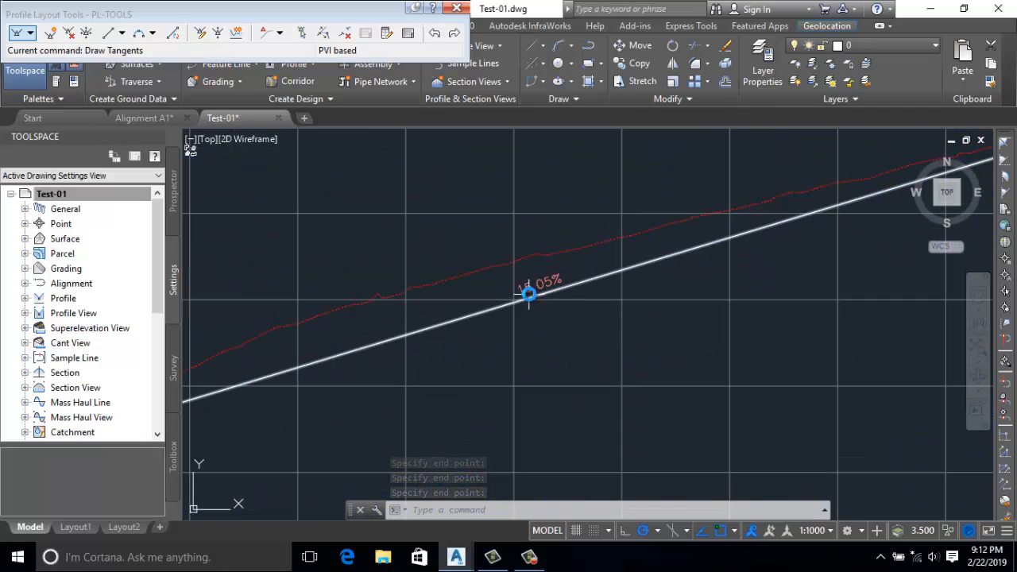
pyautogui.scroll(-2, 497, 301)
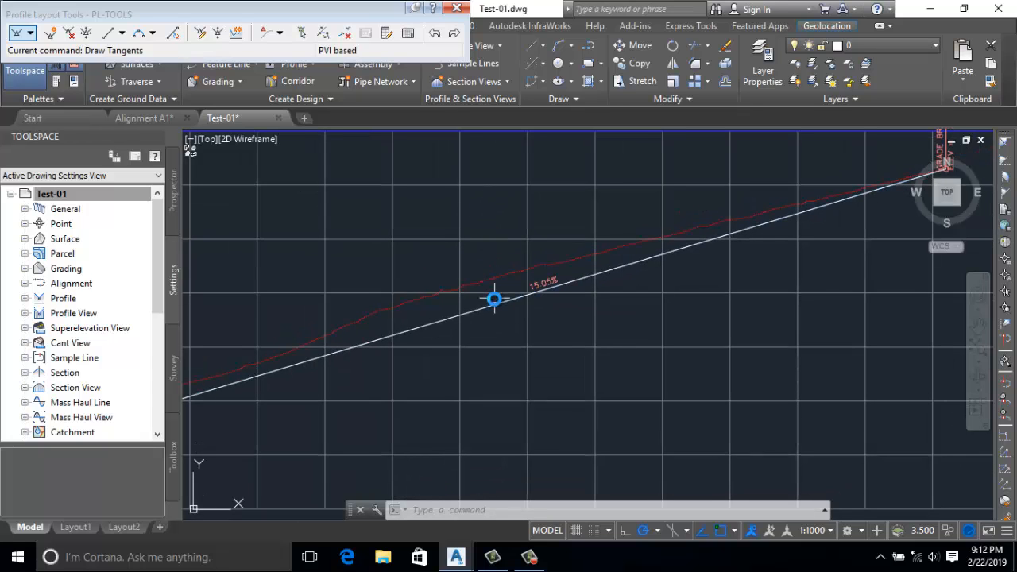
pyautogui.click(538, 286)
pyautogui.scroll(-6, 538, 286)
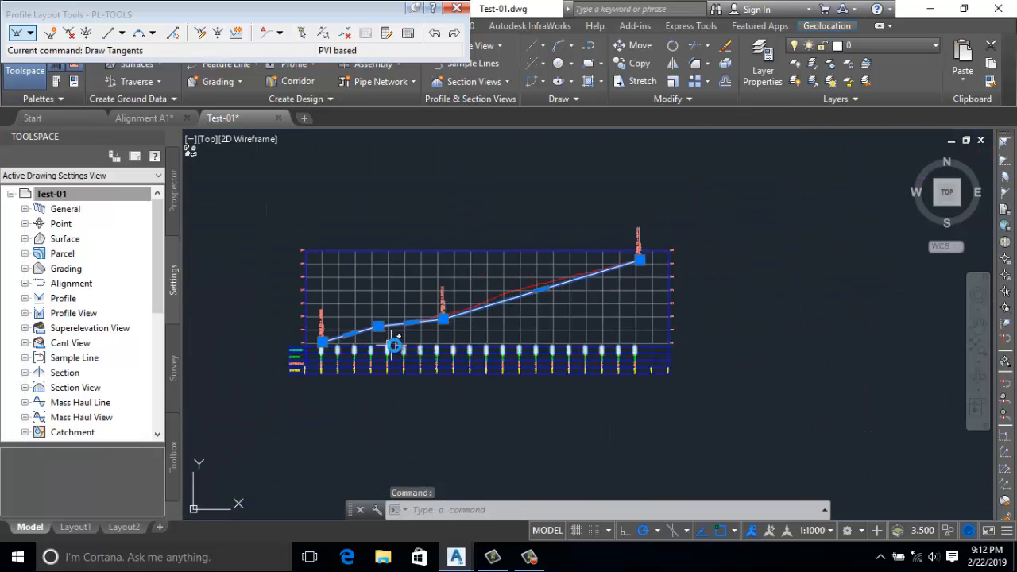
# Step: Erase the selected guide polyline that lies along the design profile
pyautogui.scroll(4, 397, 343)
pyautogui.write('E')
pyautogui.press('Return')
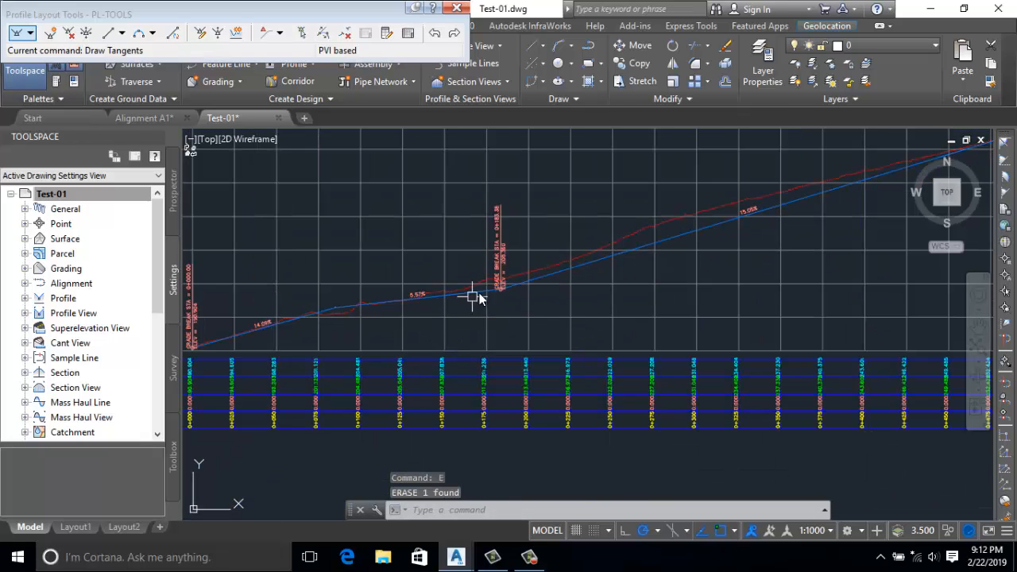
# Step: Open the PL-TOOLS profile's entity grid and set the outgoing grade of the PVI at station 0+183.38 to 12%
pyautogui.click(542, 277)
pyautogui.click(409, 36)
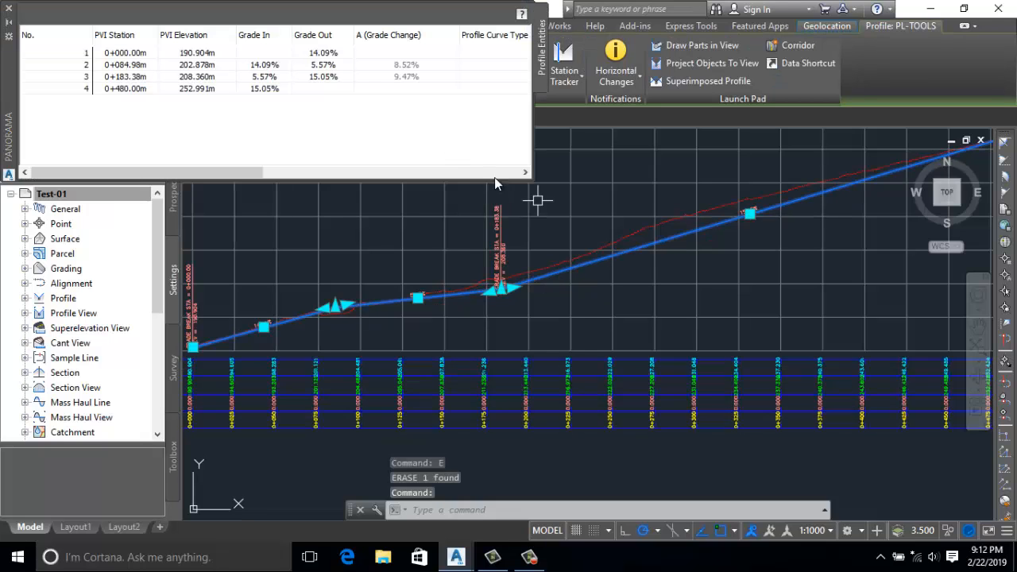
pyautogui.click(324, 80)
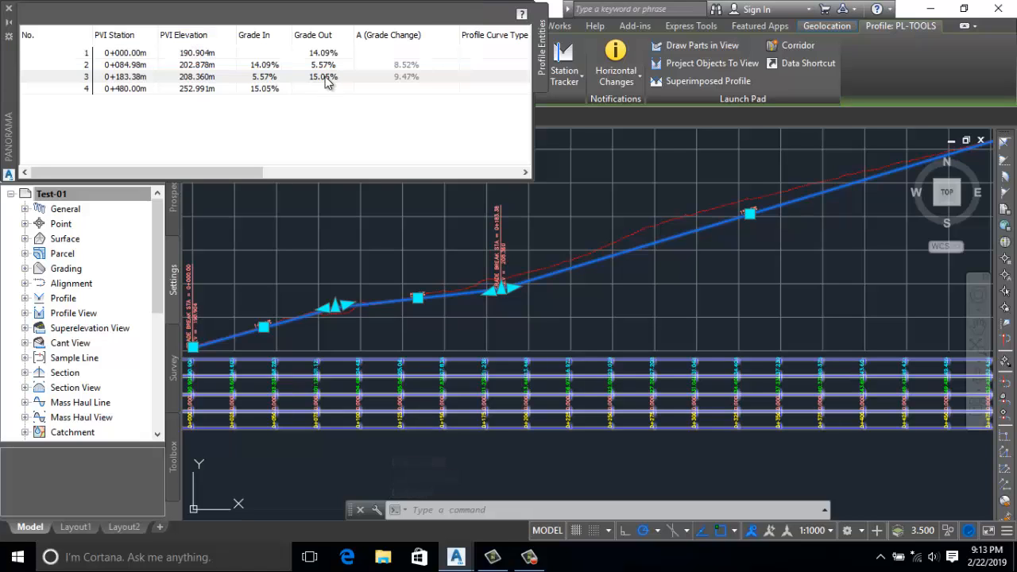
pyautogui.click(325, 76)
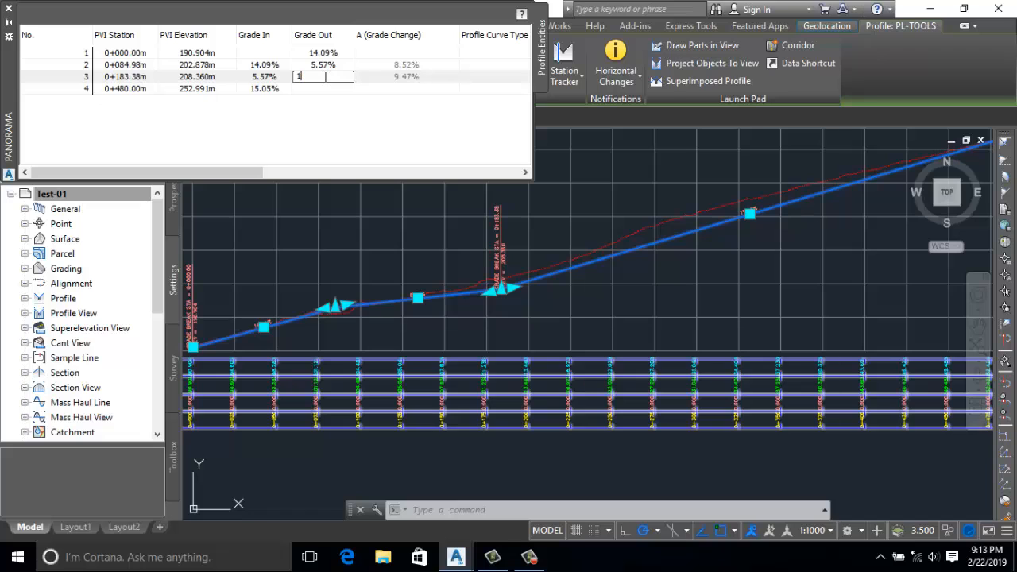
pyautogui.write('12')
pyautogui.press('Return')
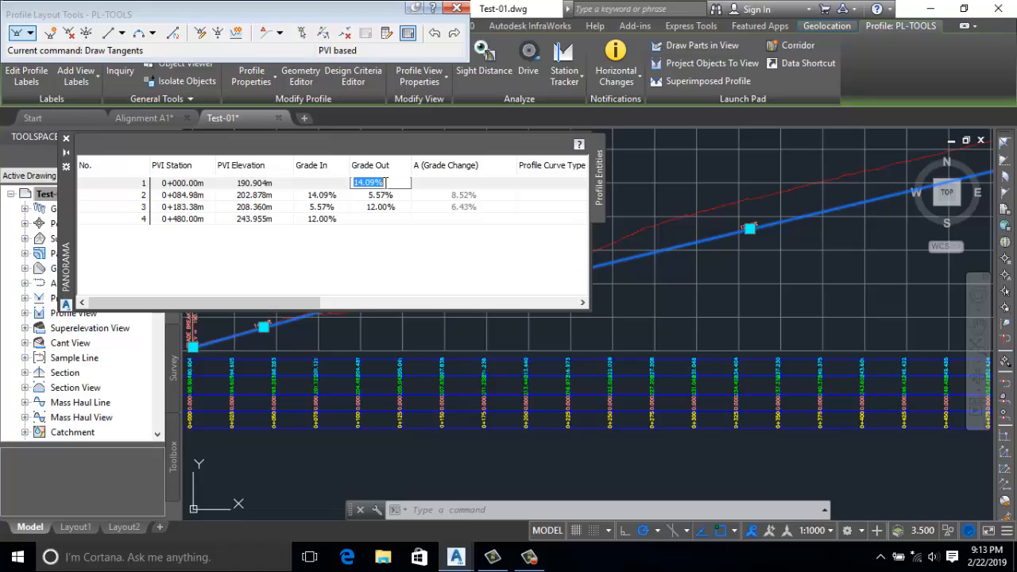
# Step: Set the outgoing grade of the first PVI, at station 0+000, to 12% and close the entity grid
pyautogui.write('2')
pyautogui.press('Return')
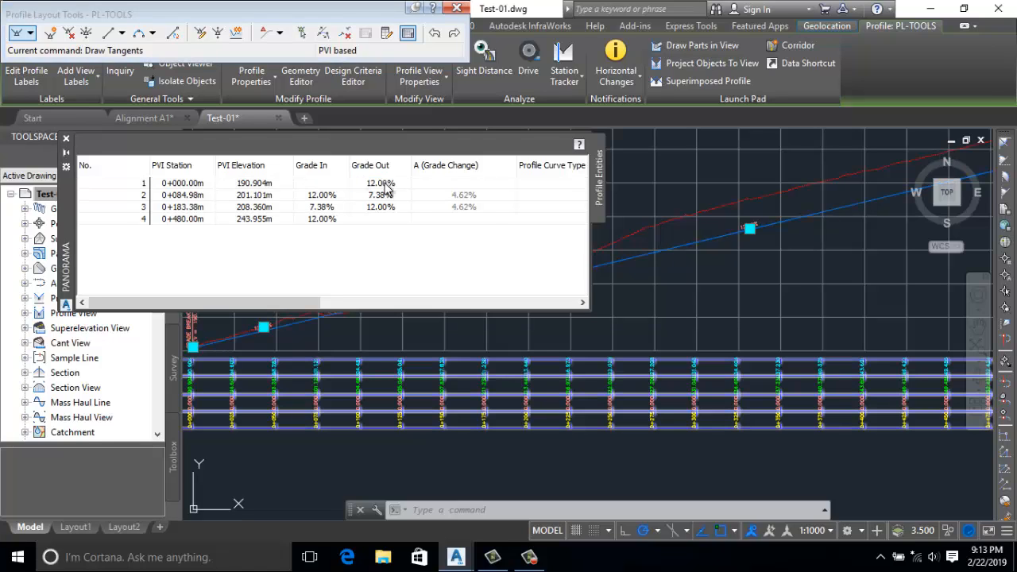
pyautogui.click(66, 139)
# Step: Examine the revised design profile and its grade labels against the existing ground line, and deselect the profile
pyautogui.scroll(-3, 483, 322)
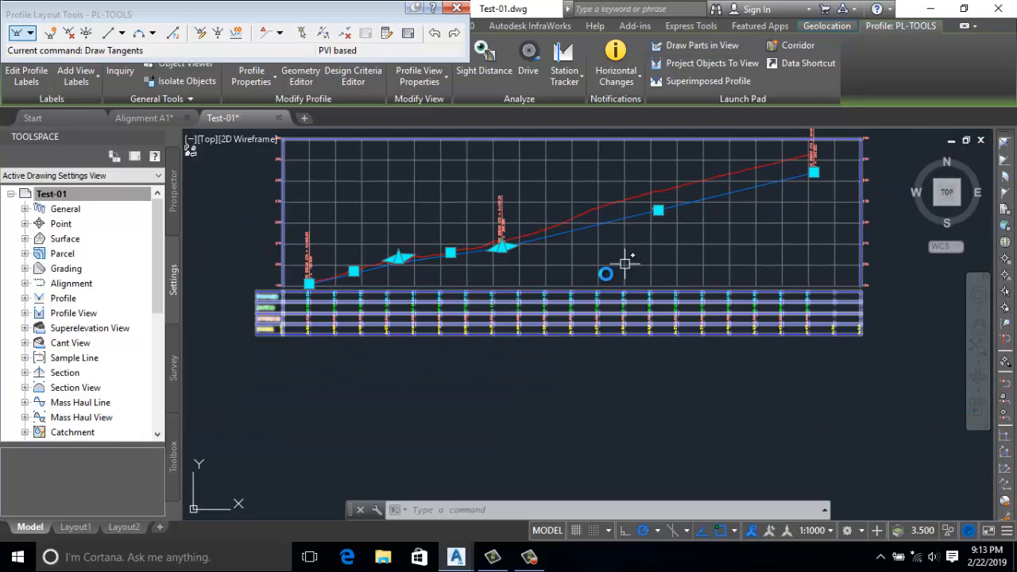
pyautogui.scroll(7, 405, 263)
pyautogui.scroll(-4, 413, 250)
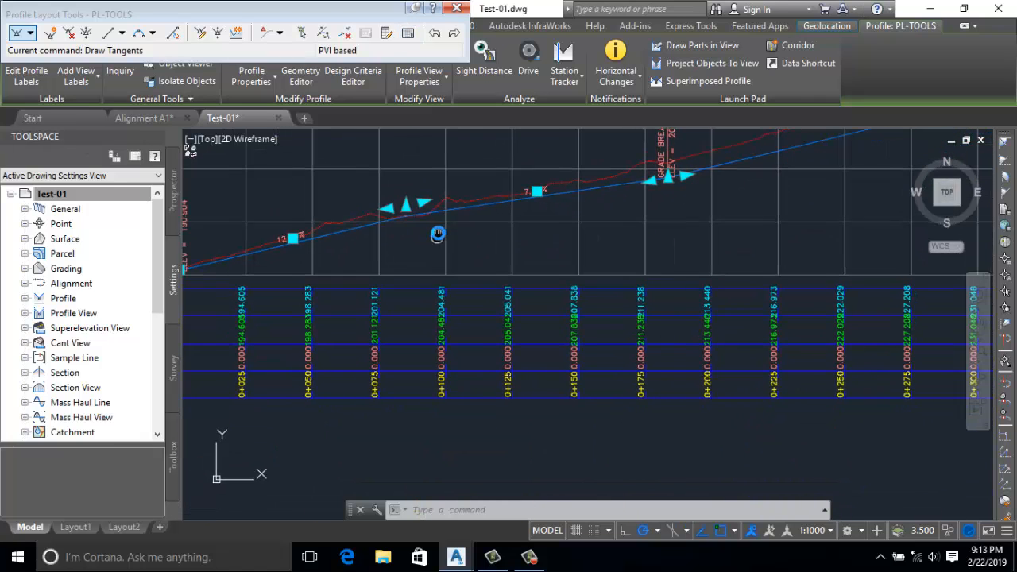
pyautogui.scroll(-1, 413, 235)
pyautogui.scroll(-2, 465, 230)
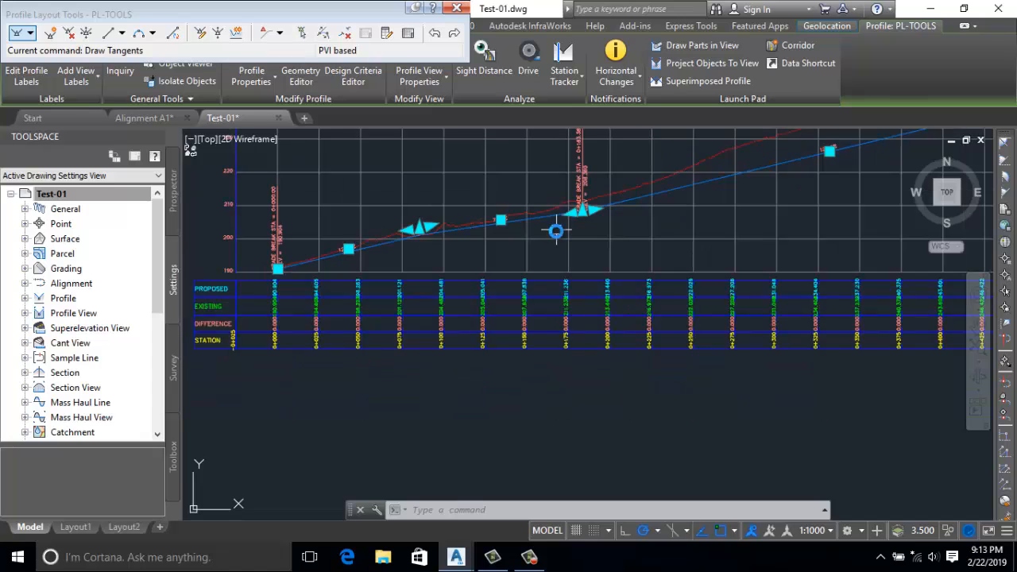
pyautogui.scroll(-3, 540, 247)
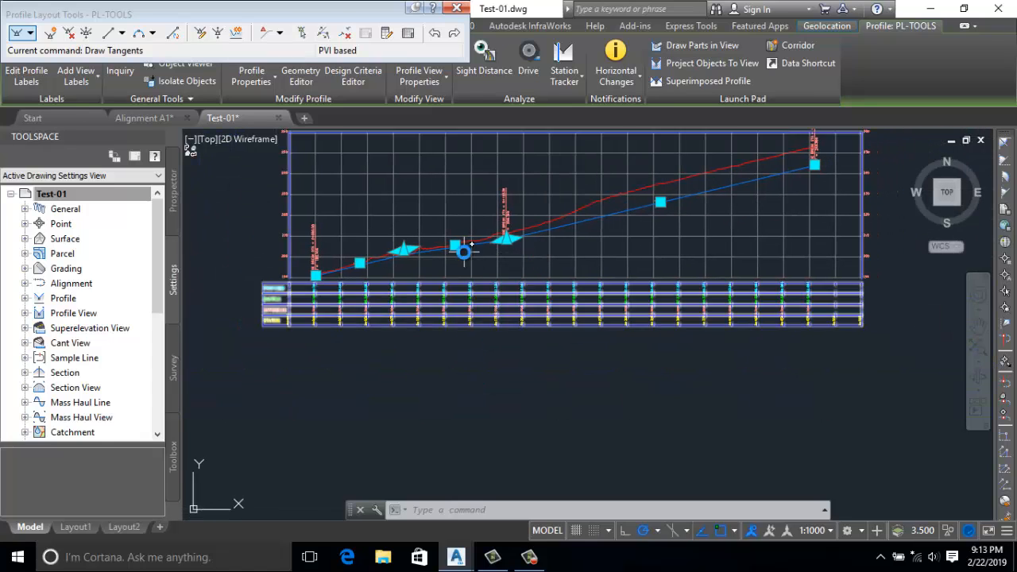
pyautogui.scroll(3, 460, 244)
pyautogui.press('Escape')
pyautogui.scroll(2, 457, 260)
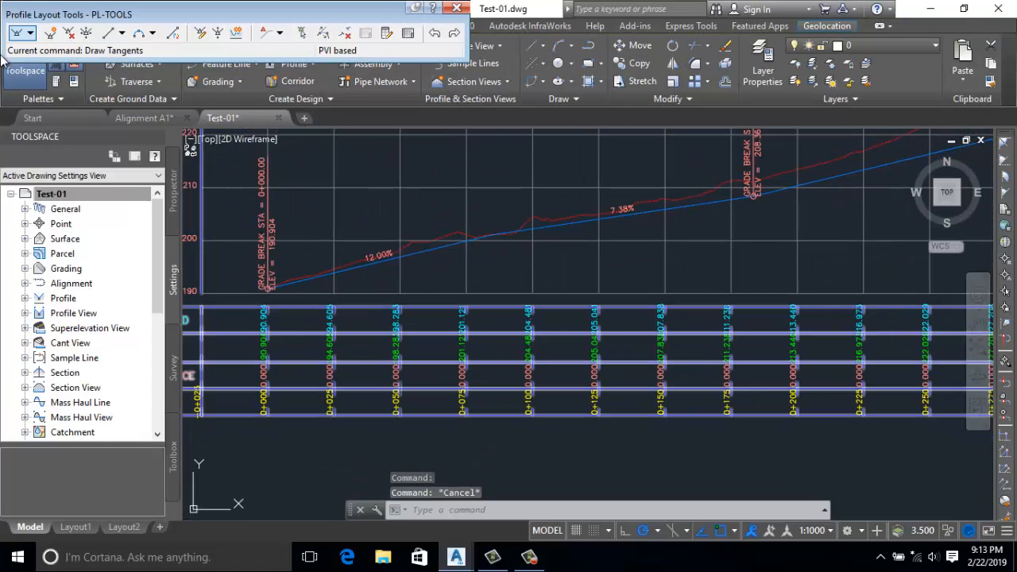
# Step: Add a 40 m free vertical parabola curve between the first two tangents, at the PVI near station 0+085
pyautogui.click(153, 36)
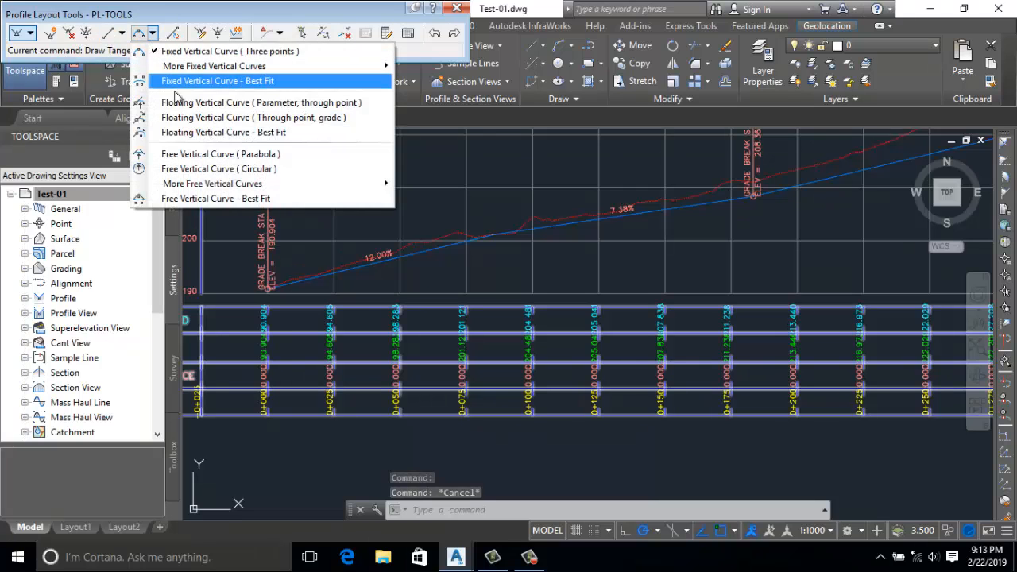
pyautogui.click(182, 155)
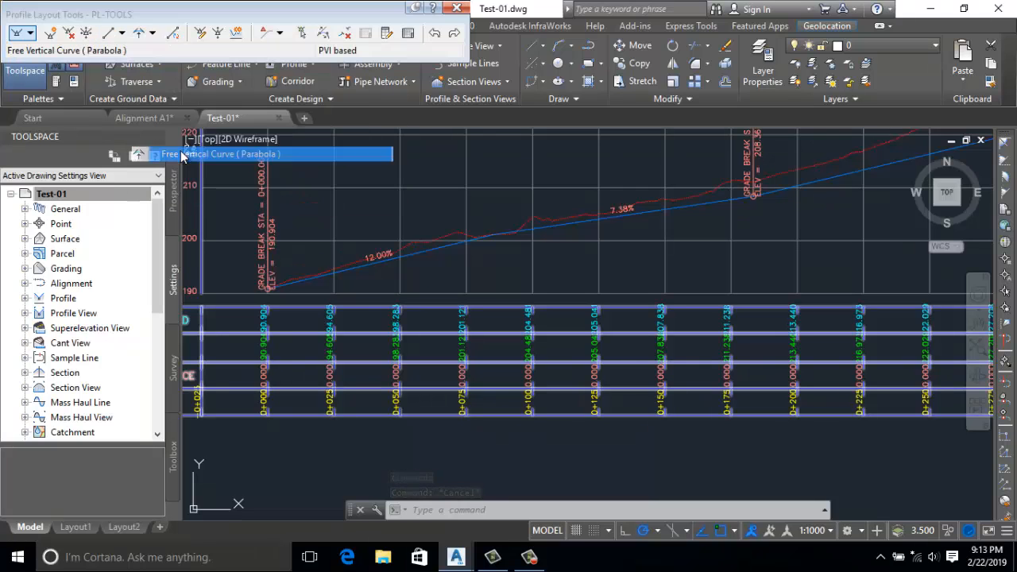
pyautogui.scroll(3, 427, 252)
pyautogui.click(393, 231)
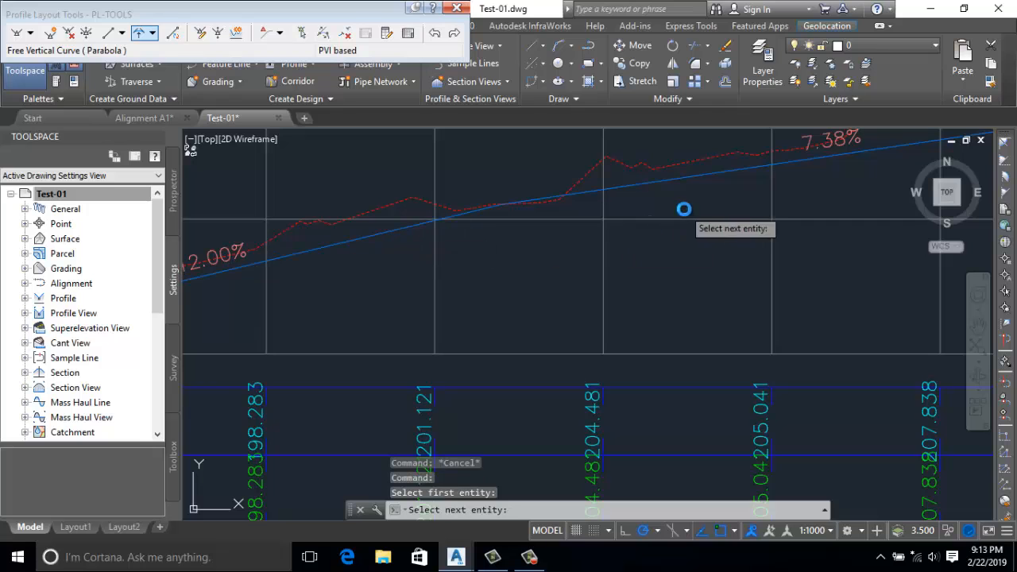
pyautogui.click(644, 185)
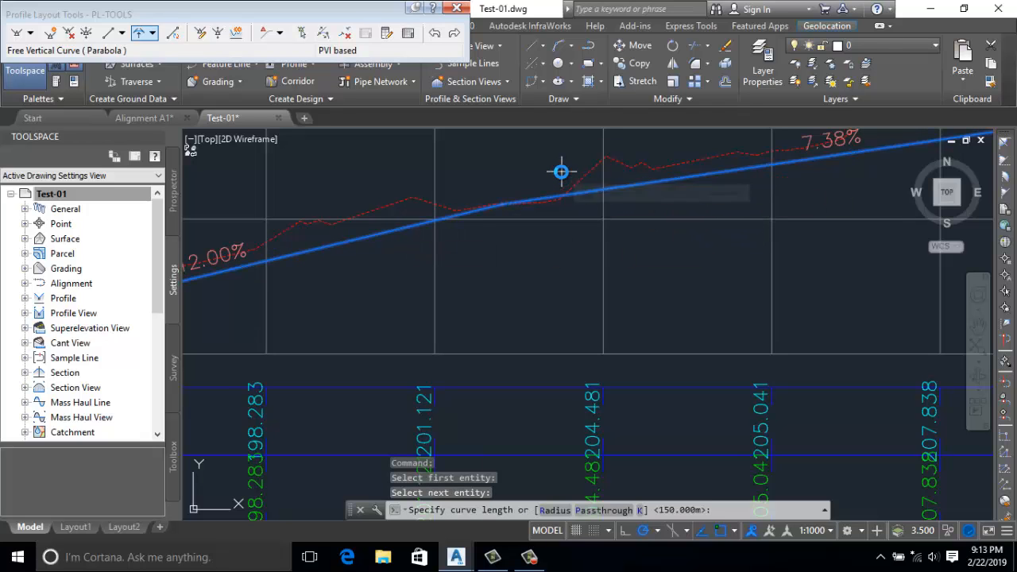
pyautogui.write('40')
pyautogui.press('Return')
# Step: Add a 40 m free vertical parabola curve between the second and third tangents, at station 0+183.38, and end the command
pyautogui.scroll(-4, 840, 268)
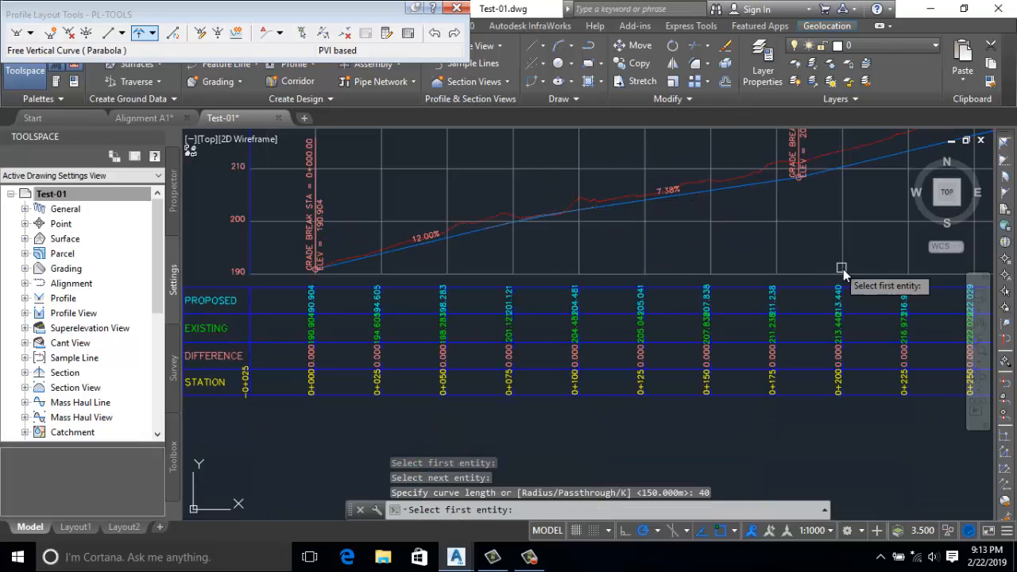
pyautogui.click(547, 268)
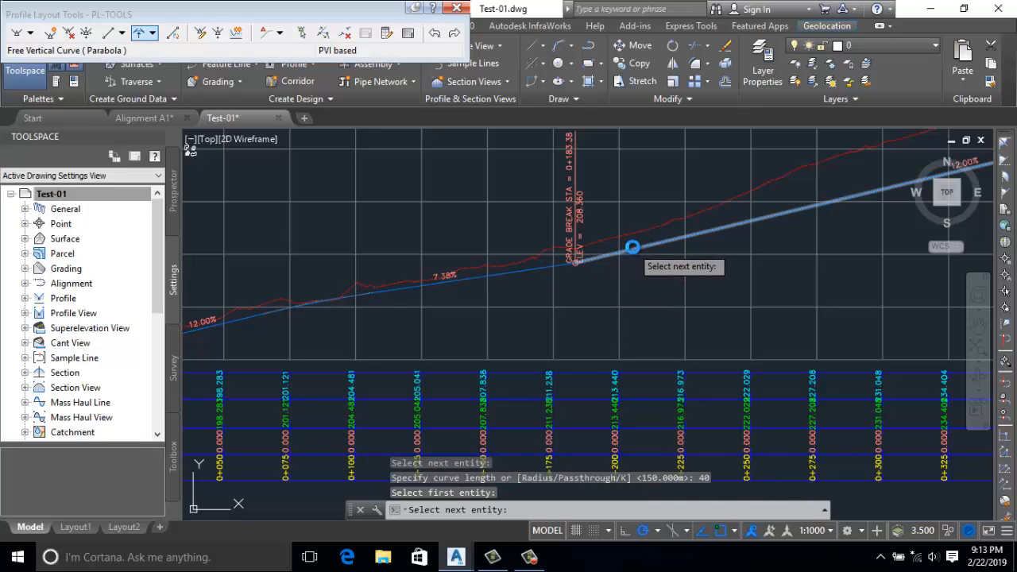
pyautogui.click(638, 233)
pyautogui.write('40')
pyautogui.press('Return')
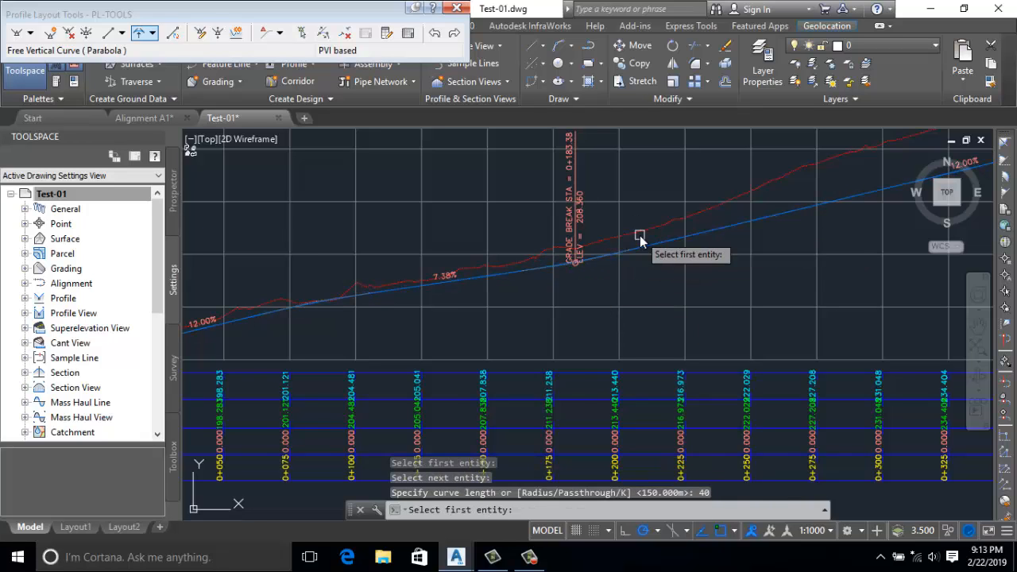
pyautogui.press('Escape')
# Step: Open the properties of the PL-AL profile view
pyautogui.scroll(-5, 611, 256)
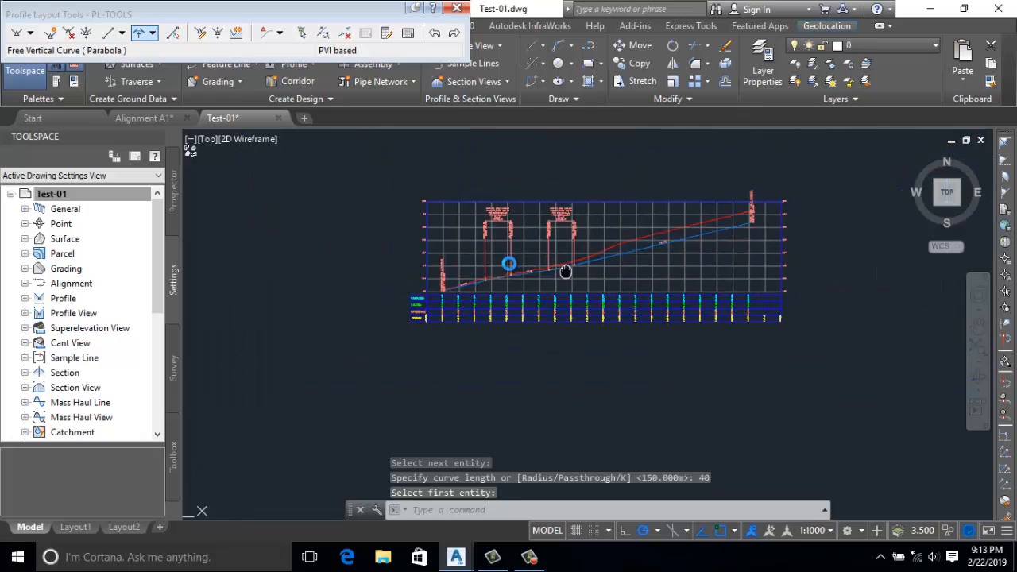
pyautogui.scroll(3, 488, 257)
pyautogui.scroll(2, 495, 281)
pyautogui.scroll(-5, 504, 235)
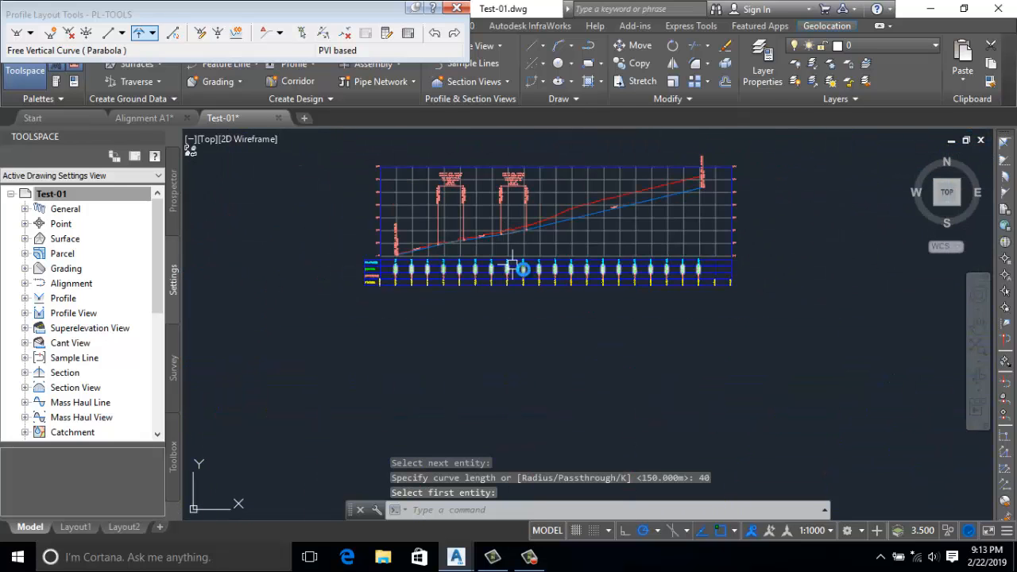
pyautogui.moveTo(558, 271); pyautogui.dragTo(610, 271, button='middle')
pyautogui.scroll(4, 452, 261)
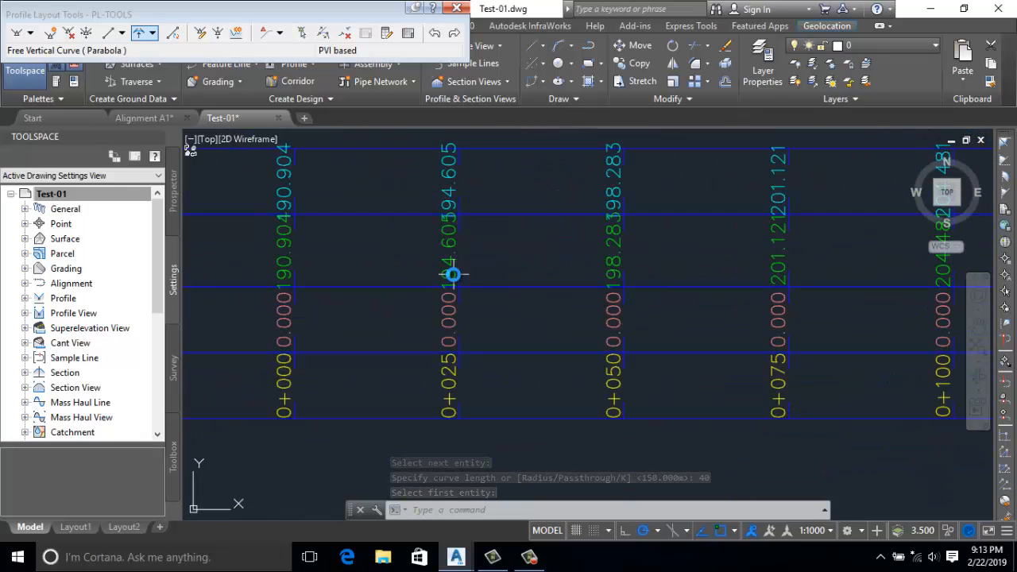
pyautogui.scroll(-2, 452, 272)
pyautogui.click(496, 284)
pyautogui.rightClick(496, 284)
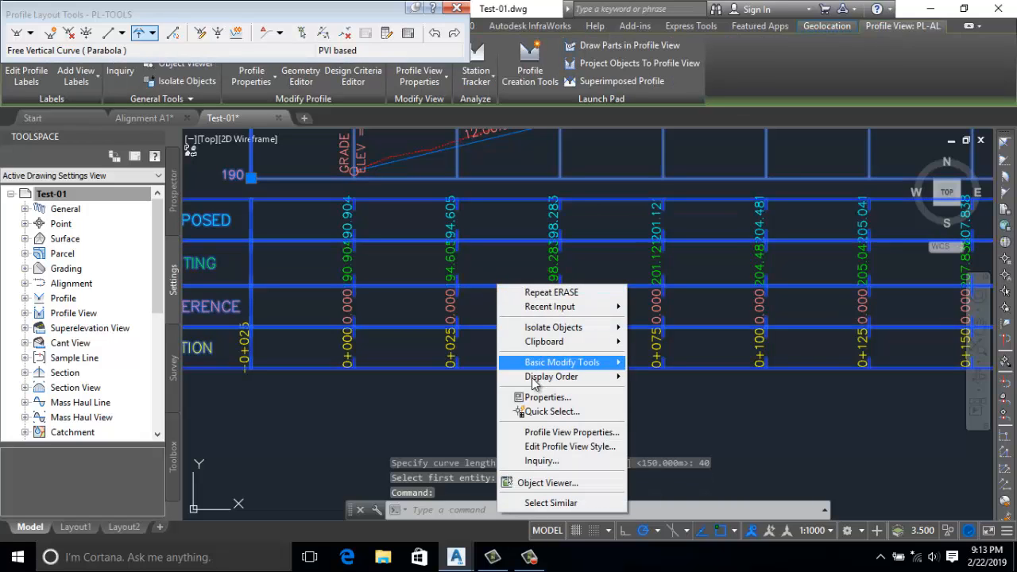
pyautogui.click(550, 430)
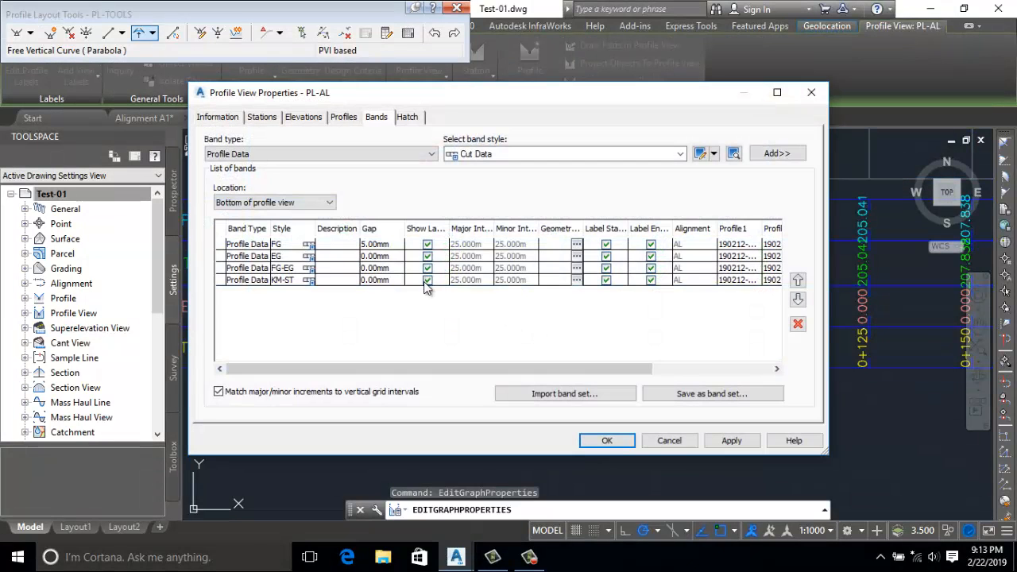
# Step: Set Profile1 of the FG and EG profile data bands to PL-TOOLS
pyautogui.moveTo(581, 364); pyautogui.dragTo(701, 375)
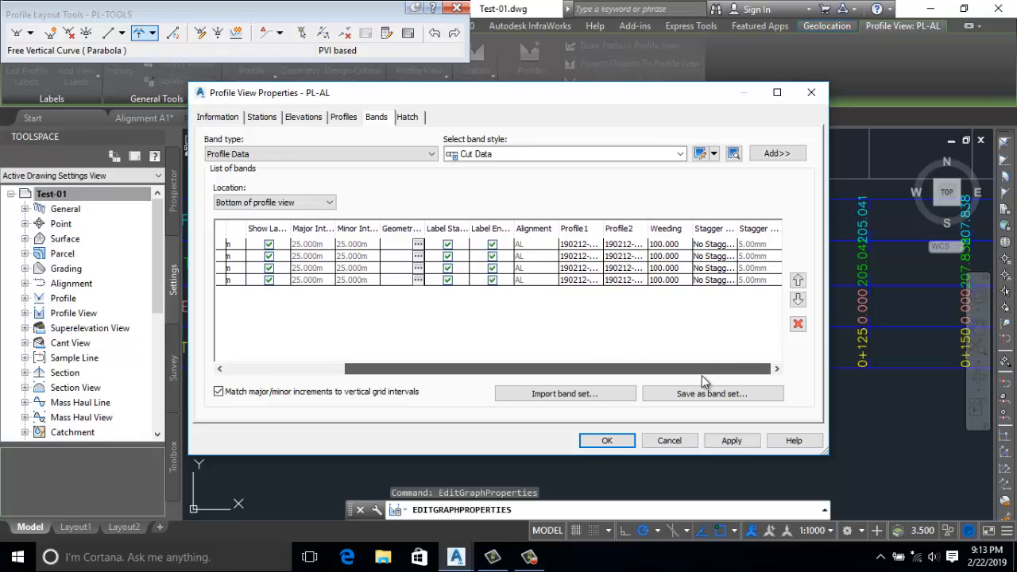
pyautogui.click(580, 251)
pyautogui.click(588, 270)
pyautogui.click(580, 256)
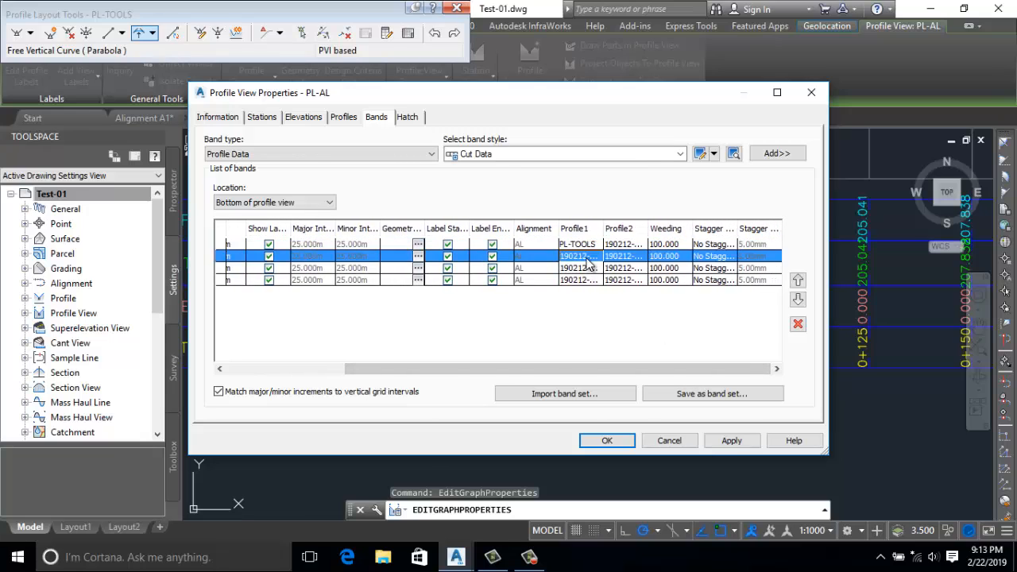
pyautogui.click(580, 256)
pyautogui.click(588, 280)
# Step: Set Profile1 of the FG-EG and KM-ST bands to PL-TOOLS and accept the profile view properties
pyautogui.click(590, 268)
pyautogui.click(590, 269)
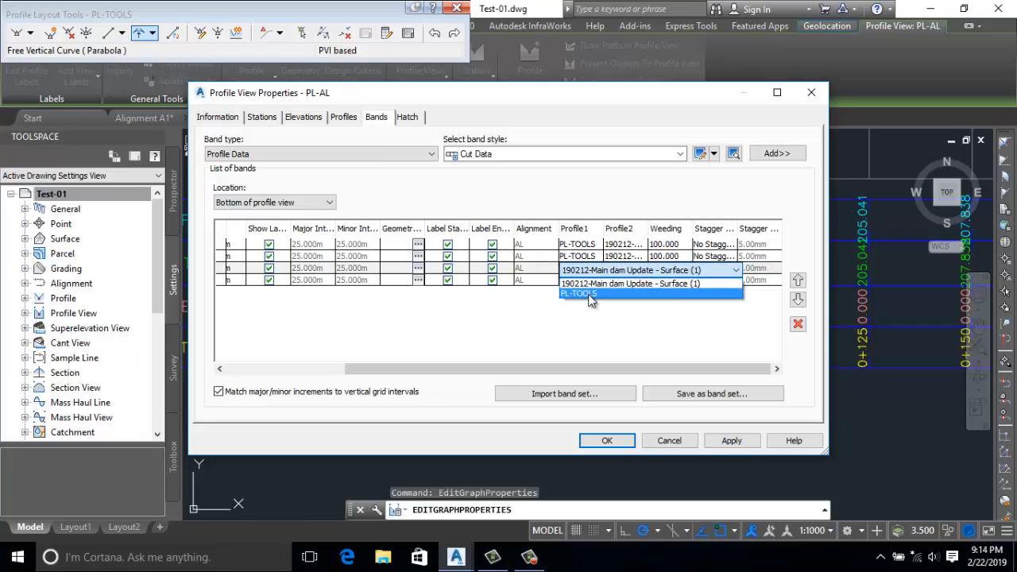
pyautogui.click(588, 294)
pyautogui.click(589, 281)
pyautogui.click(589, 281)
pyautogui.click(589, 304)
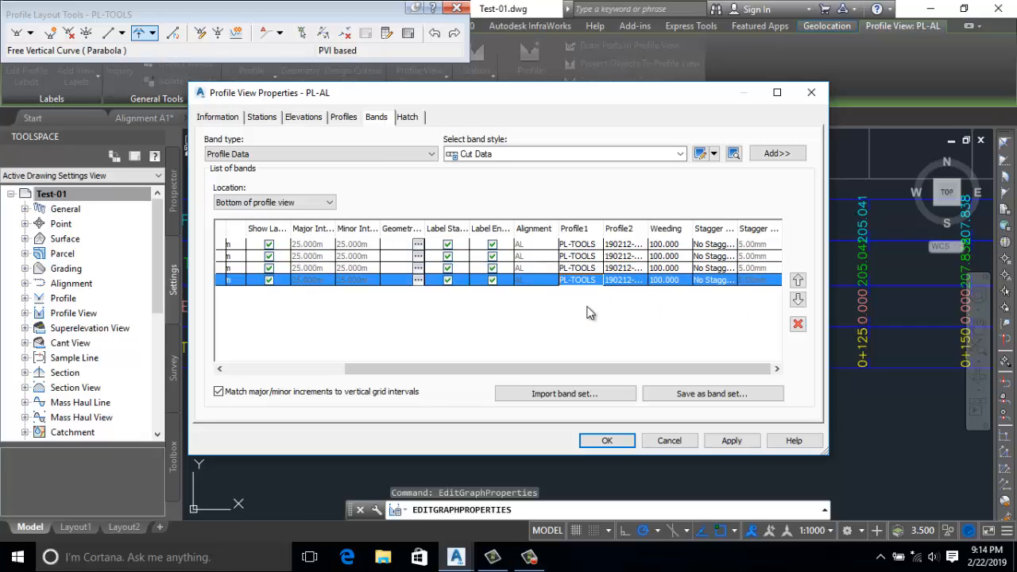
pyautogui.click(606, 441)
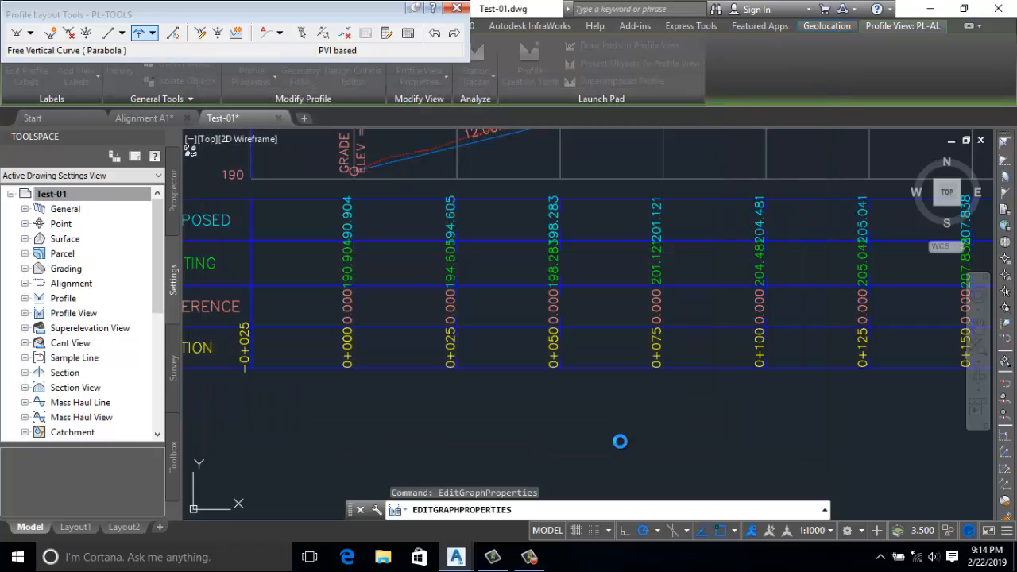
pyautogui.scroll(-10, 611, 361)
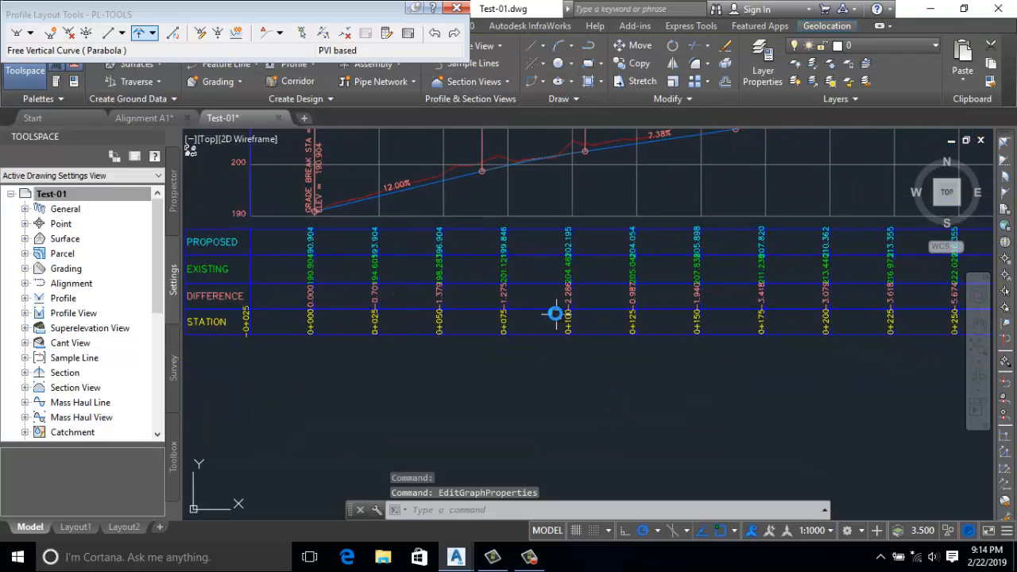